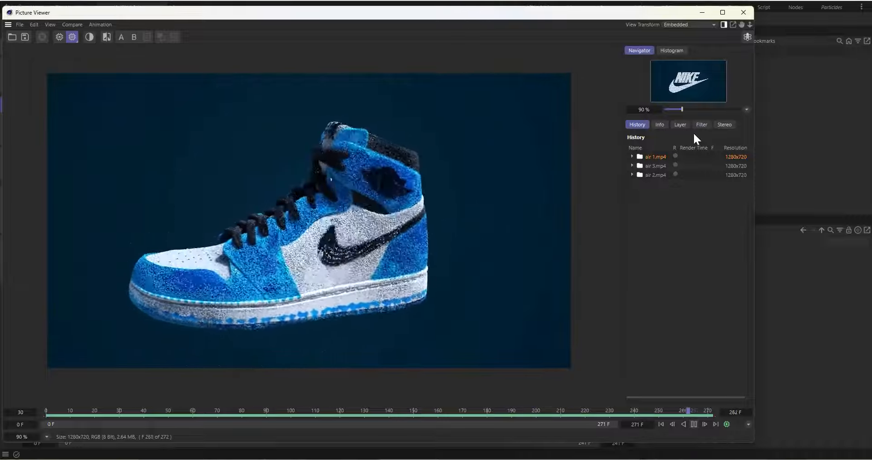
Step: Play back the air 3.mp4 and air 2.mp4 example renders to preview the particle animations
click(655, 166)
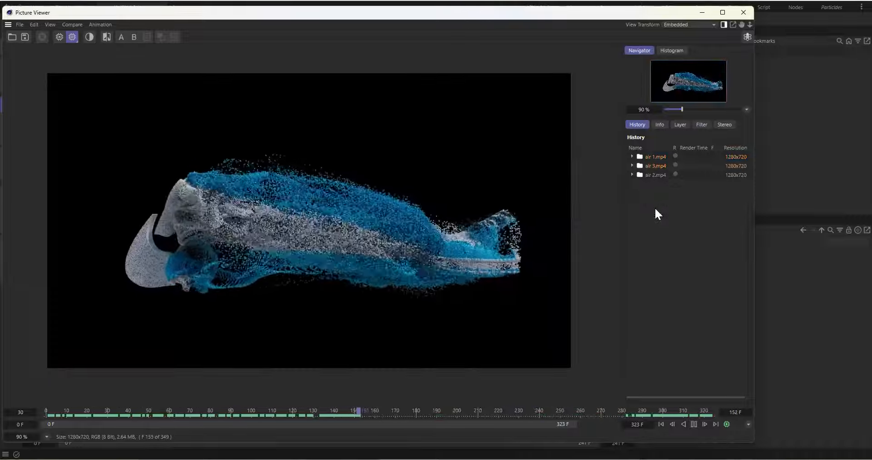
click(662, 424)
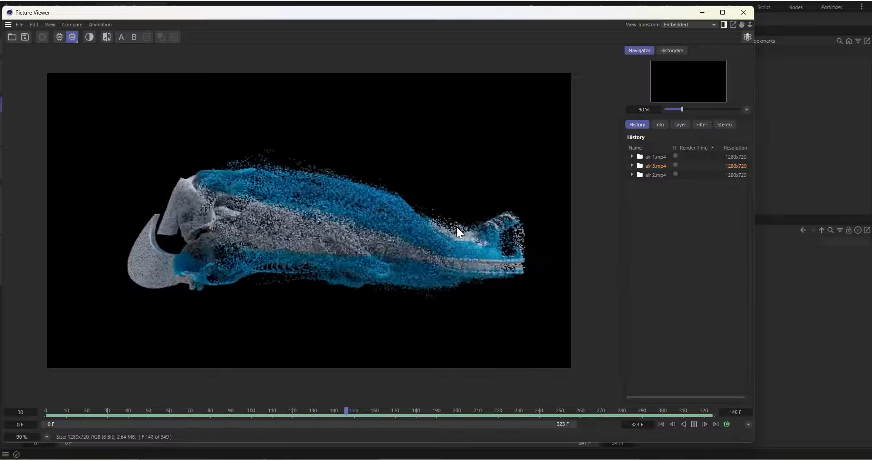
click(657, 175)
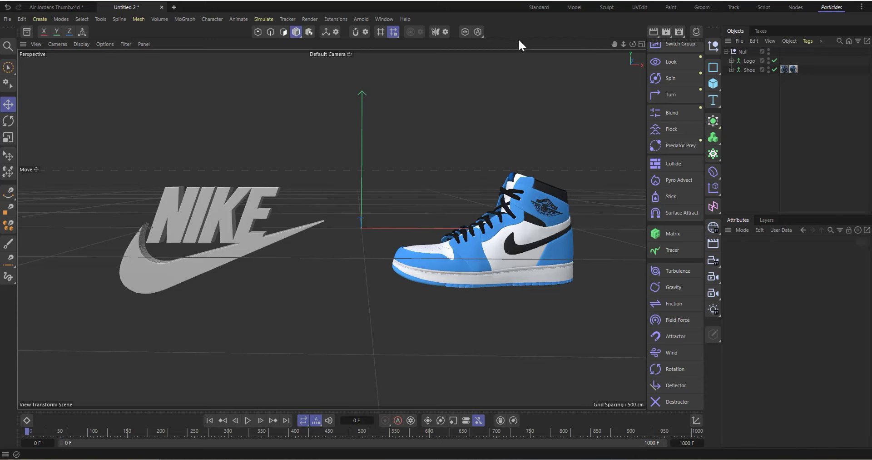
Step: Switch to the Standard layout and hide the Workplane grid in the perspective viewport
click(533, 7)
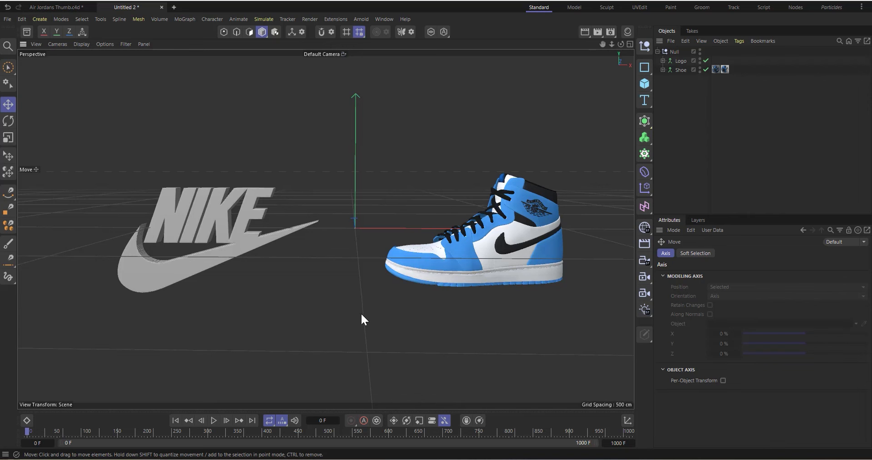
click(125, 42)
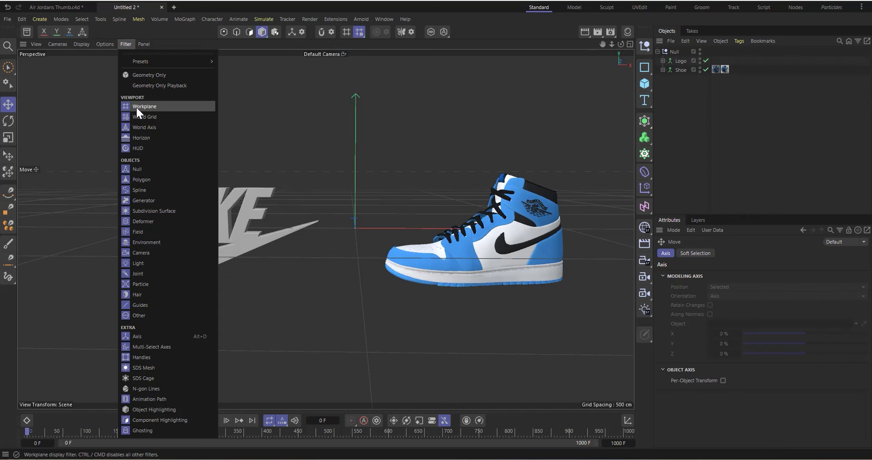
click(136, 105)
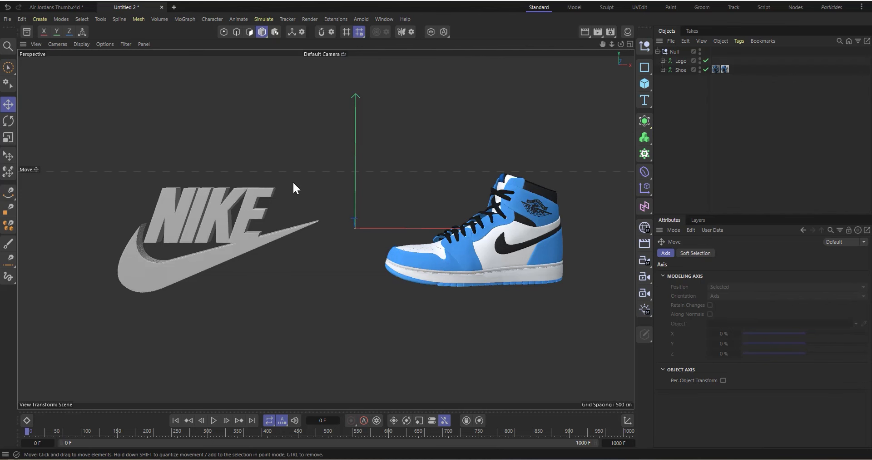
click(264, 19)
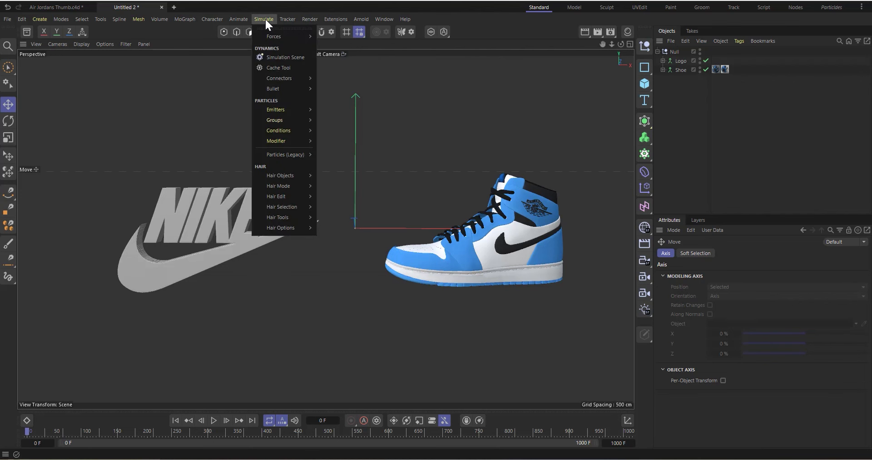
click(262, 18)
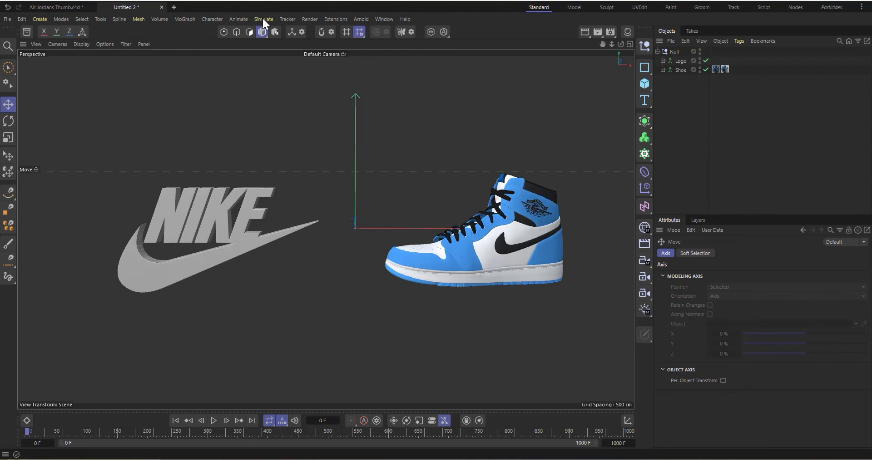
click(263, 18)
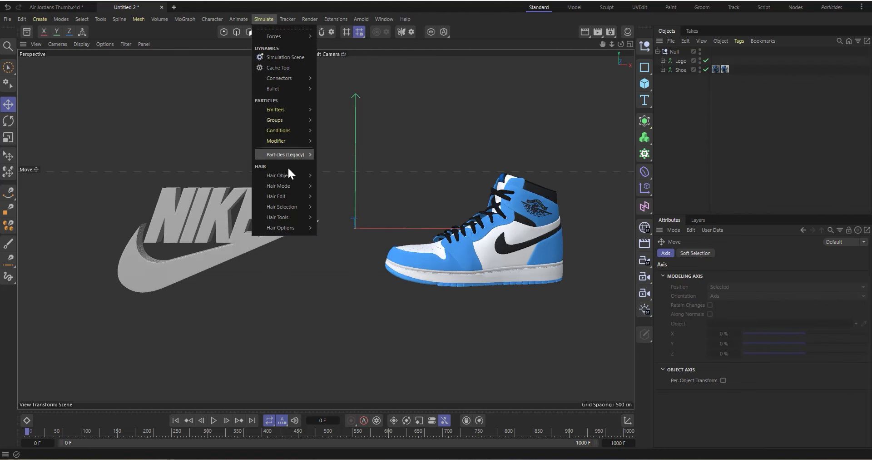
click(260, 23)
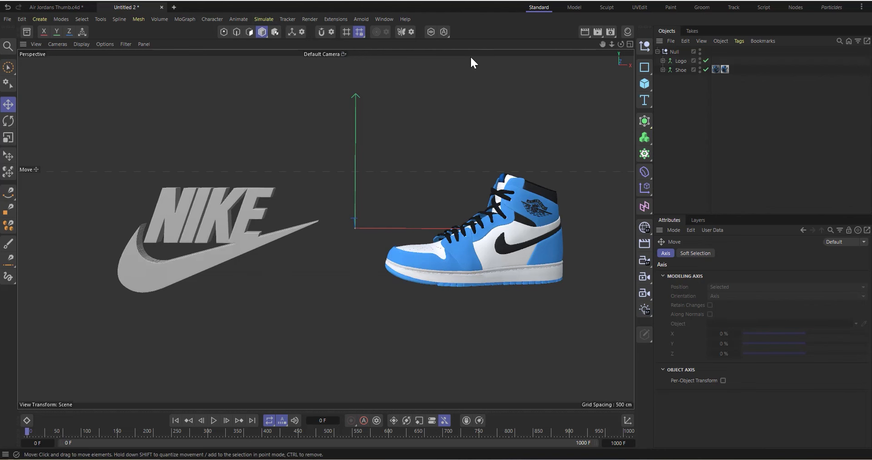
Step: Look through the particle tools offered in the Particles layout and return to the Standard layout
click(828, 7)
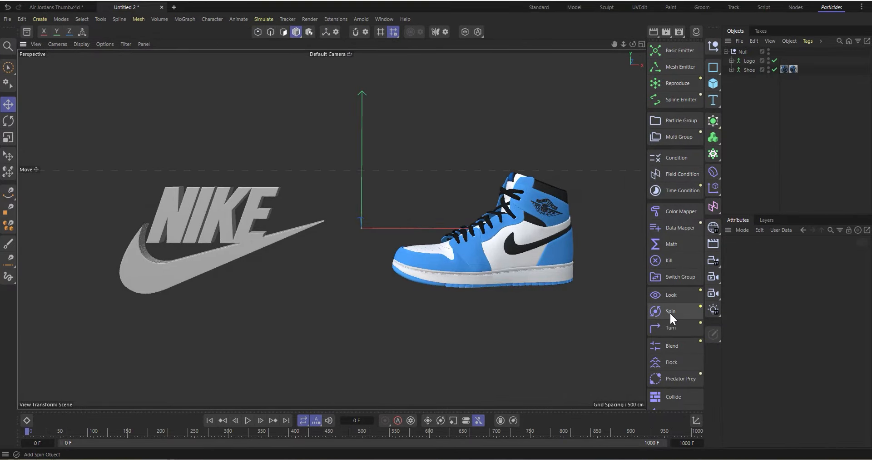
scroll(677, 259, down, 5)
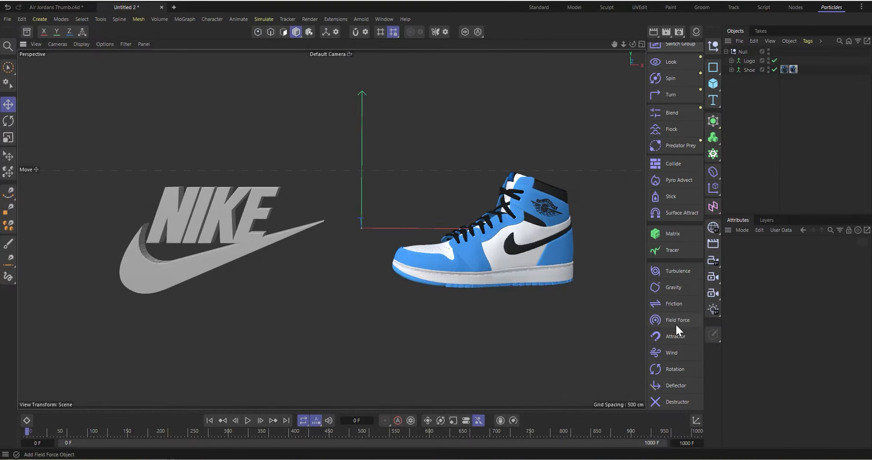
scroll(675, 323, up, 5)
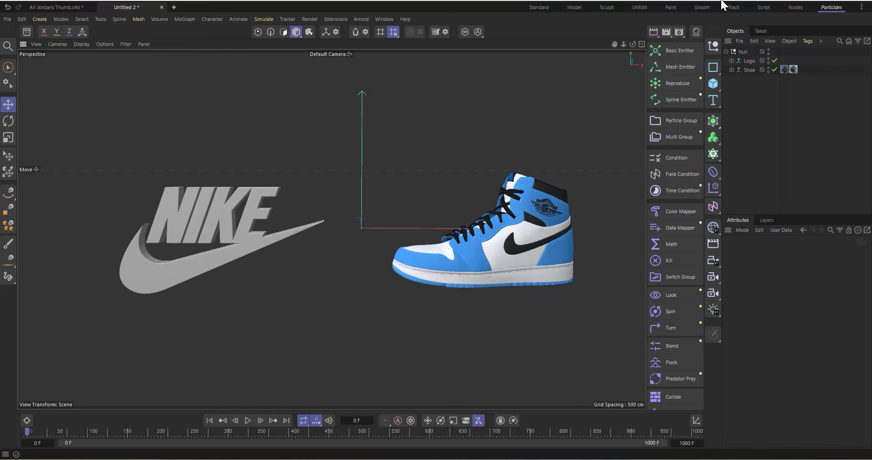
click(539, 9)
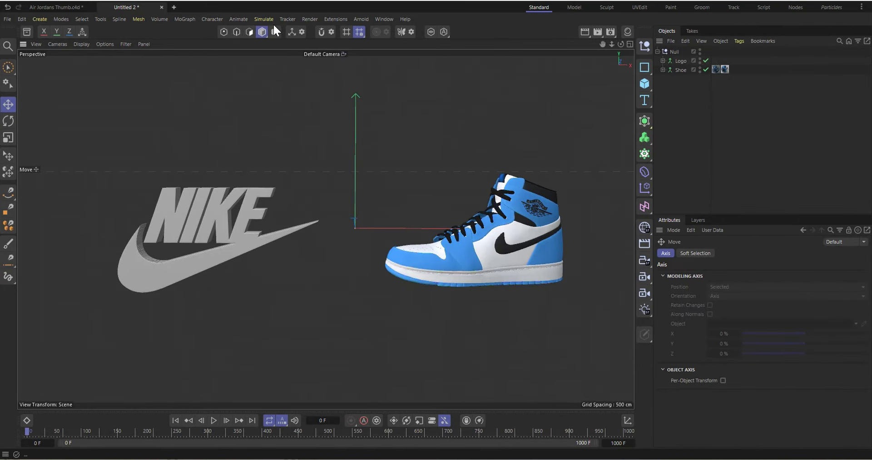
Step: Detach the particle Emitters commands as a floating palette over the viewport
click(266, 19)
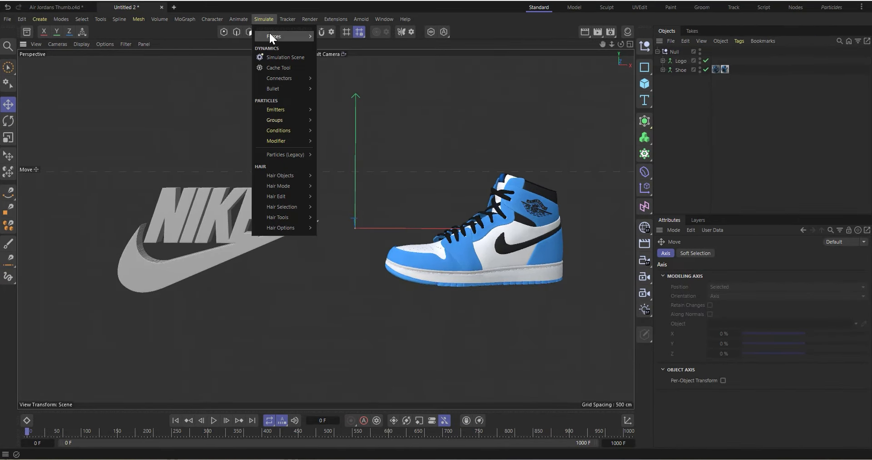
mouse_move(277, 111)
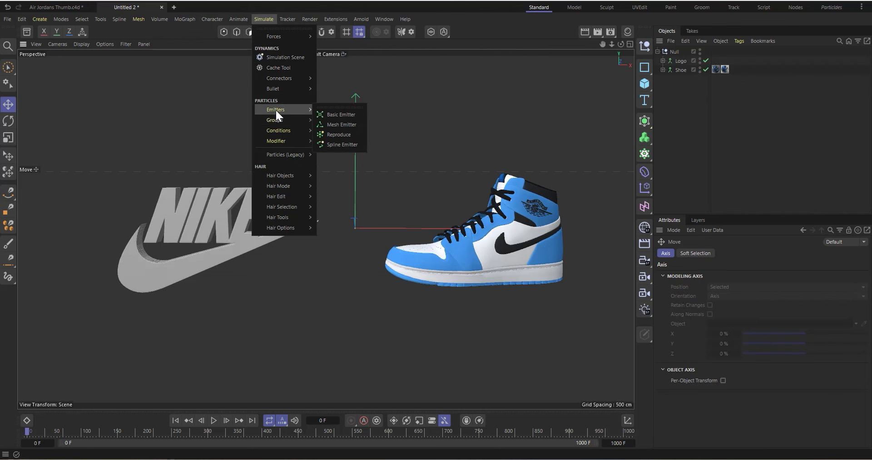
click(342, 108)
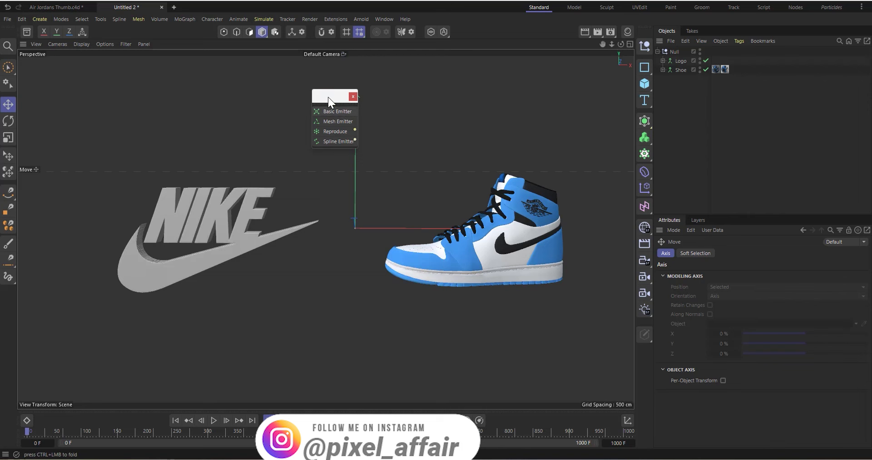
drag(328, 97, 348, 109)
Step: Detach the particle Groups commands as a floating palette and place it clear of the emitters palette
click(262, 19)
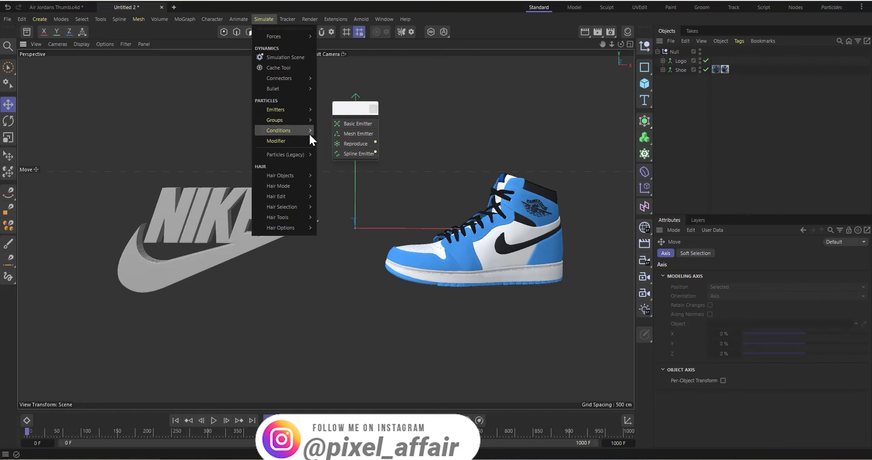
mouse_move(294, 122)
click(335, 117)
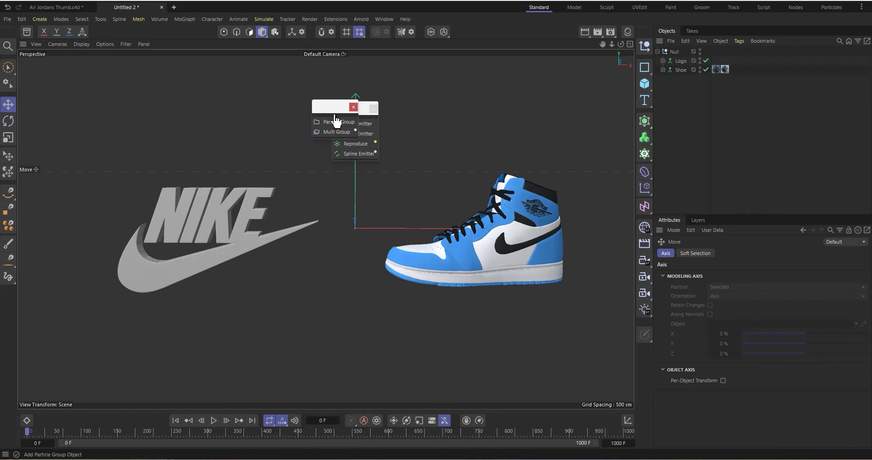
drag(334, 109, 291, 164)
Step: Detach the particle Modifier commands as a floating palette and place it below the groups palette
click(263, 19)
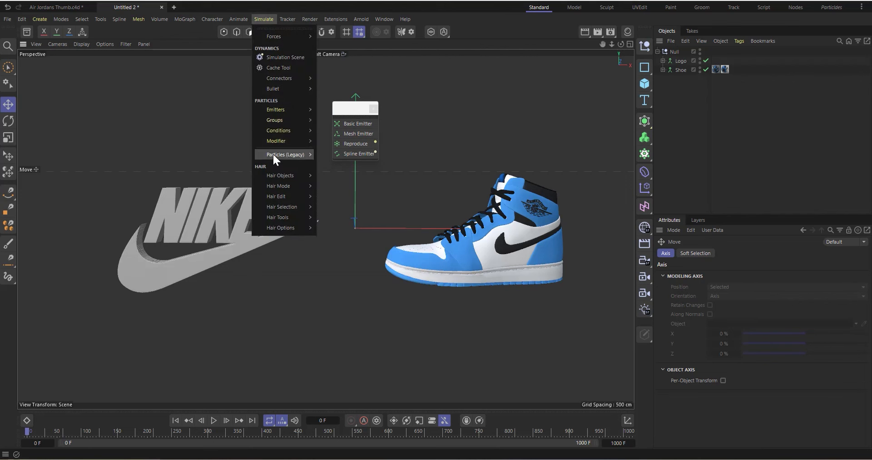
mouse_move(281, 131)
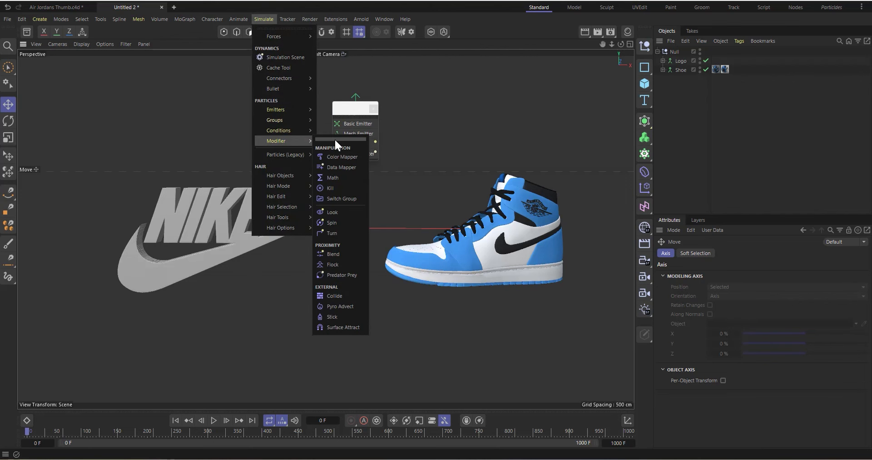
click(335, 138)
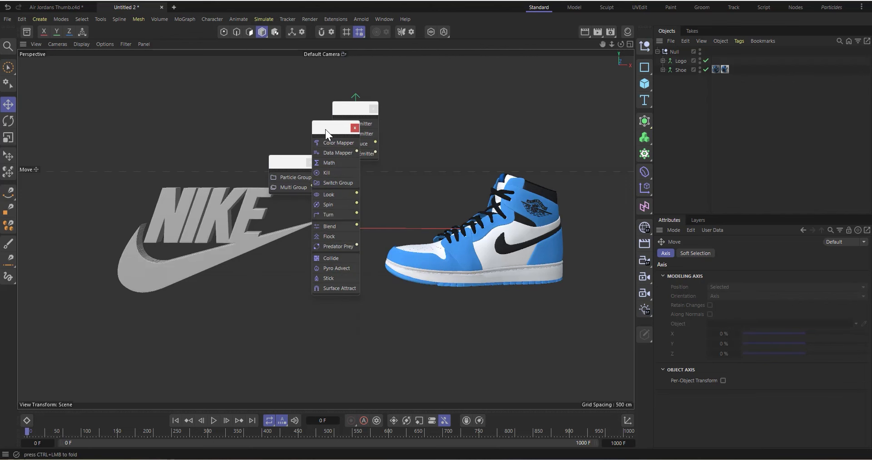
drag(326, 129, 312, 201)
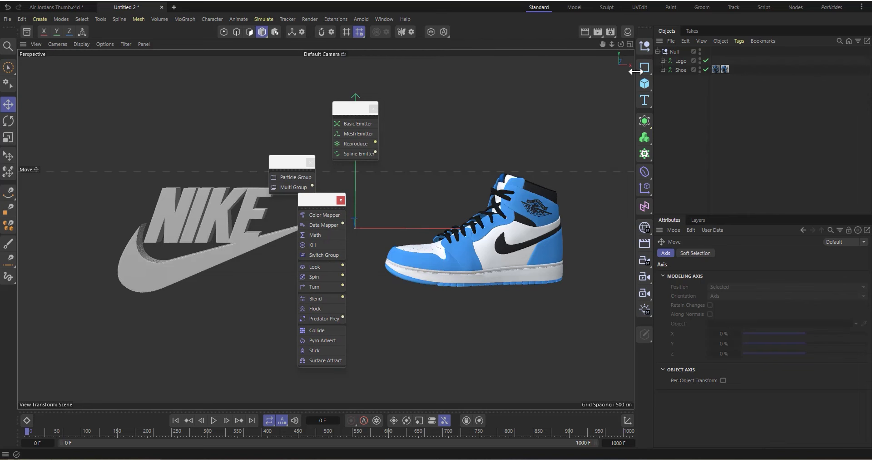
Step: Enable palette customization and dock the modifiers palette between the viewport and the object creation tools
right_click(487, 28)
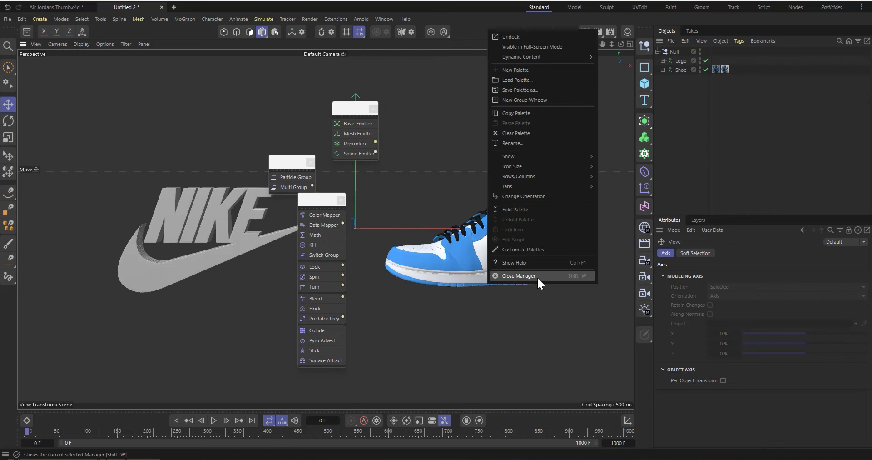
click(531, 250)
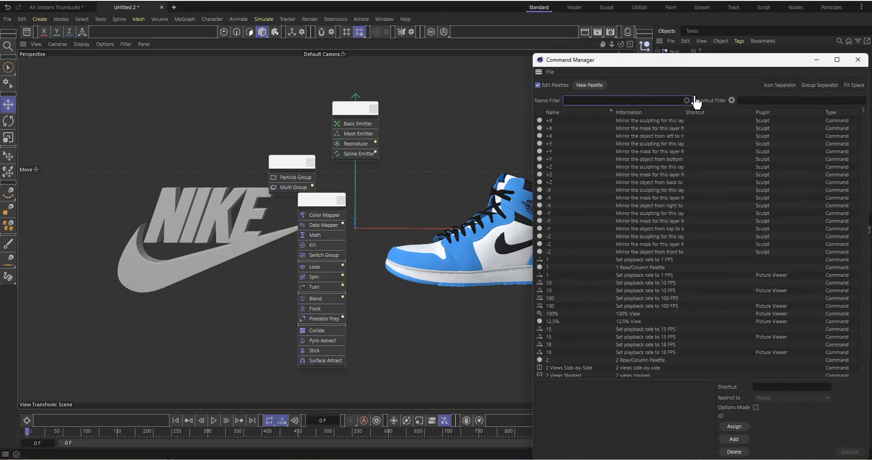
drag(702, 64, 133, 145)
drag(315, 200, 455, 180)
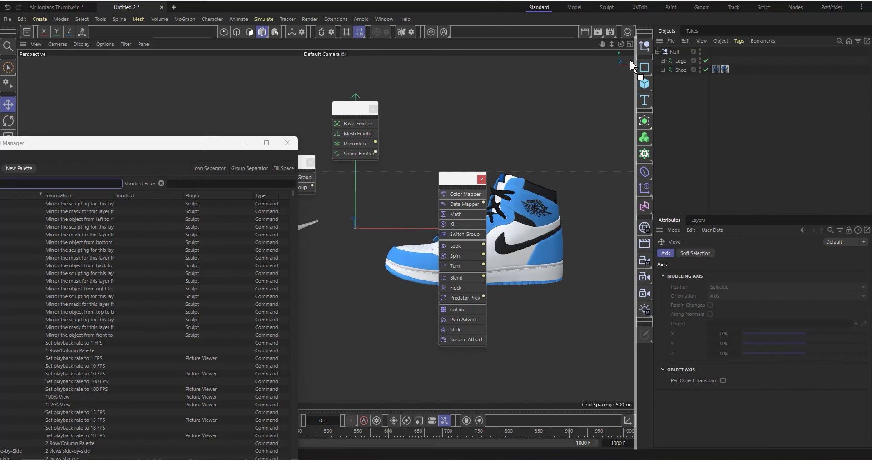
mouse_move(630, 61)
mouse_down()
mouse_move(622, 61)
mouse_move(630, 62)
mouse_up()
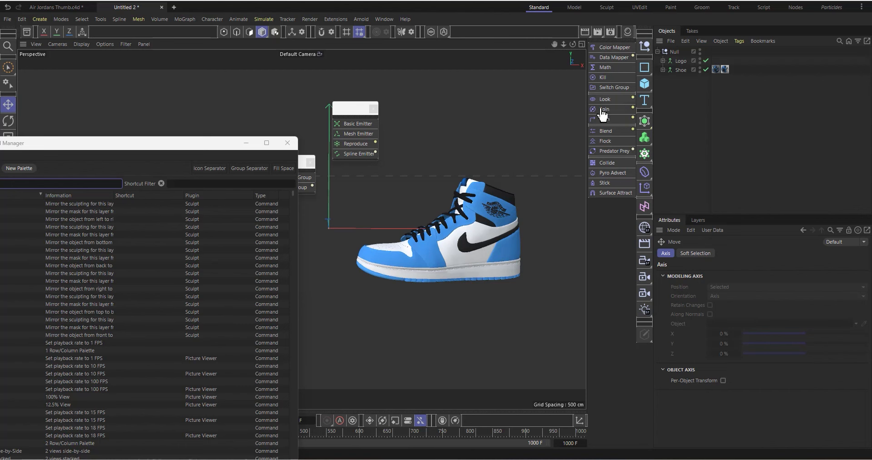
Step: Move the Basic, Mesh, Reproduce and Spline Emitter commands into the docked palette above Color Mapper
drag(356, 109, 469, 84)
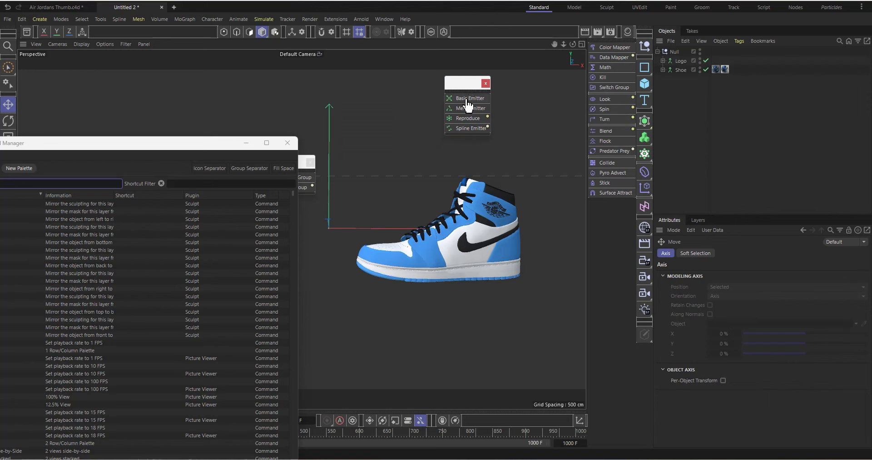
drag(209, 141, 187, 142)
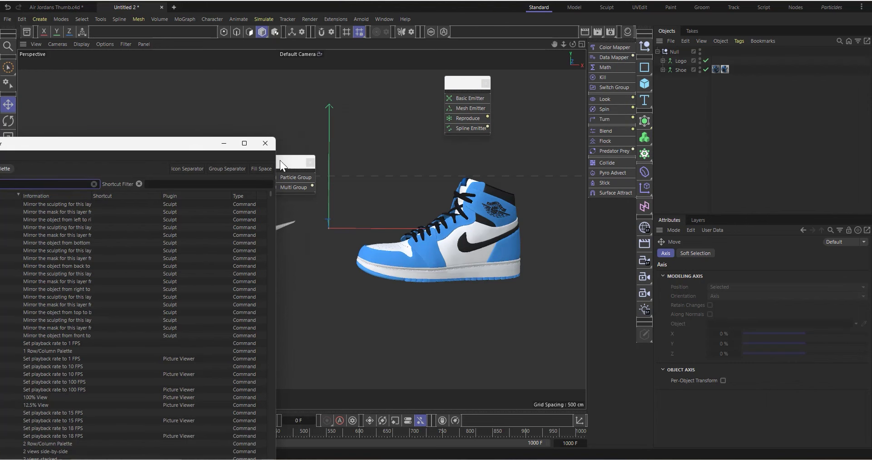
drag(293, 168, 414, 148)
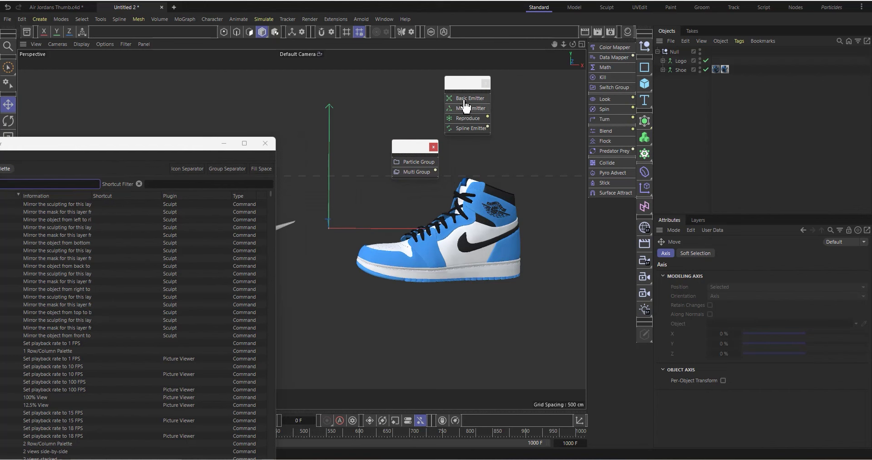
drag(460, 99, 610, 73)
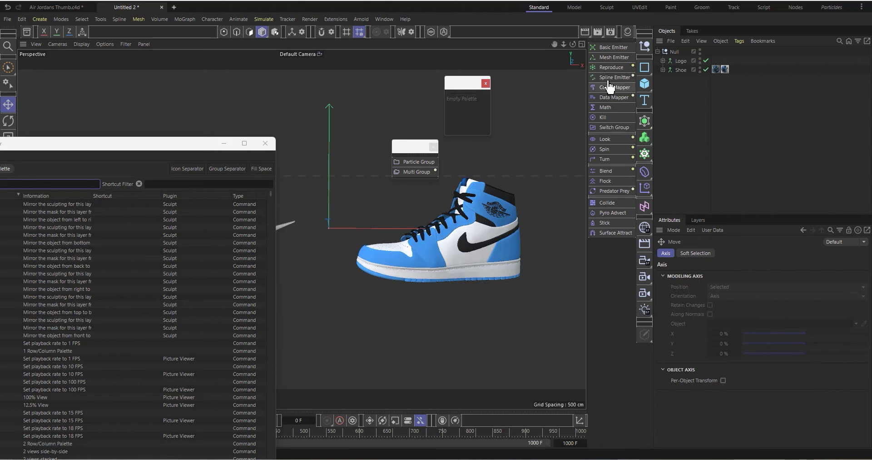
Step: Insert a group separator below Spline Emitter in the docked palette and move Multi Group and Particle Group in beneath it
drag(187, 145, 312, 125)
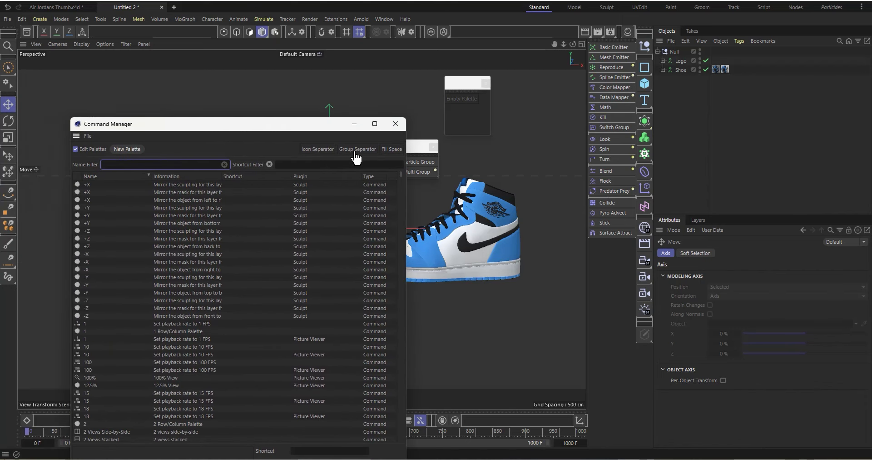
drag(356, 156, 607, 86)
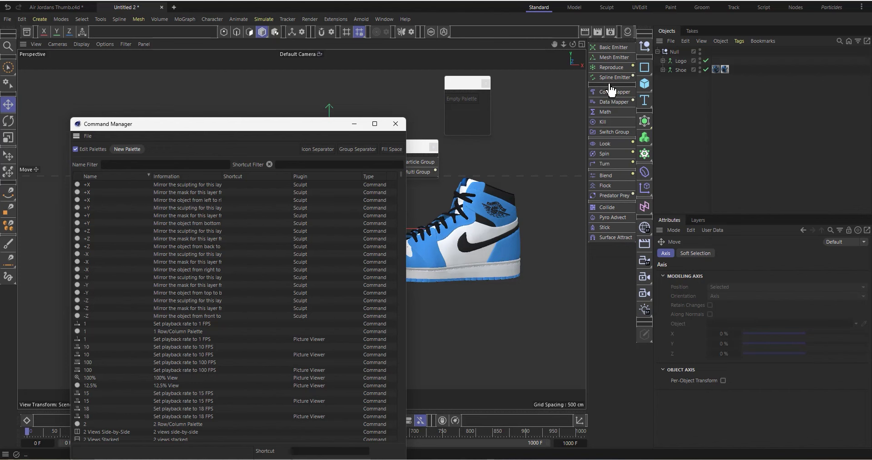
drag(407, 163, 487, 147)
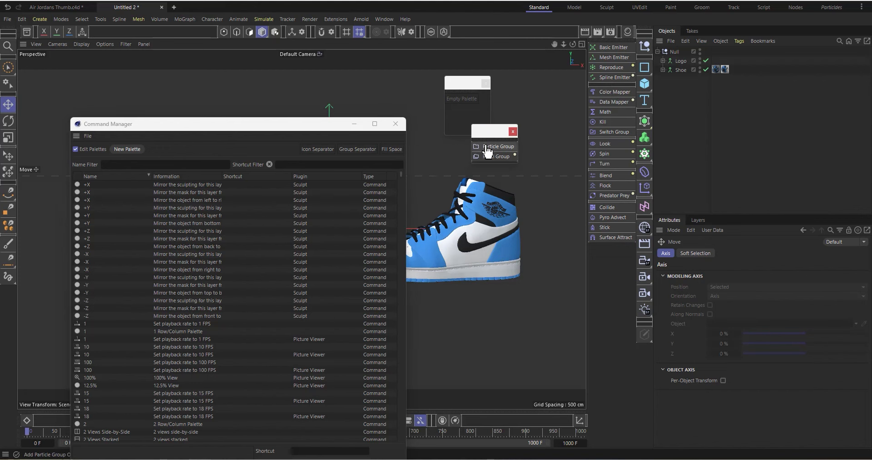
drag(567, 124, 601, 89)
drag(503, 146, 617, 92)
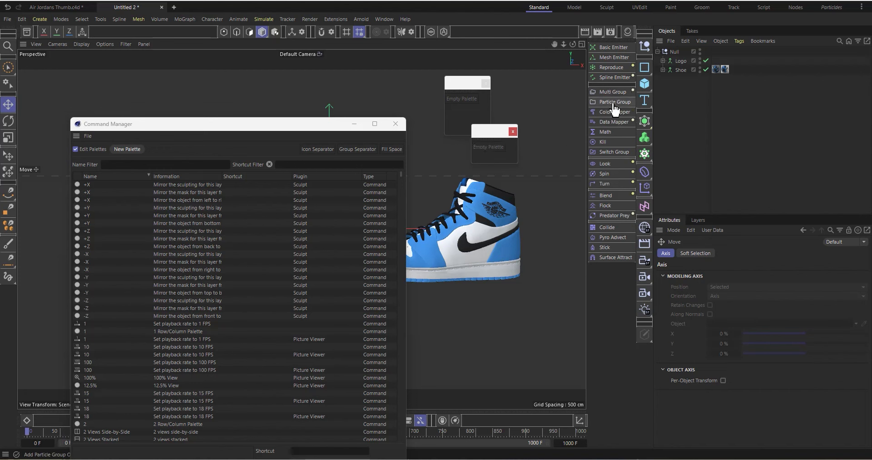
Step: Insert a group separator above Color Mapper in the docked palette, and close both empty palettes and the Command Manager
drag(357, 150, 602, 109)
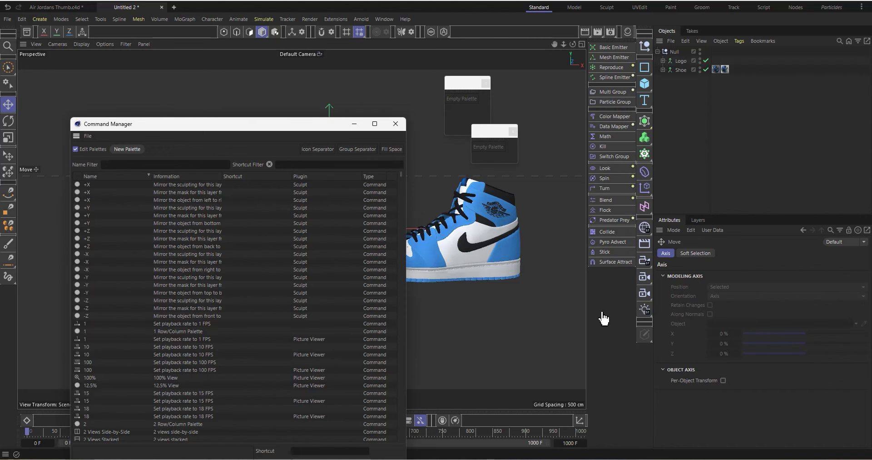
click(513, 132)
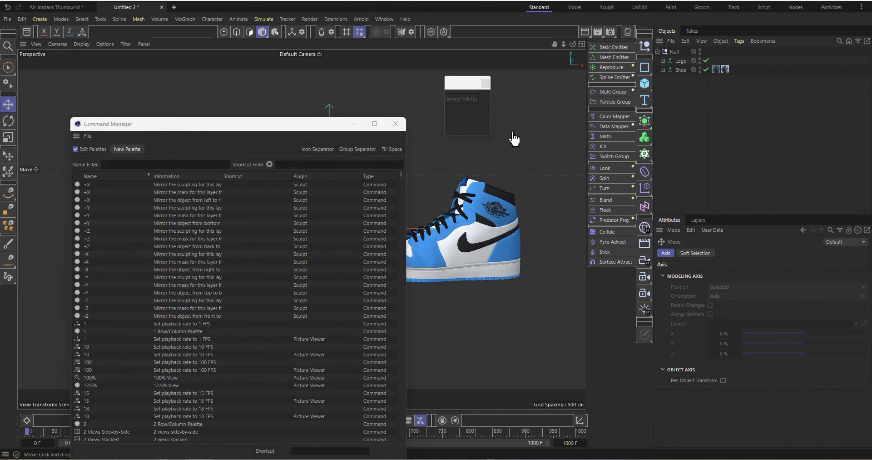
click(486, 83)
click(395, 123)
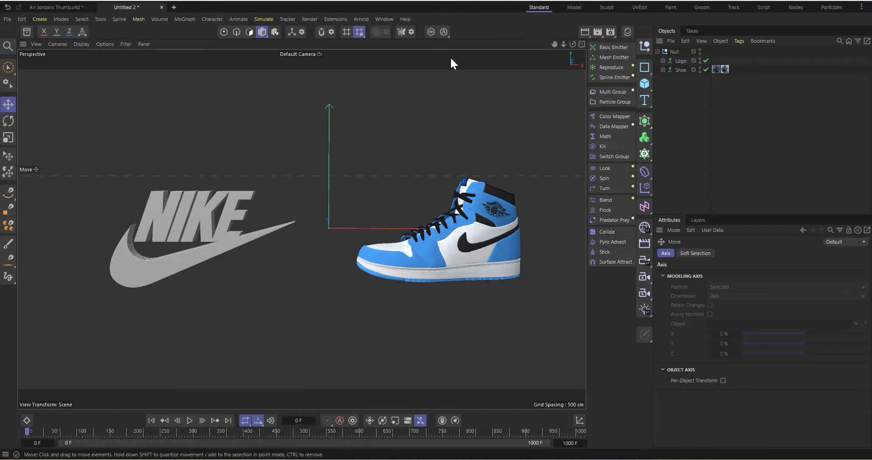
Step: Go to the customization option for saving the layout under a new name, and switch to the Particles layout
click(386, 17)
mouse_move(389, 32)
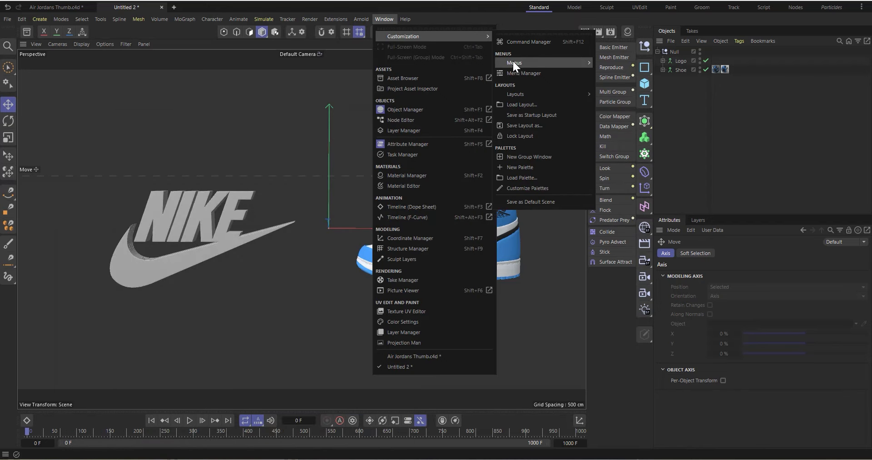
mouse_move(449, 39)
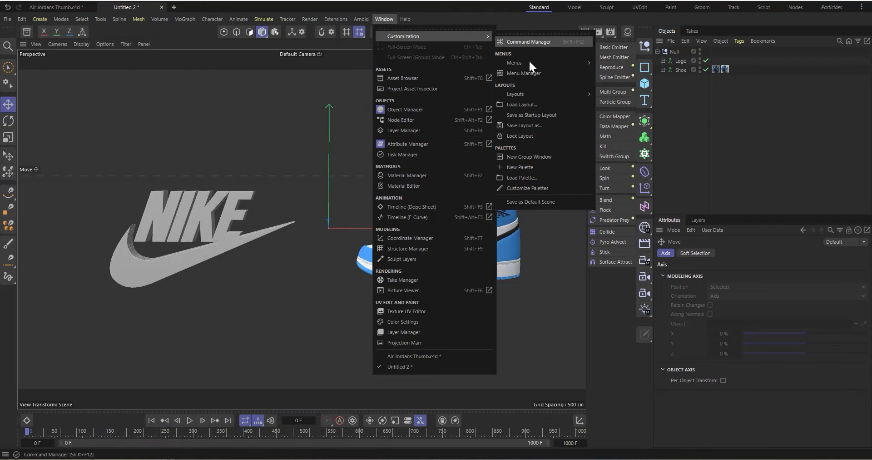
click(533, 125)
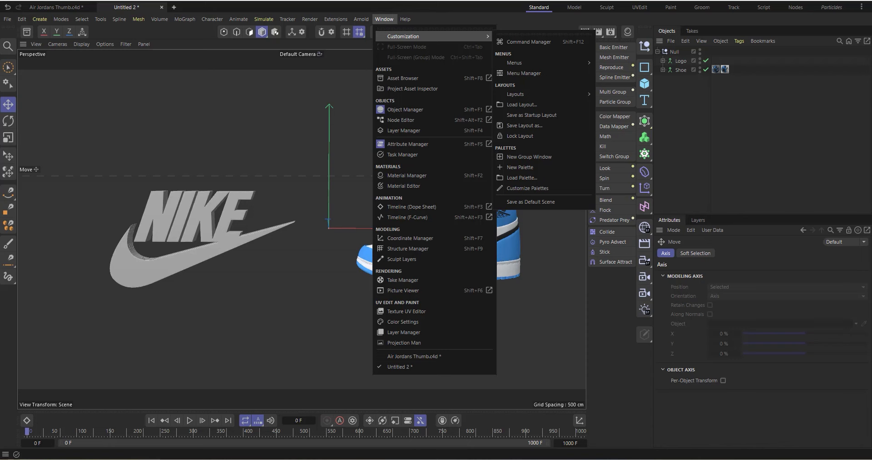
click(828, 7)
click(827, 7)
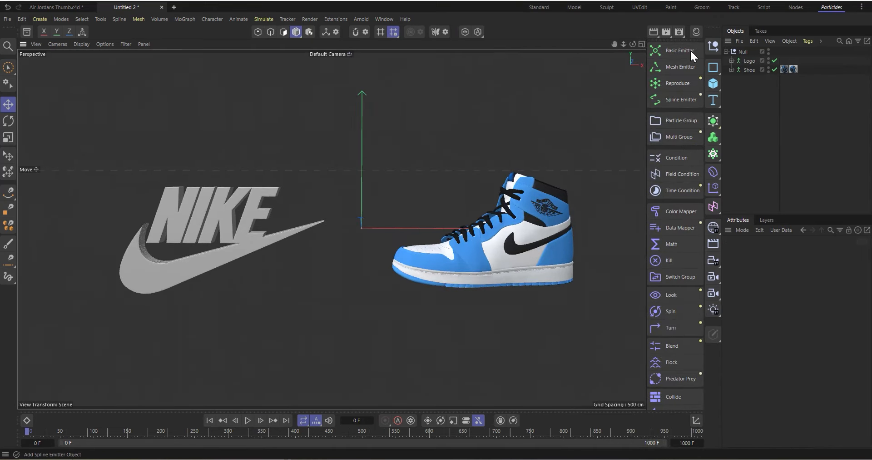
Step: Look through the docked particle tools palette down to its force commands and check where Forces sits among the simulation commands
scroll(668, 246, down, 5)
scroll(668, 247, up, 5)
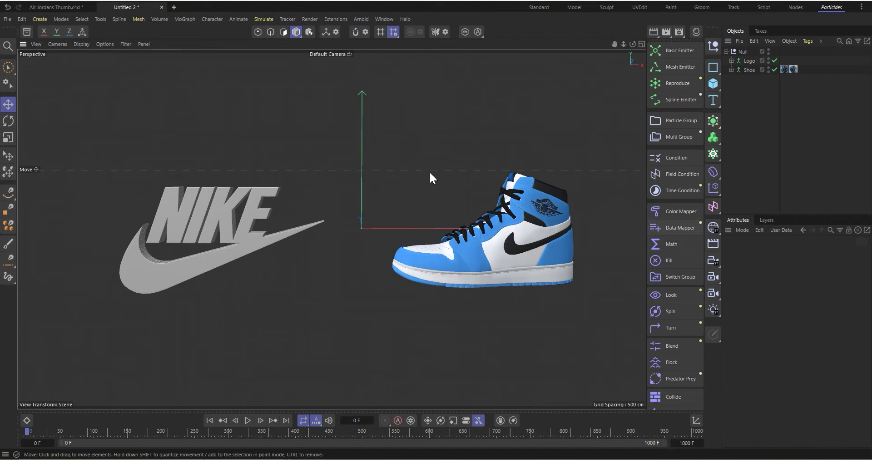
scroll(673, 227, down, 5)
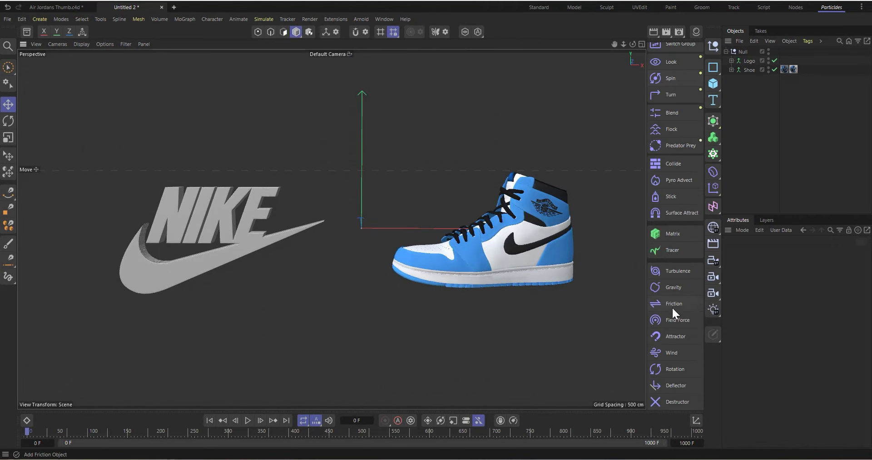
click(270, 18)
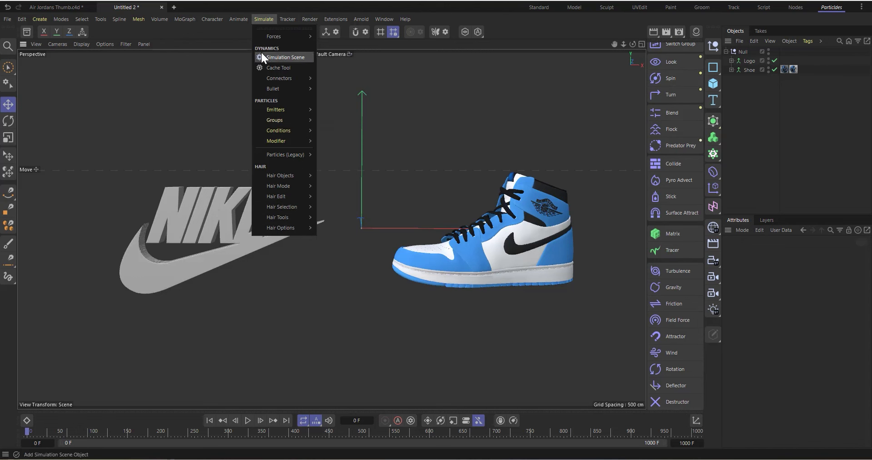
click(740, 97)
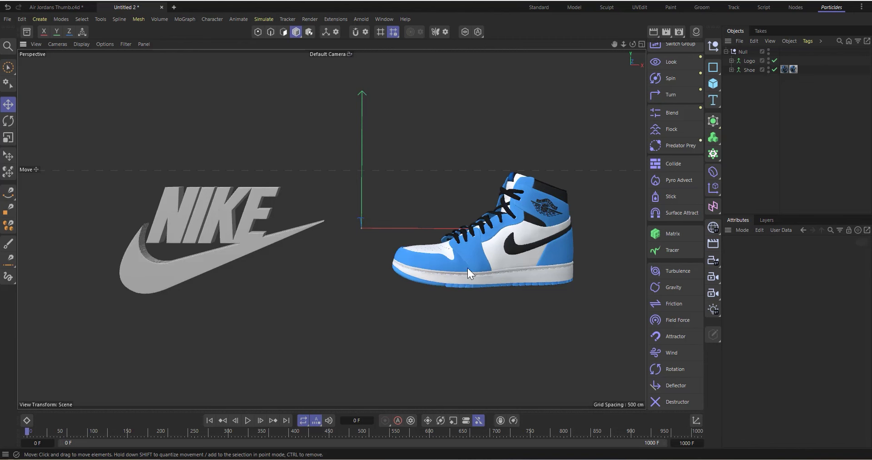
scroll(674, 182, up, 5)
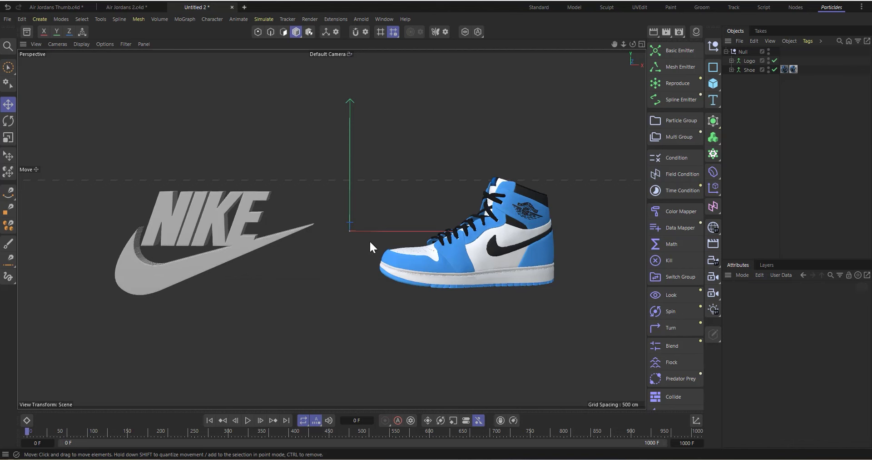
Step: Add a Mesh Emitter and move it and its Particle Group below the Null in the object hierarchy
click(683, 66)
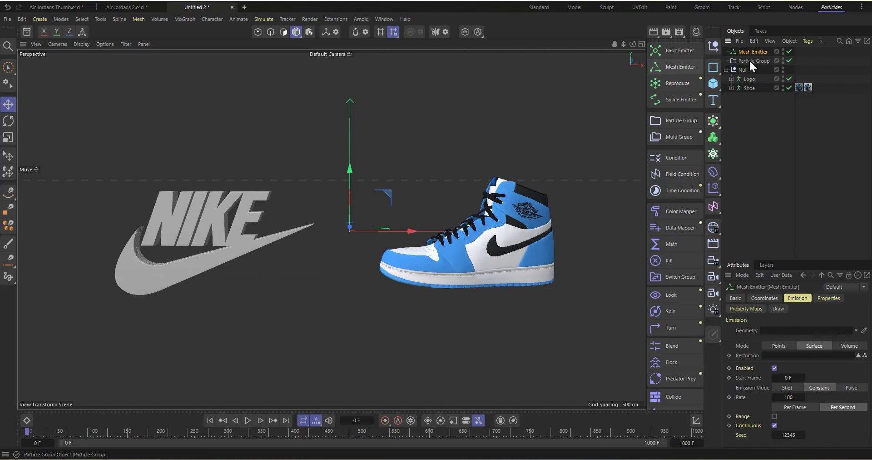
drag(754, 52, 757, 115)
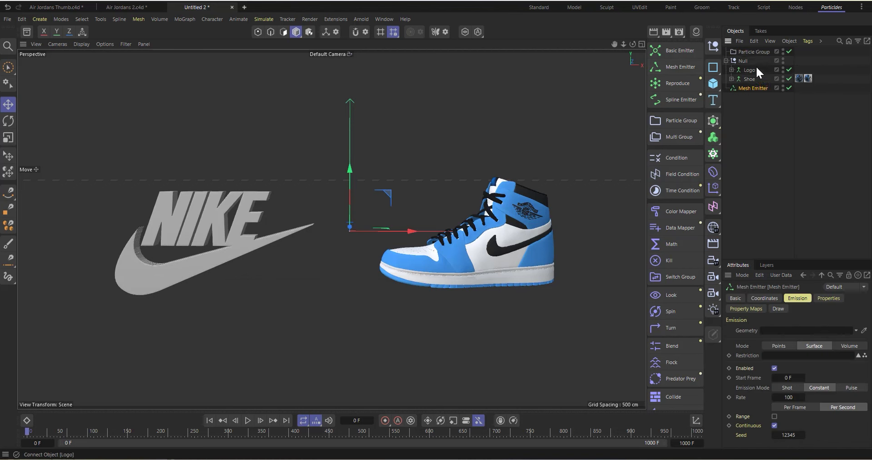
drag(757, 50, 763, 109)
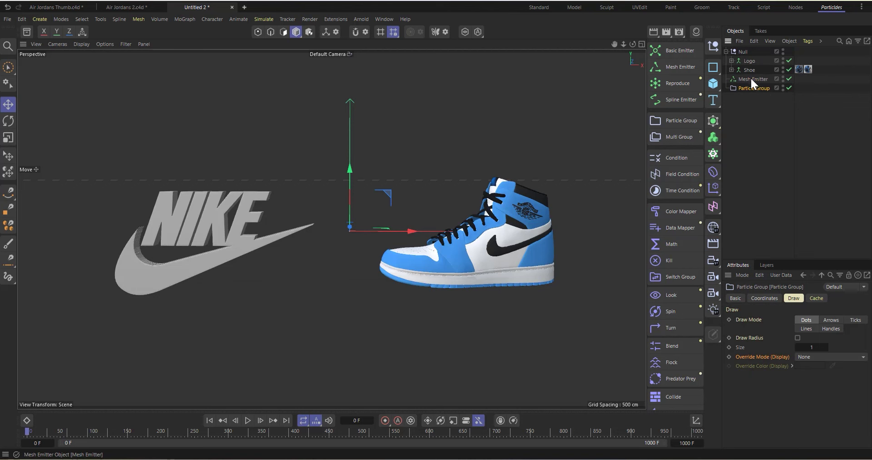
Step: Review the Mesh Emitter and Particle Group settings, play the animation without source geometry, and return to the first frame
click(749, 79)
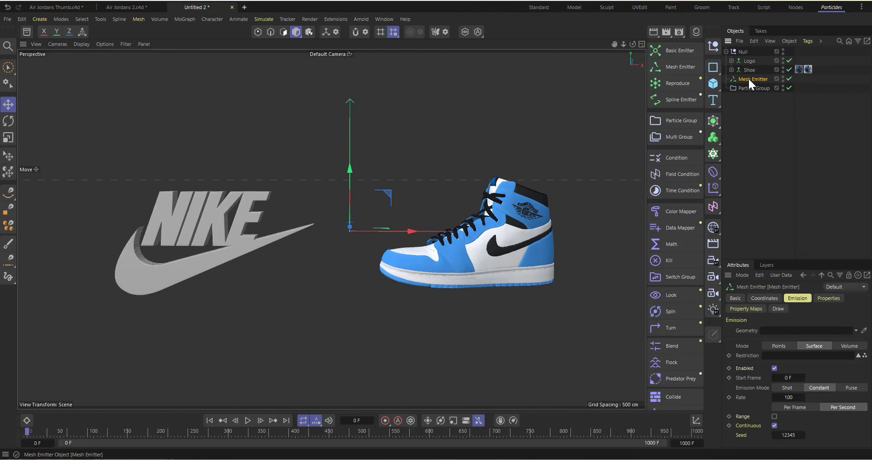
click(753, 88)
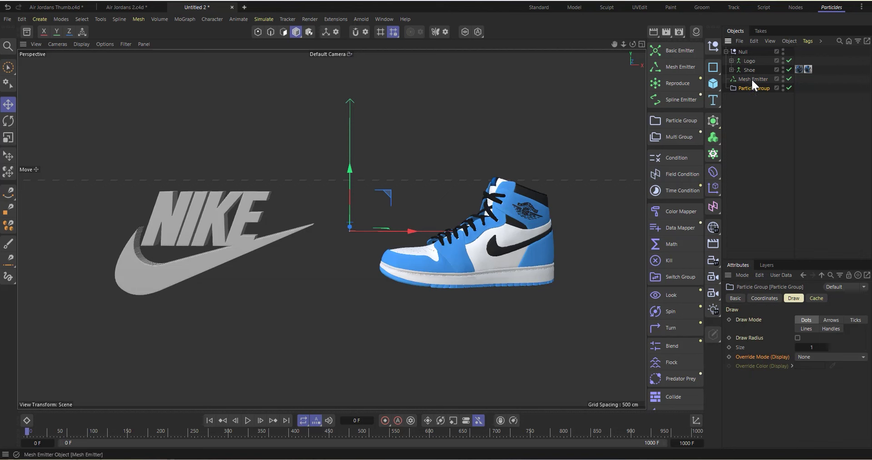
click(751, 78)
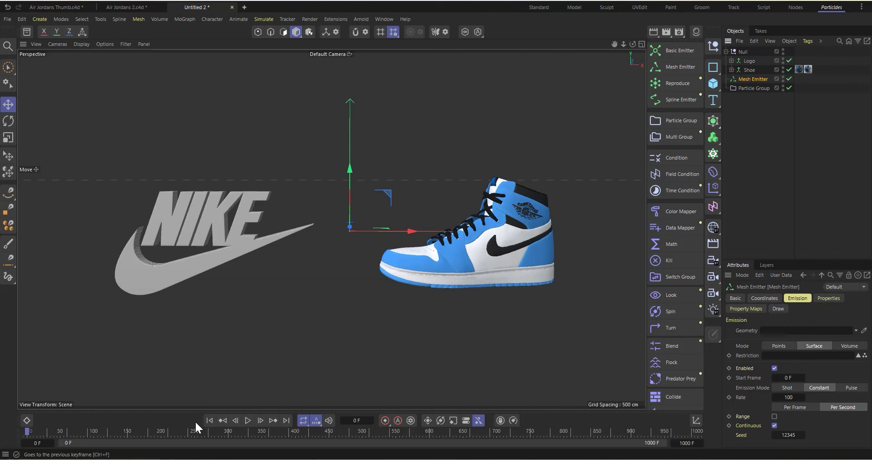
click(247, 419)
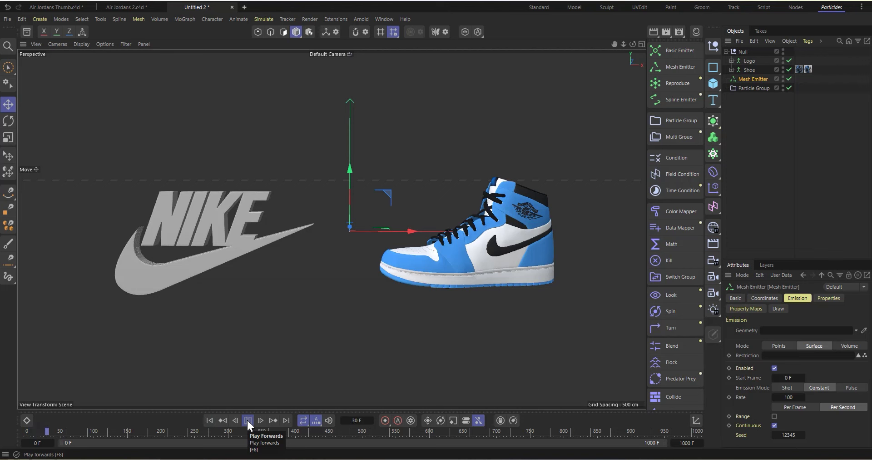
click(247, 420)
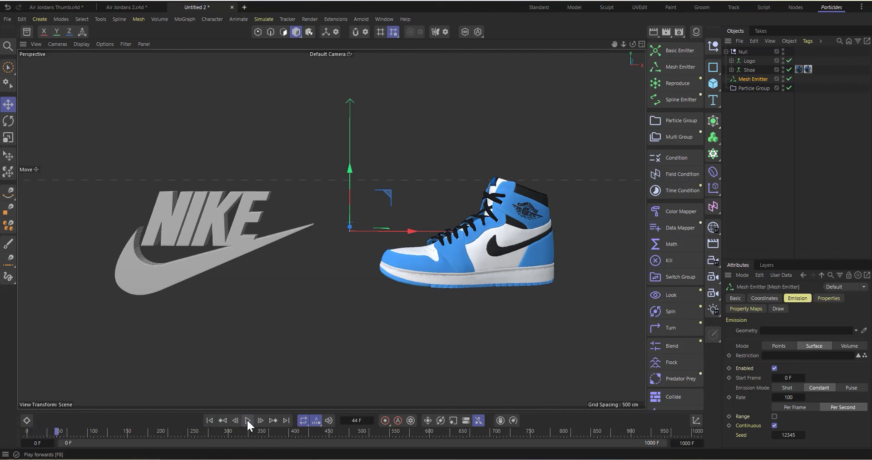
click(209, 420)
Step: Assign the Logo as the Mesh Emitter's geometry, play the emission to check it, and return to frame 0
drag(750, 63, 784, 333)
click(247, 419)
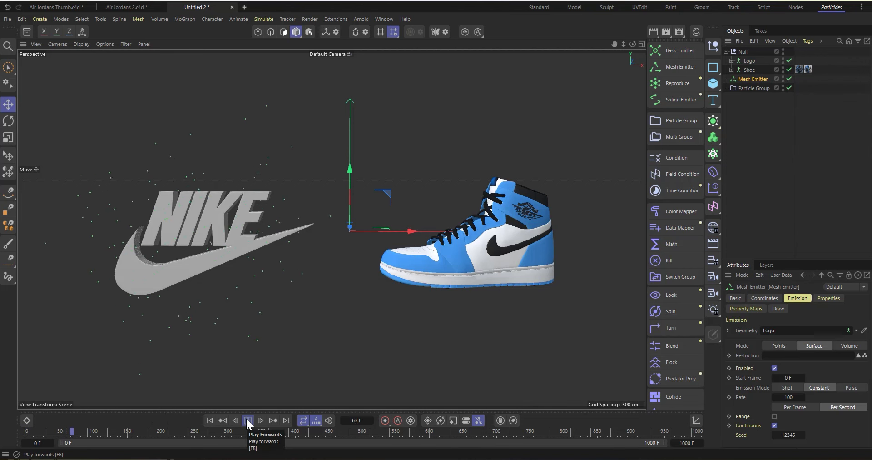
click(248, 420)
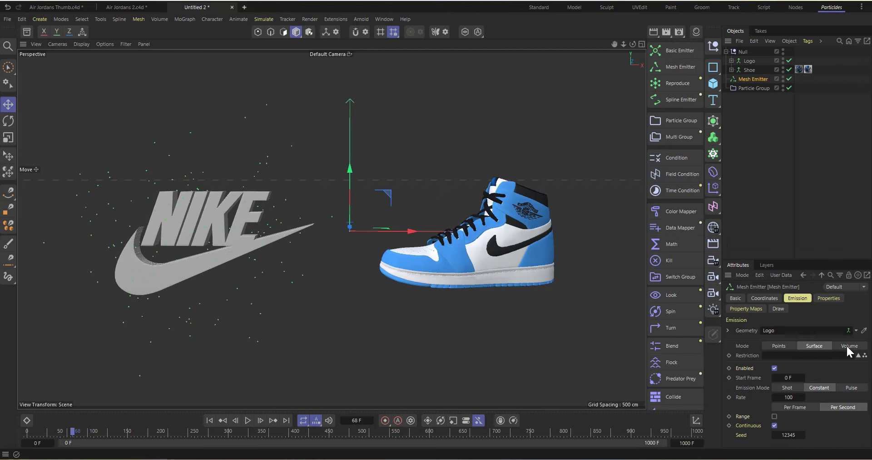
click(211, 421)
click(247, 421)
click(208, 418)
Step: Set the Mesh Emitter's emission mode to Shot with a count of 10000, preview the burst, and return to frame 0
click(789, 388)
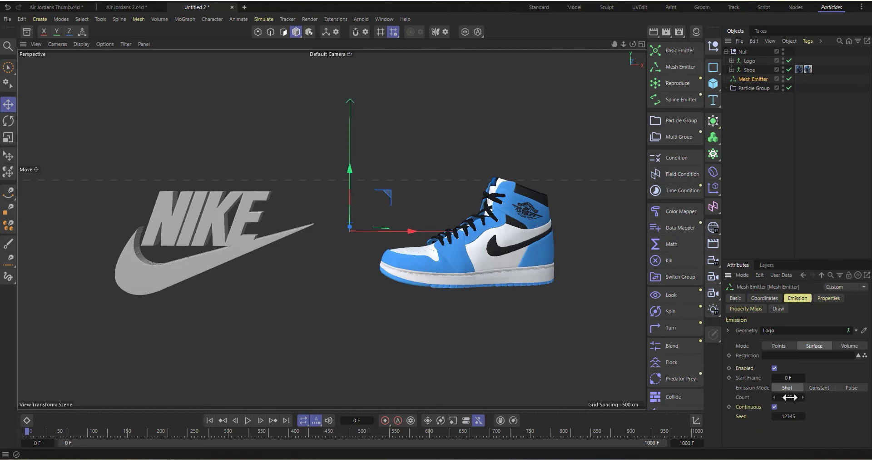
click(790, 397)
click(248, 419)
click(248, 418)
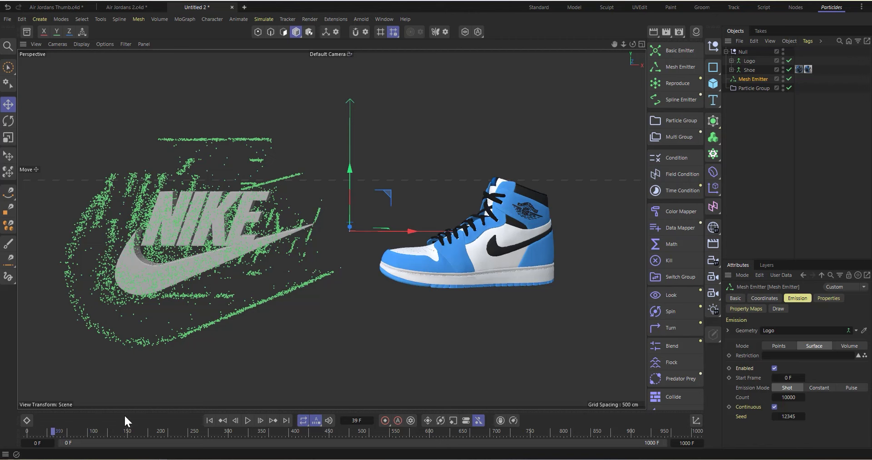
click(210, 419)
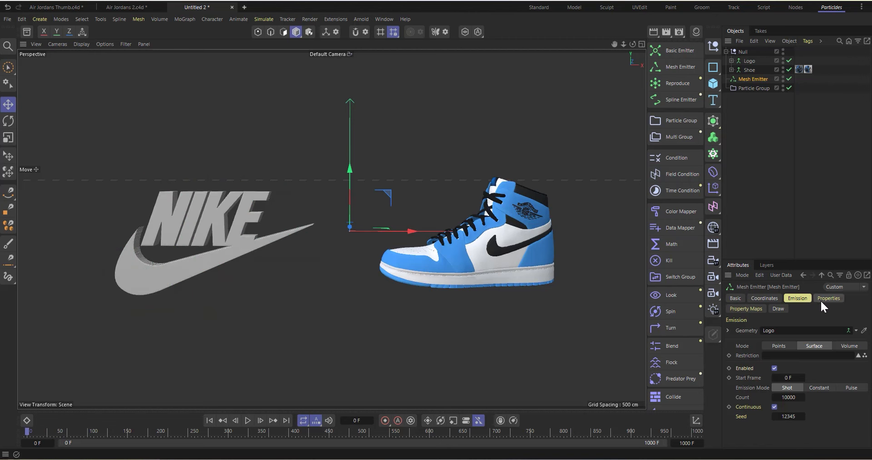
Step: Change the Mesh Emitter's velocity speed so the particles hold the logo's shape, and play the animation to check
click(830, 298)
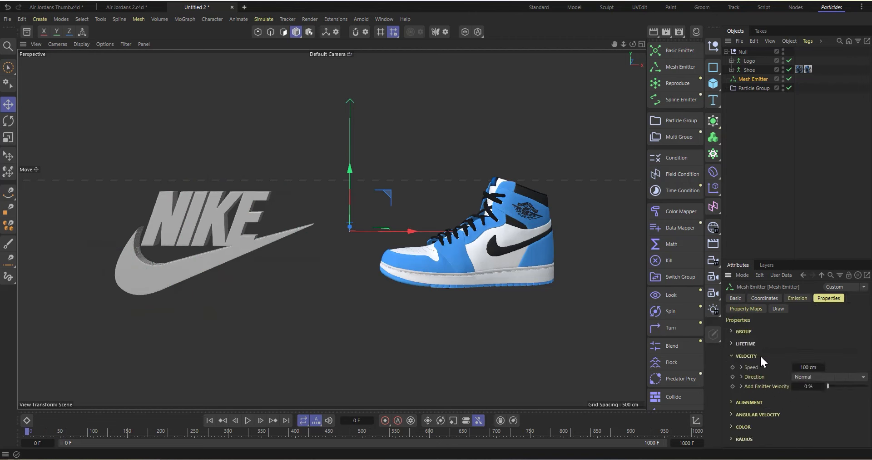
click(807, 367)
click(733, 355)
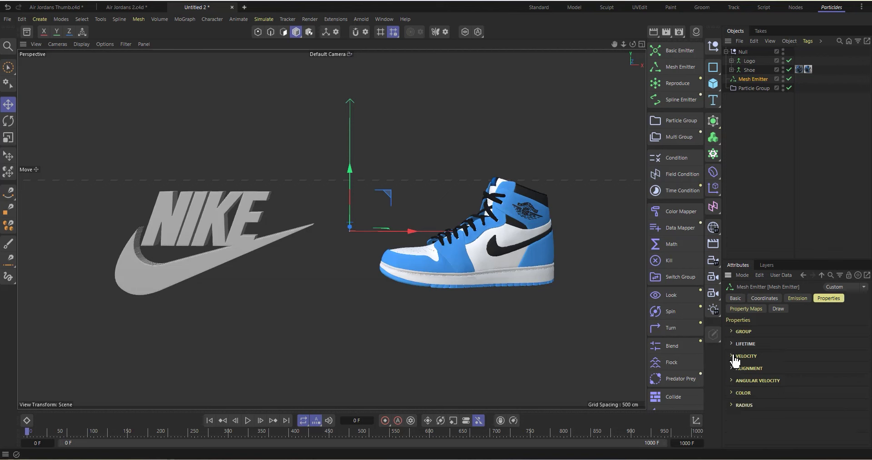
click(248, 420)
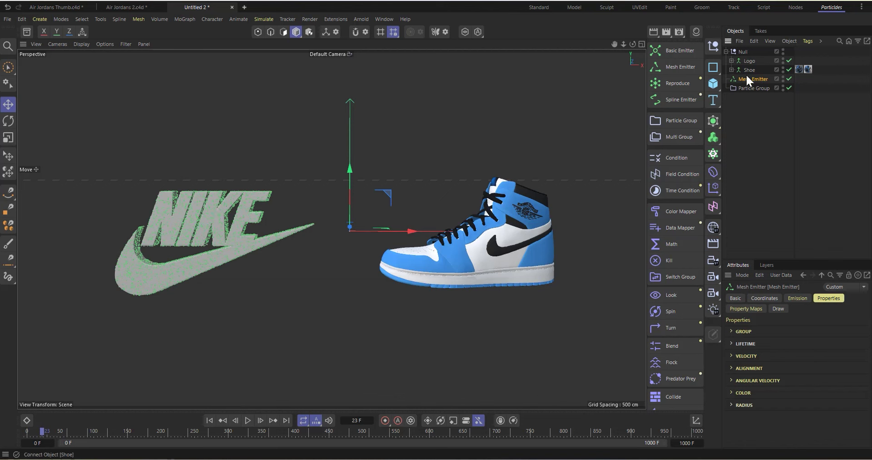
Step: Hide the Null containing the logo and shoe in the viewport, replay the particles from frame 0, and return to the start
click(784, 49)
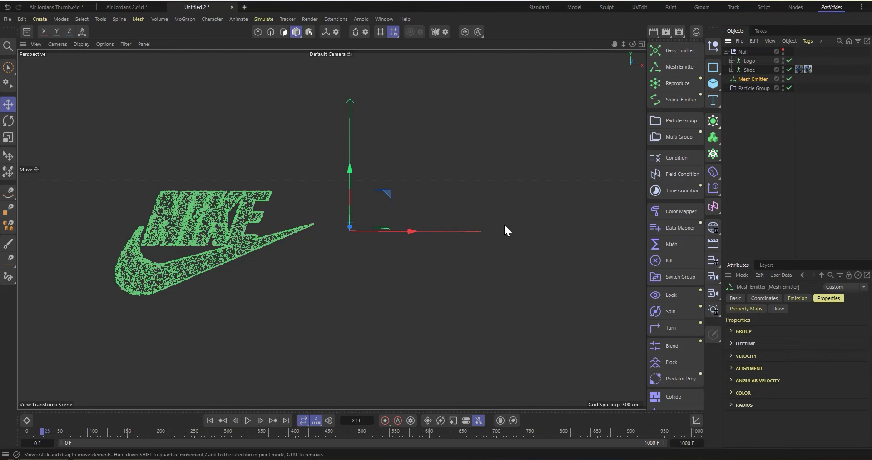
click(209, 421)
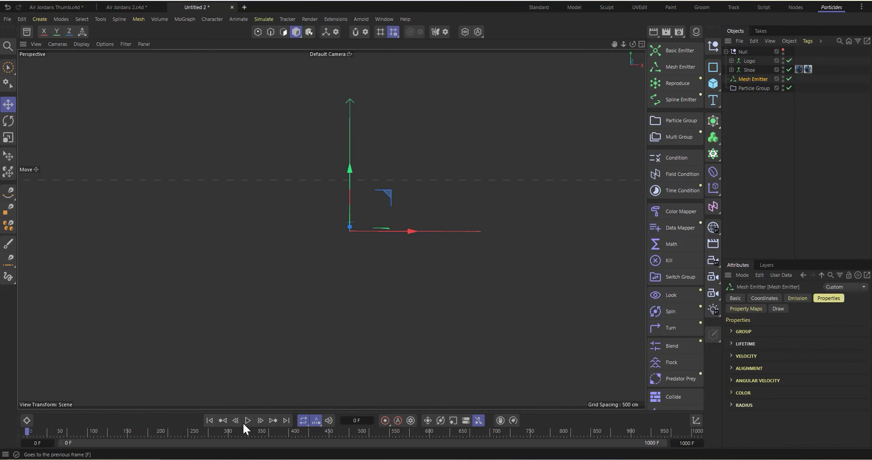
click(247, 421)
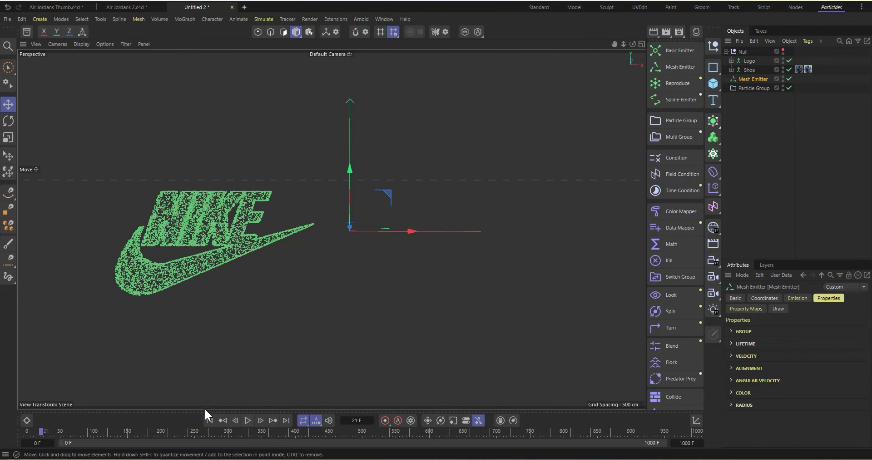
click(209, 420)
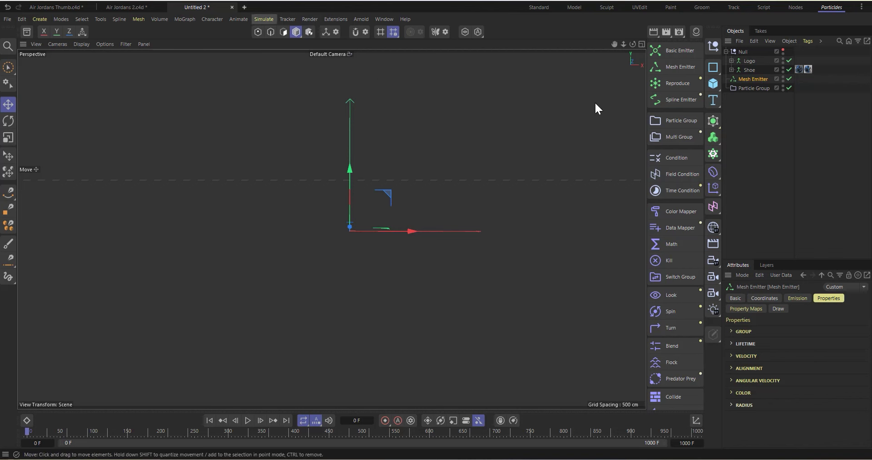
Step: Add a Turbulence force and move it below the Particle Group in the object hierarchy
scroll(674, 137, down, 5)
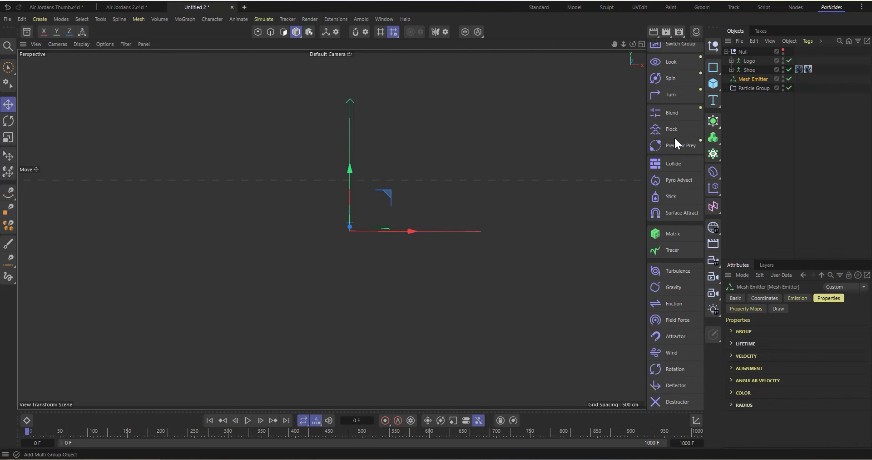
click(670, 271)
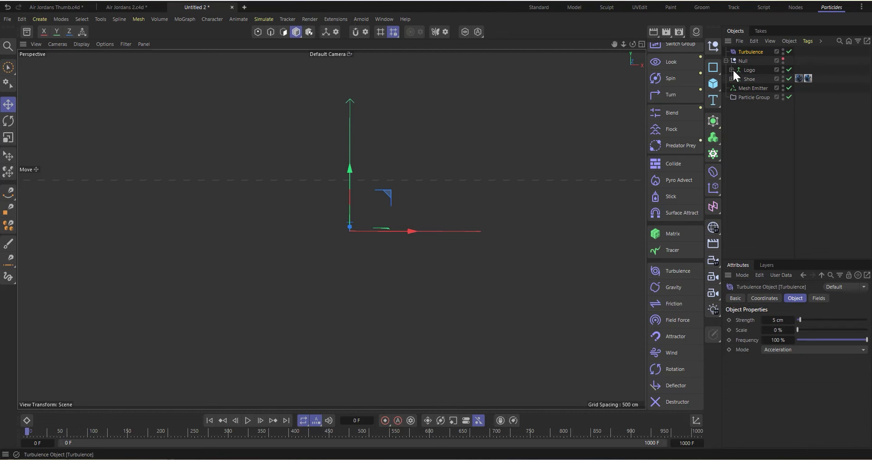
drag(737, 159, 738, 155)
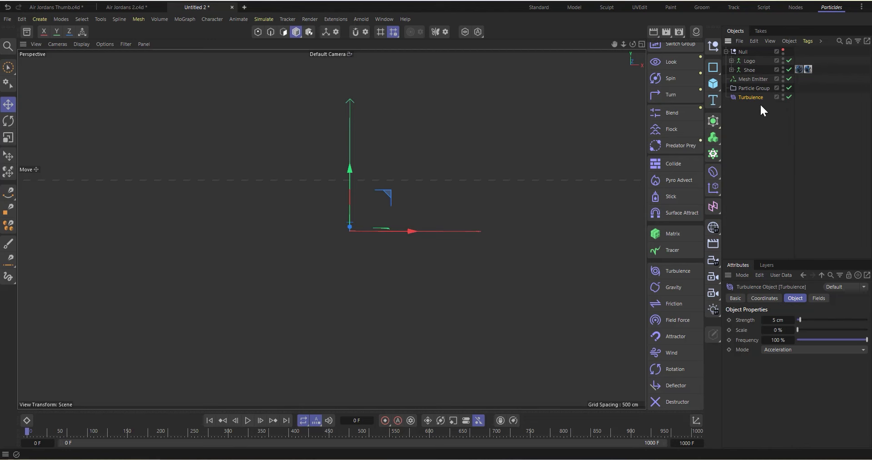
Step: Raise the Turbulence strength to about 31.7 cm and its scale to about 34.29%, replay the particles, and return to frame 0
click(248, 420)
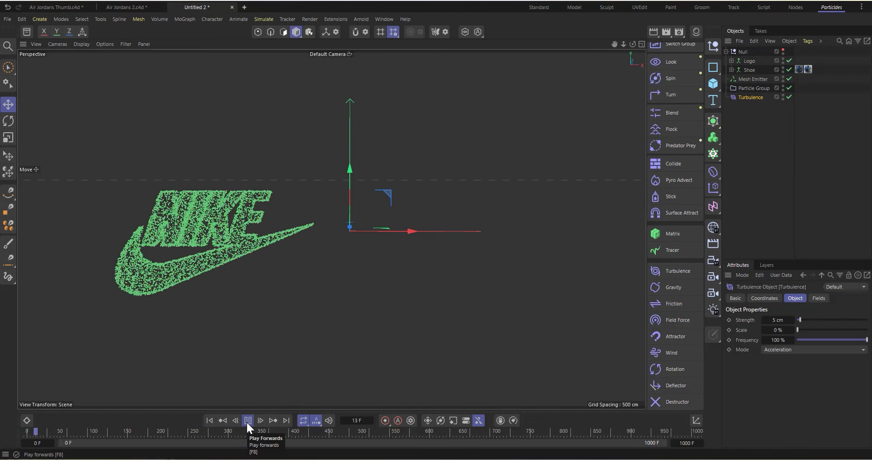
click(246, 421)
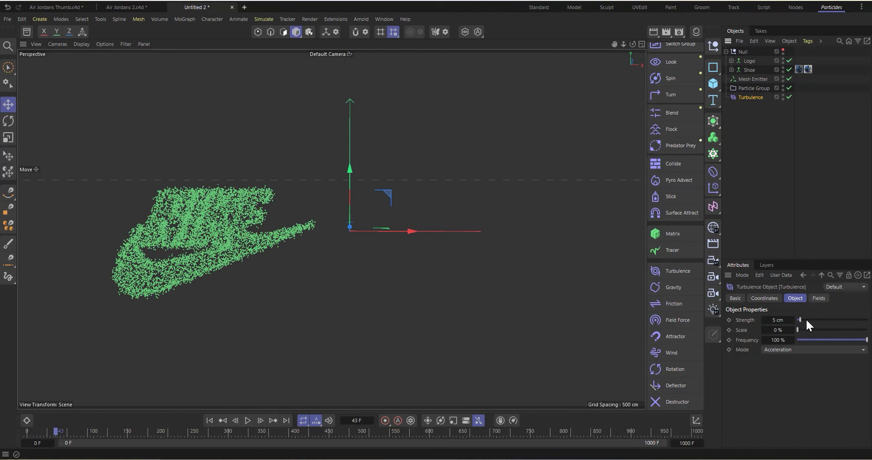
drag(808, 320, 819, 327)
click(209, 421)
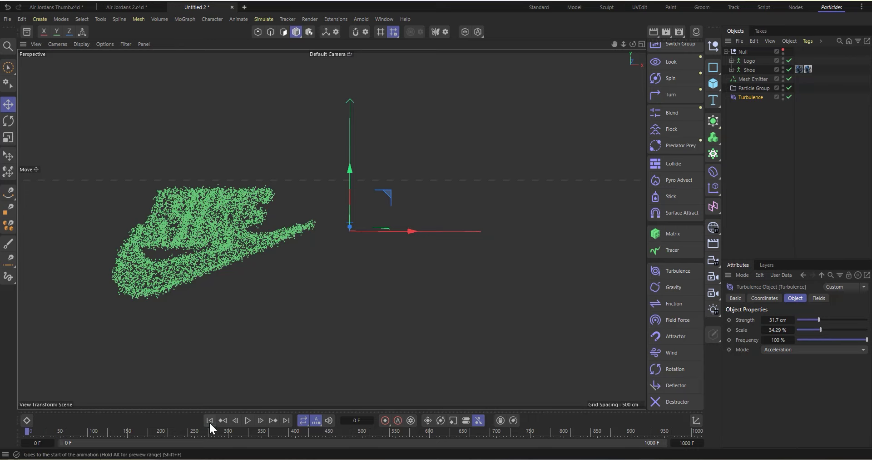
click(248, 421)
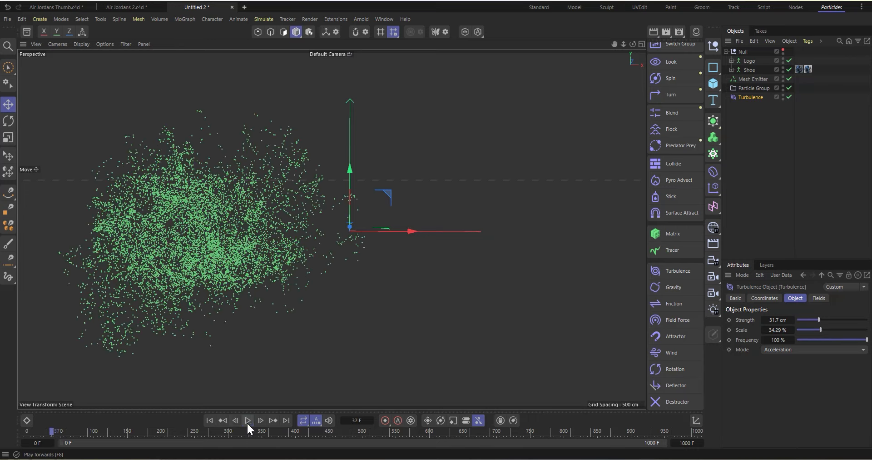
click(209, 420)
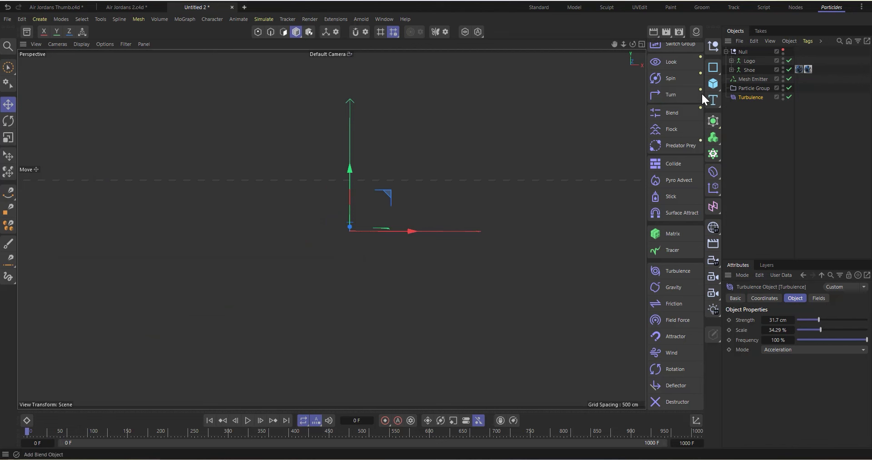
Step: Add a Basic Emitter, move it along the positive X axis, play the simulation to compare both particle groups, and return to frame 0
scroll(680, 82, up, 5)
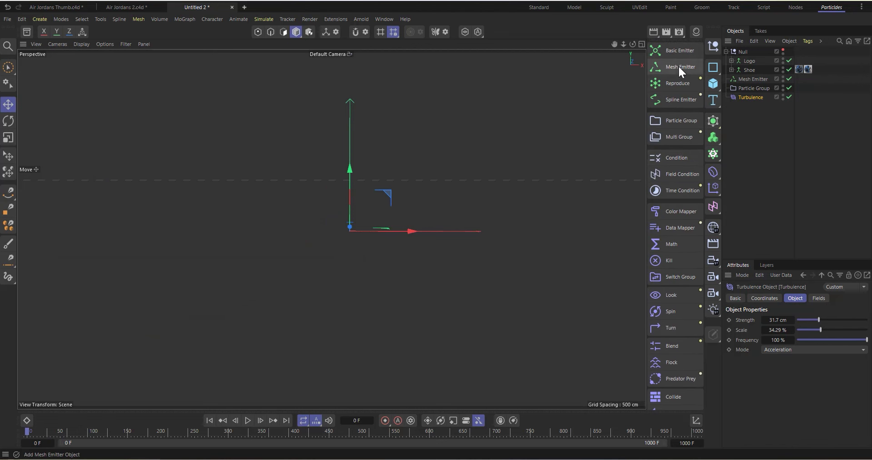
click(675, 53)
drag(411, 232, 545, 238)
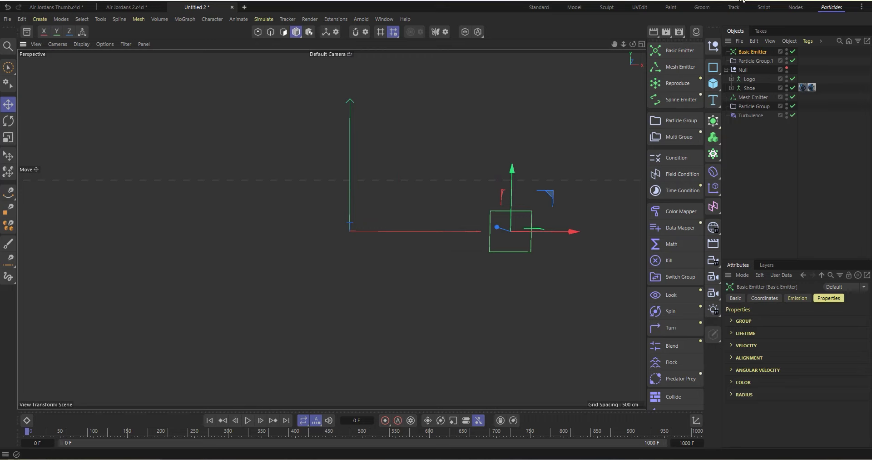
click(757, 60)
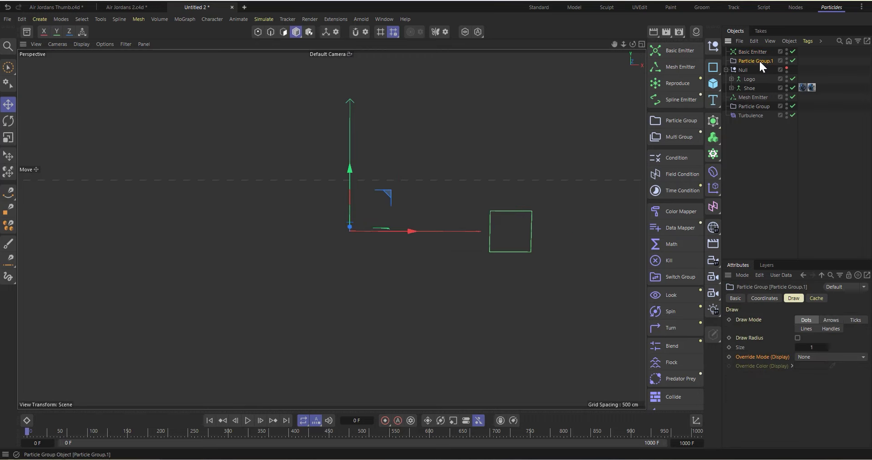
click(245, 419)
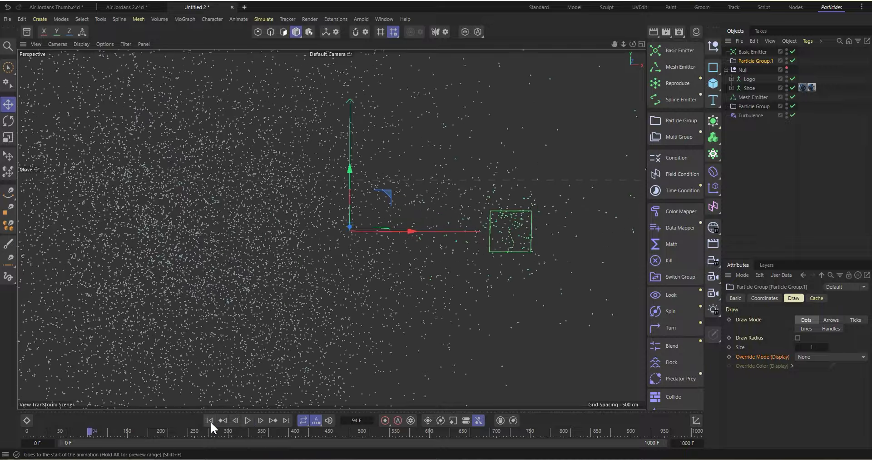
click(210, 421)
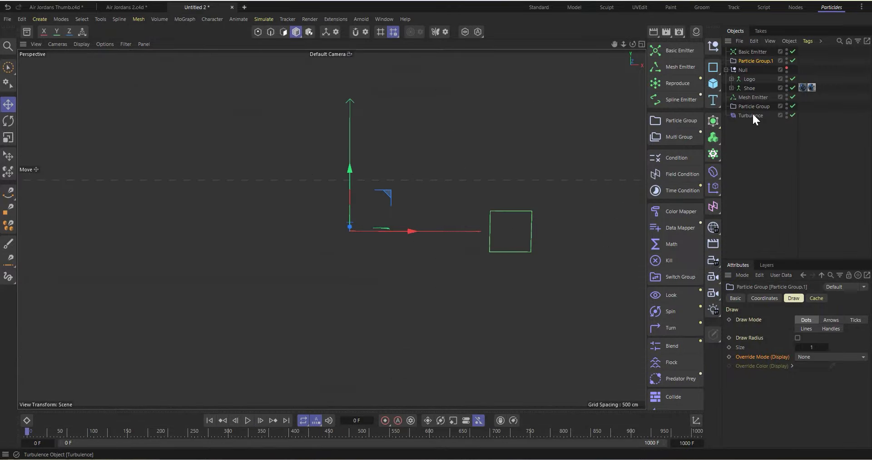
Step: Nest the Turbulence inside the Mesh Emitter's Particle Group and play the simulation to check which particles it affects
mouse_move(751, 114)
mouse_down()
mouse_move(763, 103)
mouse_move(756, 108)
mouse_up()
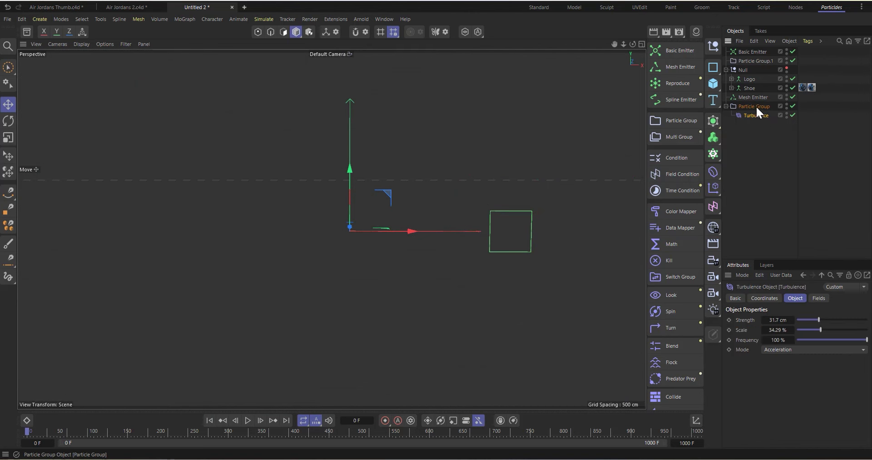
click(248, 420)
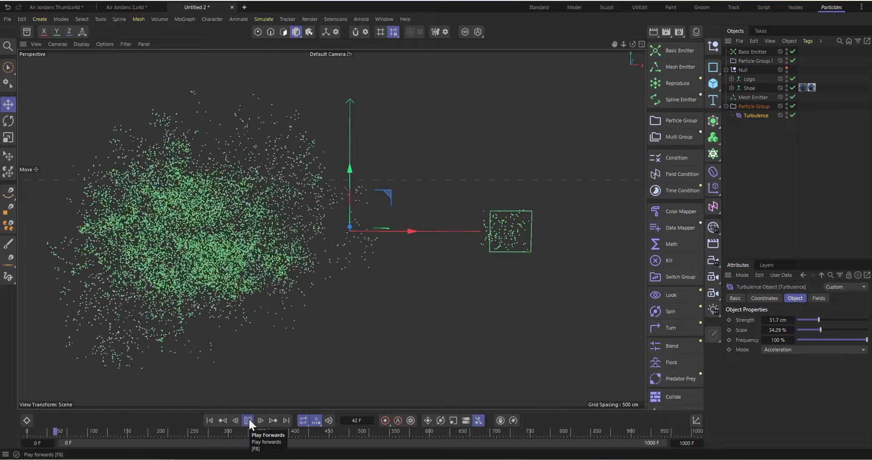
click(248, 420)
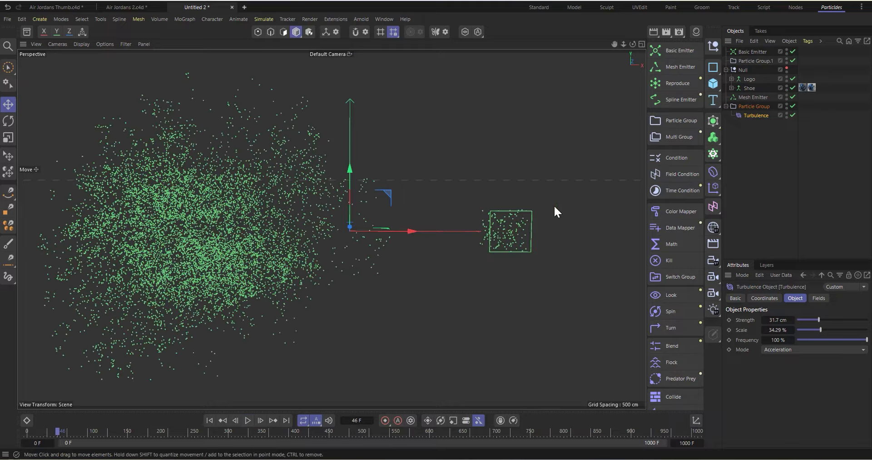
click(249, 420)
click(248, 420)
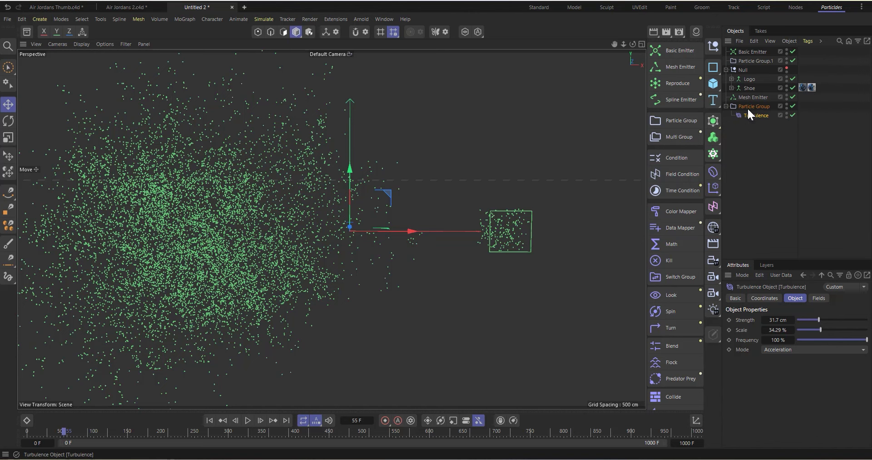
Step: Delete the Basic Emitter and Particle Group.1, replay the logo particles from frame 0, and return to the start
click(763, 59)
ctrl+click(755, 50)
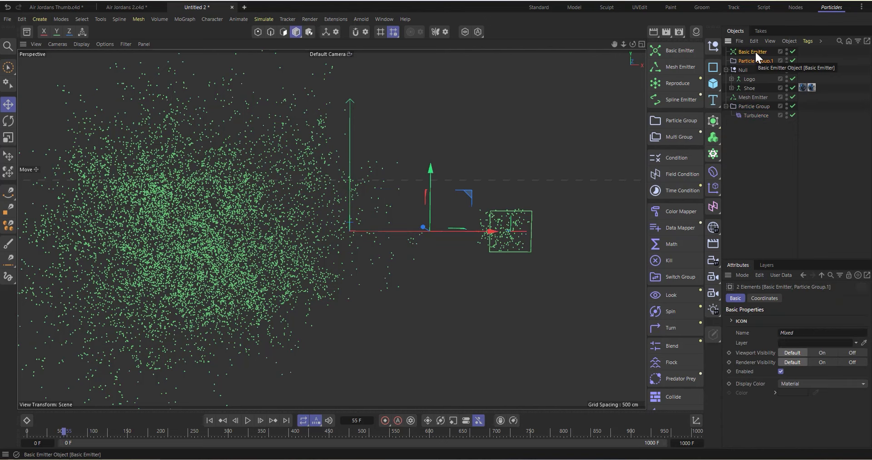
key(Delete)
click(749, 97)
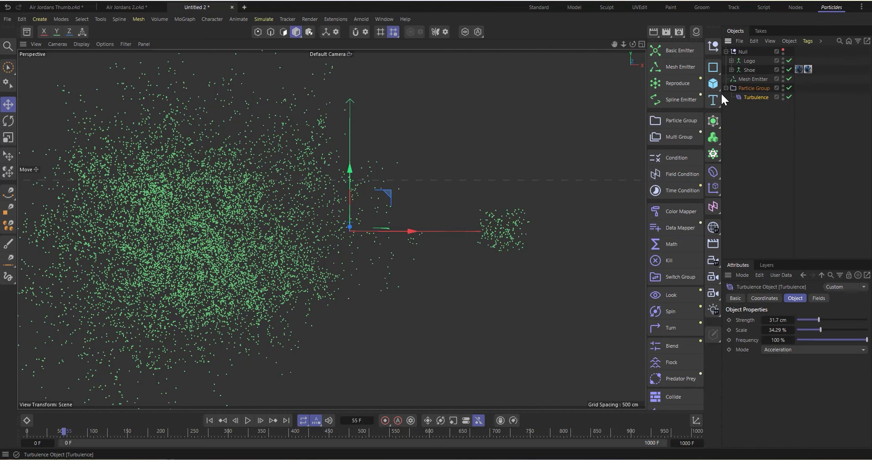
click(210, 420)
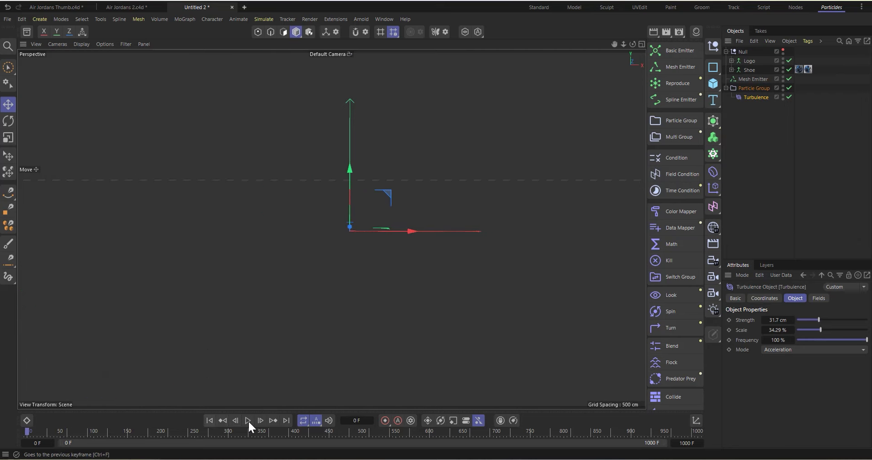
click(249, 421)
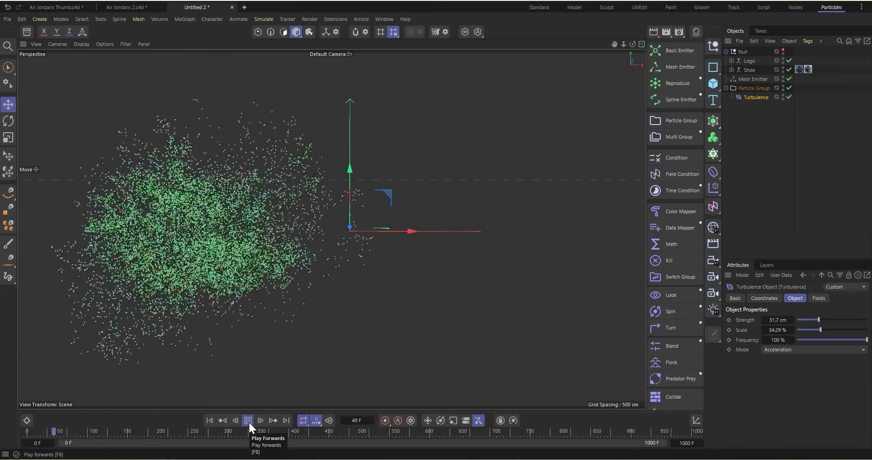
click(248, 420)
click(209, 420)
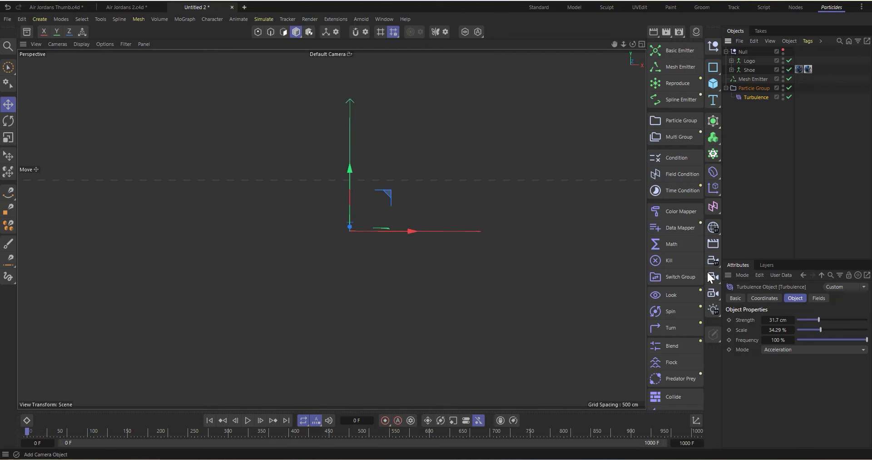
Step: Add a Friction force, nest it below Turbulence inside the Particle Group, and set its strength to 15
scroll(683, 299, down, 3)
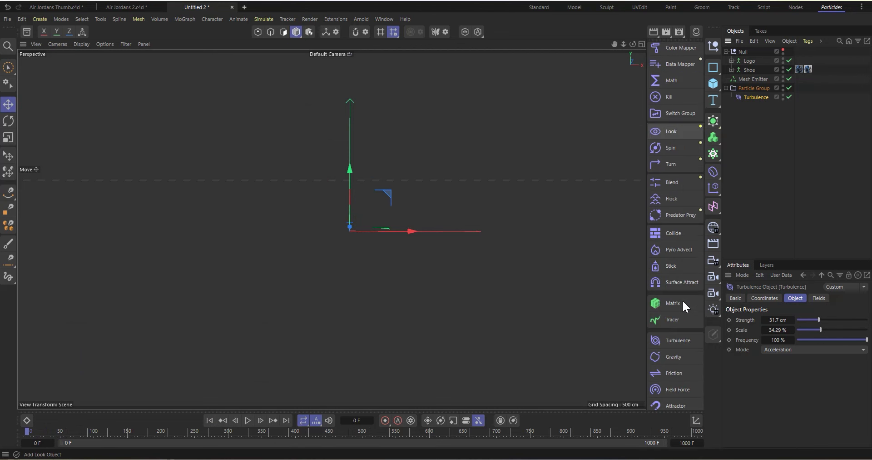
scroll(681, 302, down, 2)
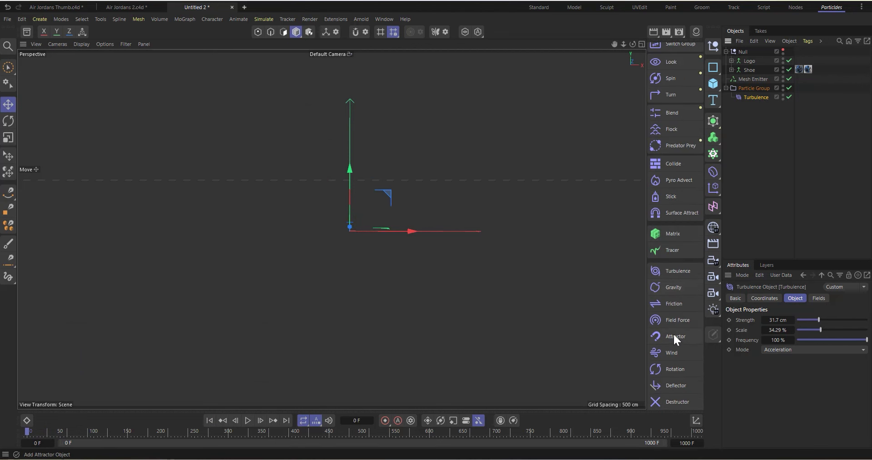
click(677, 304)
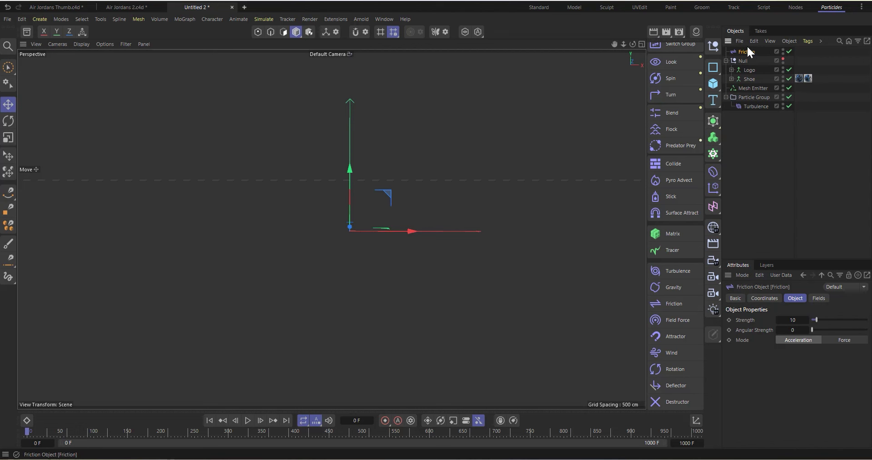
drag(749, 51, 766, 110)
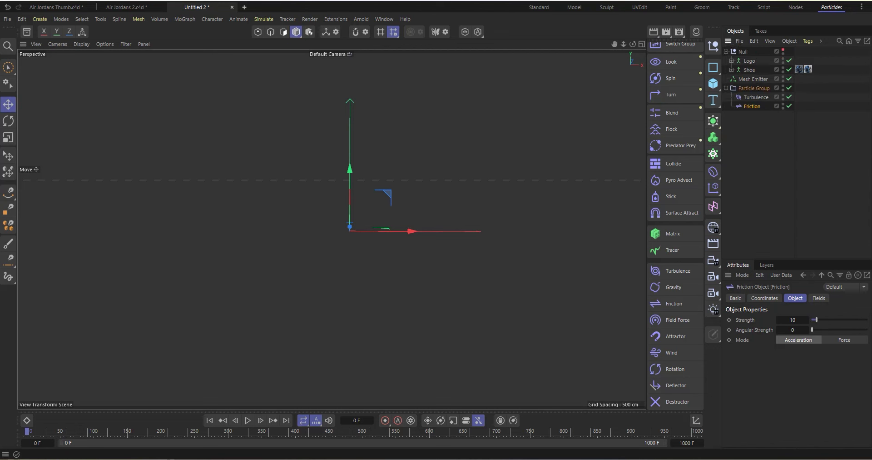
drag(815, 320, 819, 320)
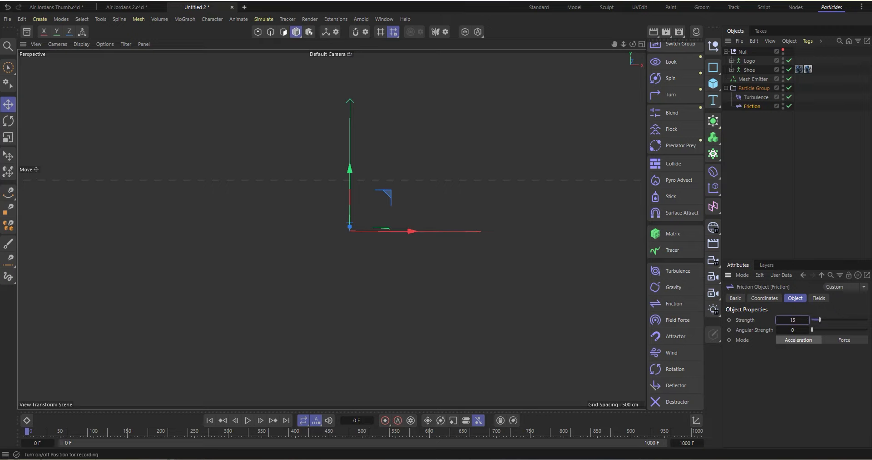
Step: Replay the particles several times from frame 0 to examine the effect of friction, and return to the start
click(248, 420)
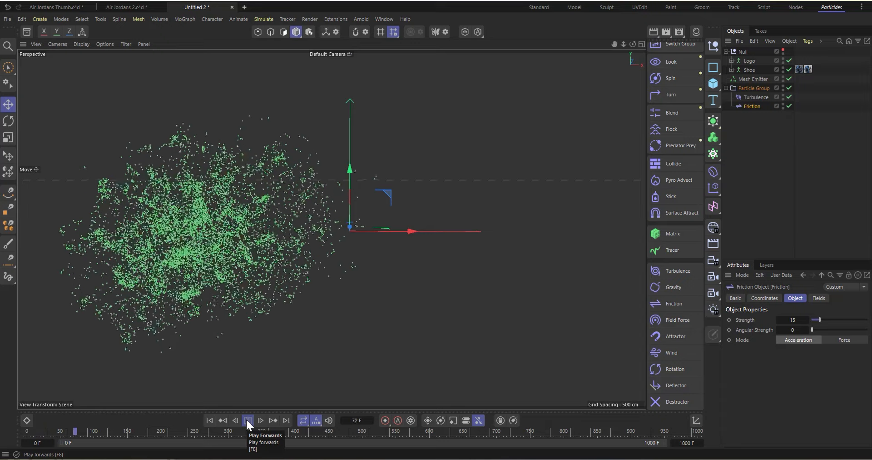
click(248, 419)
click(208, 420)
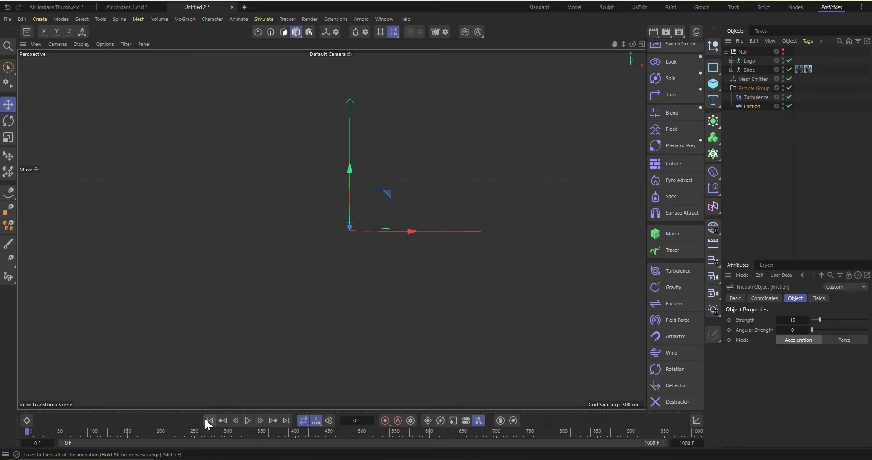
click(247, 420)
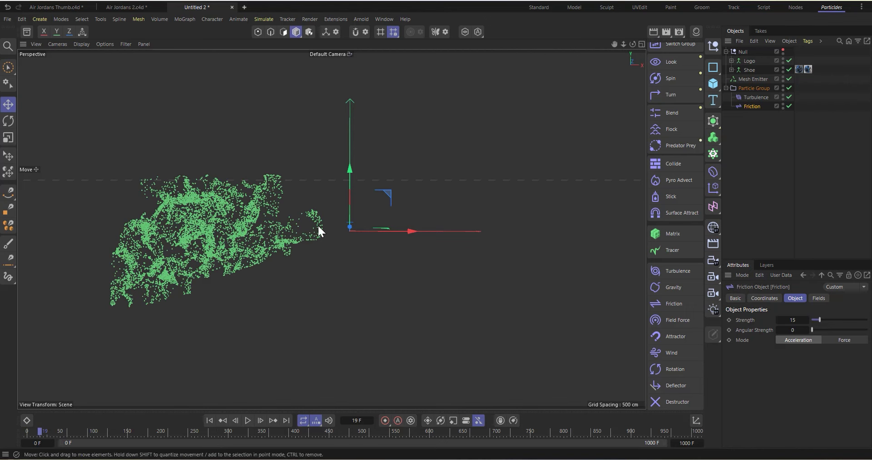
click(210, 420)
click(248, 419)
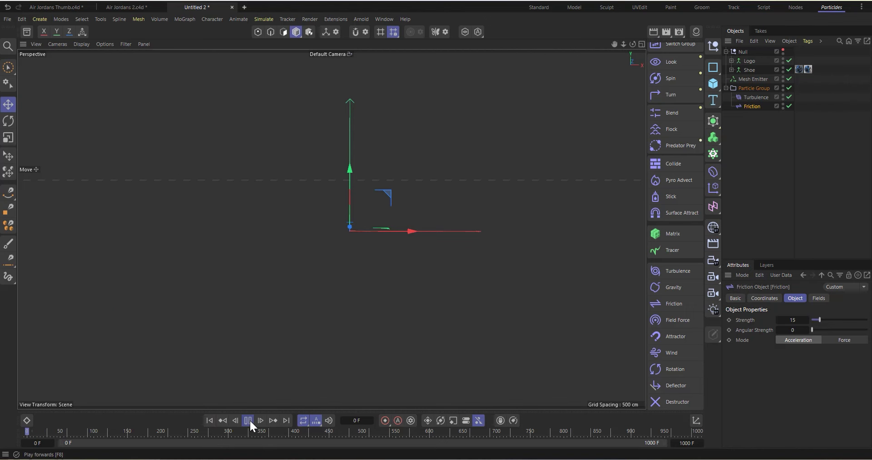
click(249, 420)
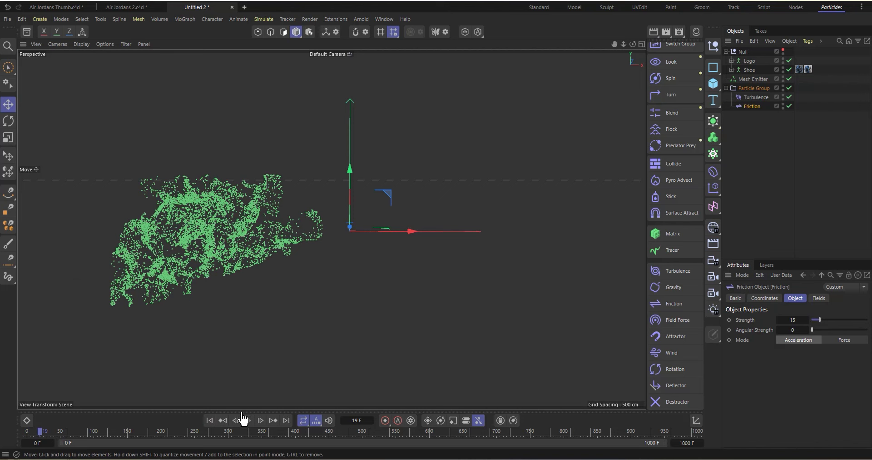
click(210, 420)
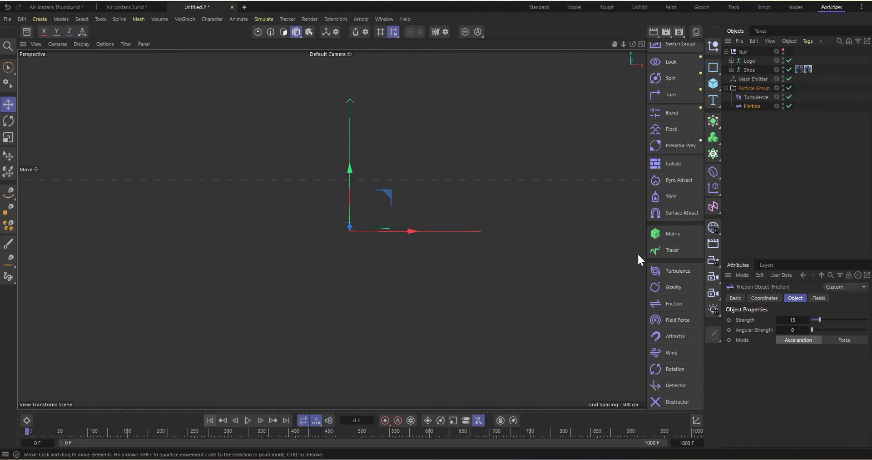
Step: Add a Linear Field to the Turbulence force to limit where it affects the particles
click(752, 97)
click(819, 298)
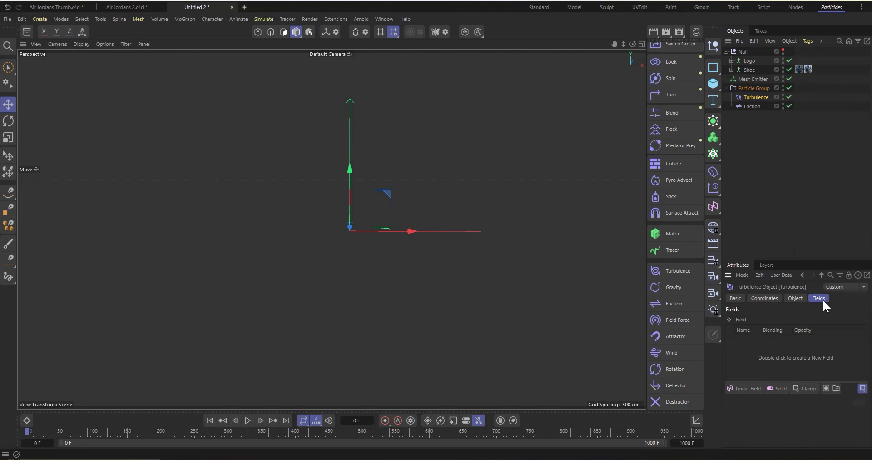
click(748, 389)
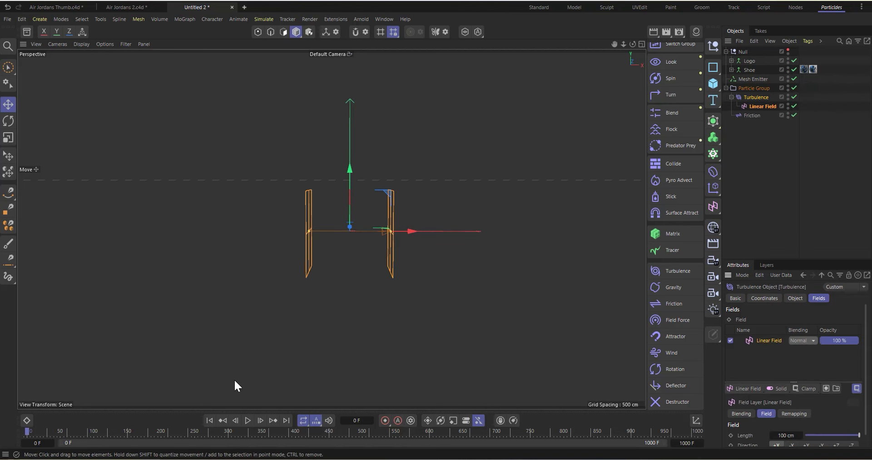
Step: Keyframe the Turbulence's X position at 0 cm on frame 0 and at about -694 cm, past the logo's far end, on frame 360
click(764, 298)
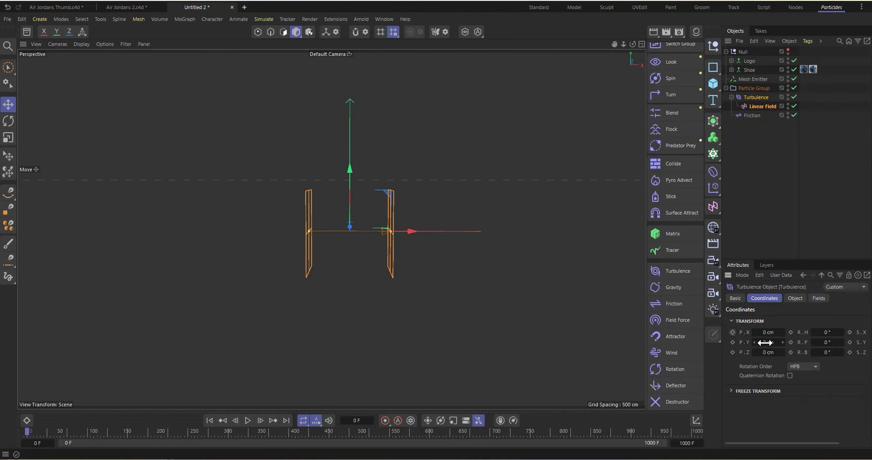
click(732, 332)
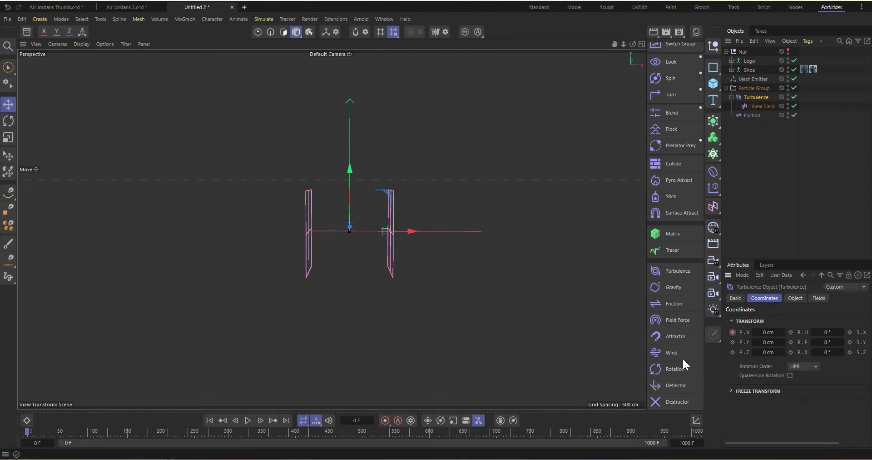
click(269, 431)
click(260, 421)
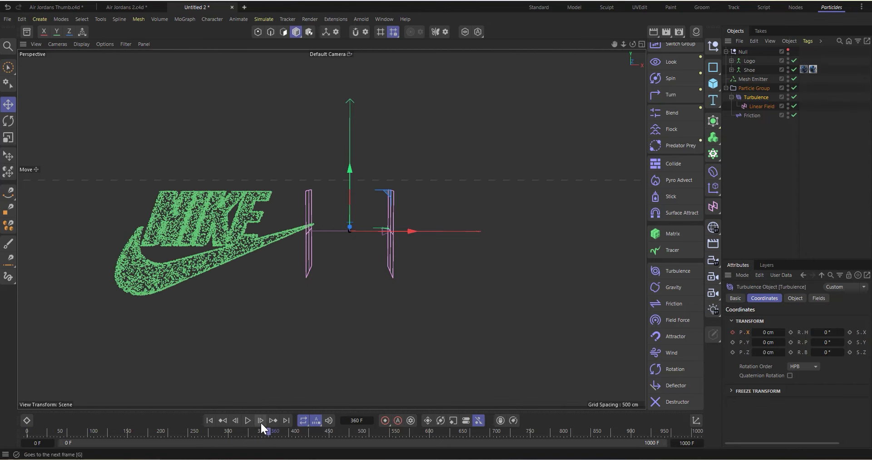
drag(412, 232, 132, 260)
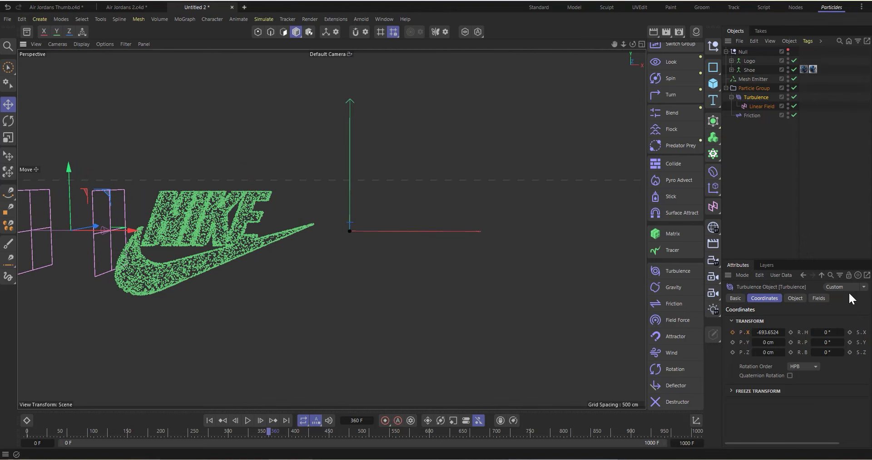
click(733, 333)
Step: Using the front view, shift the Turbulence to about -704 cm in X and update its keyframe on frame 360
click(641, 43)
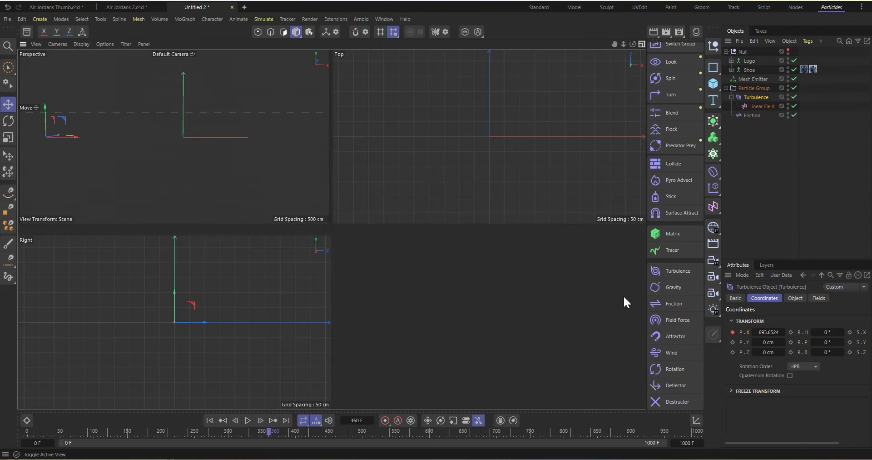
scroll(582, 305, down, 2)
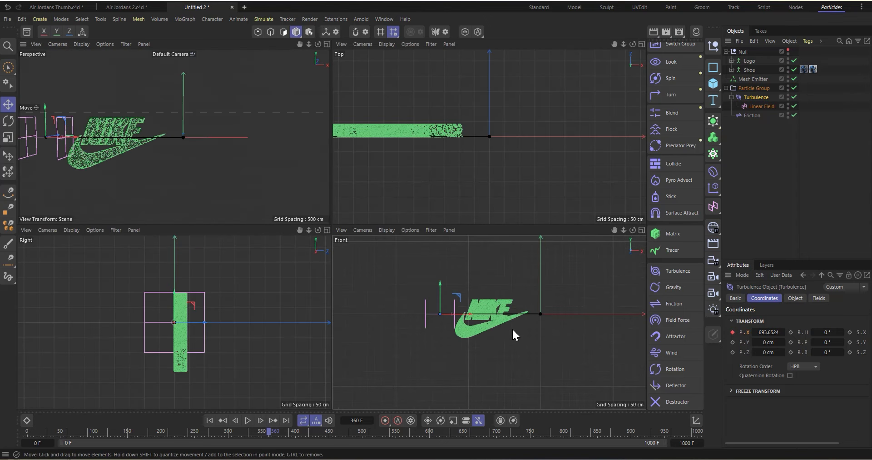
drag(461, 311, 458, 312)
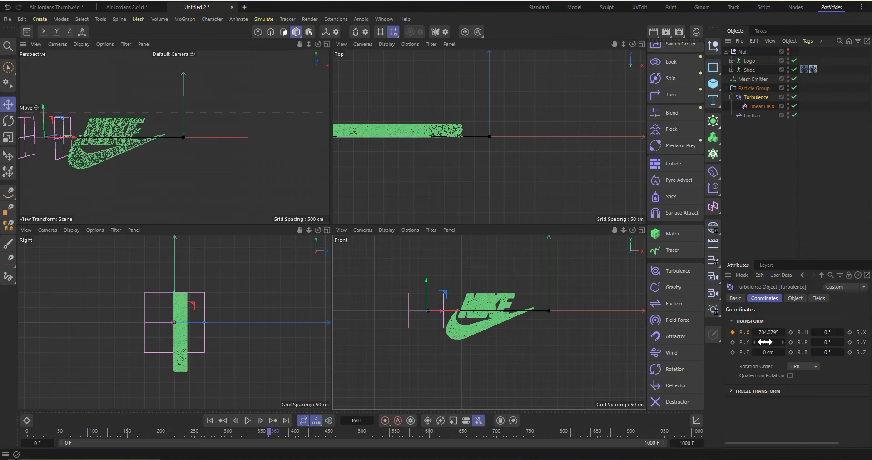
click(732, 332)
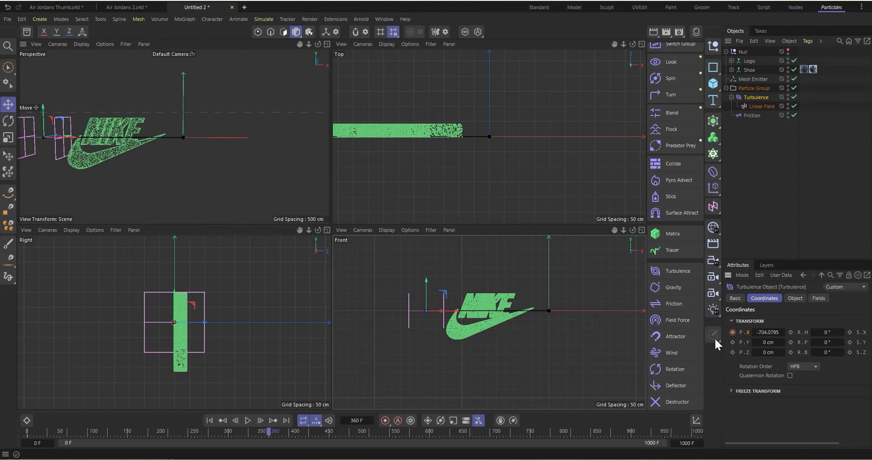
click(327, 45)
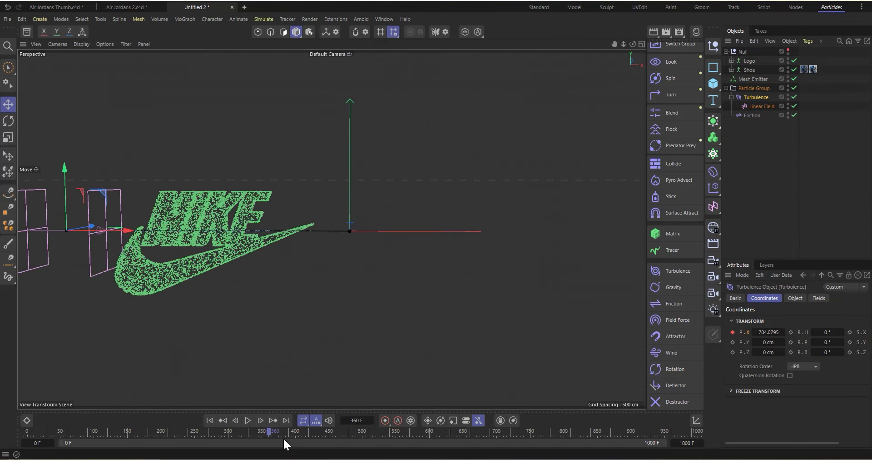
Step: Replay the simulation from frame 0 to examine how the moving field disperses the logo particles, and return to the start
click(210, 420)
click(248, 420)
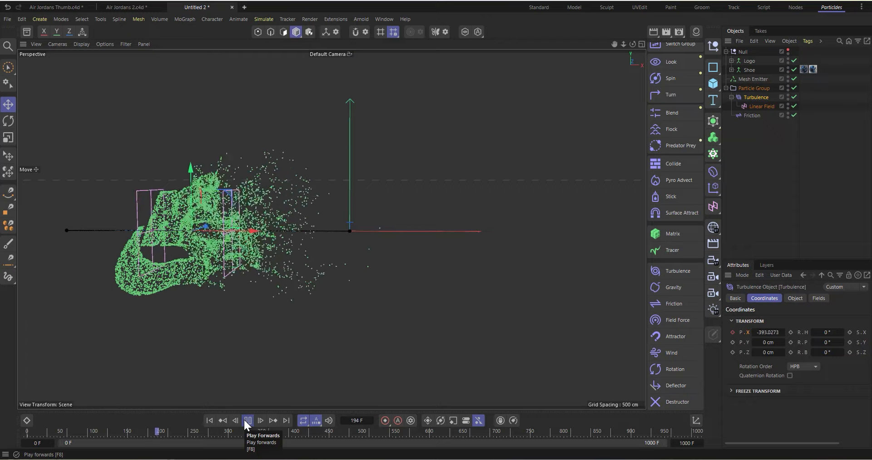
click(247, 420)
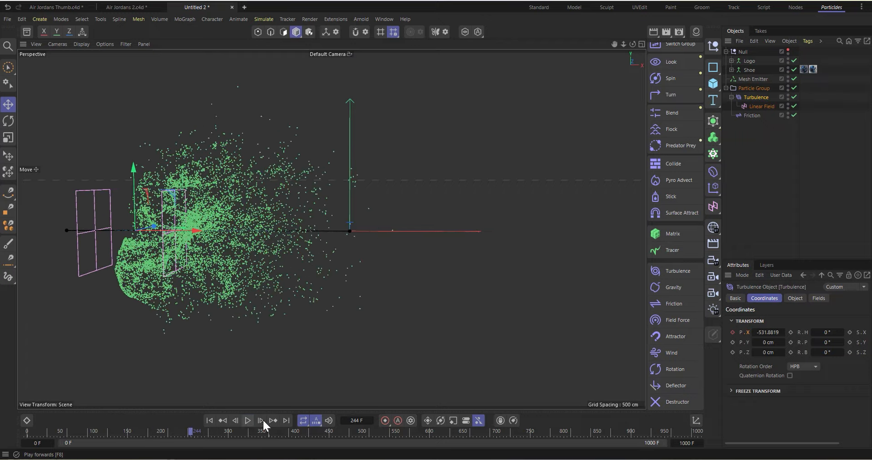
click(211, 419)
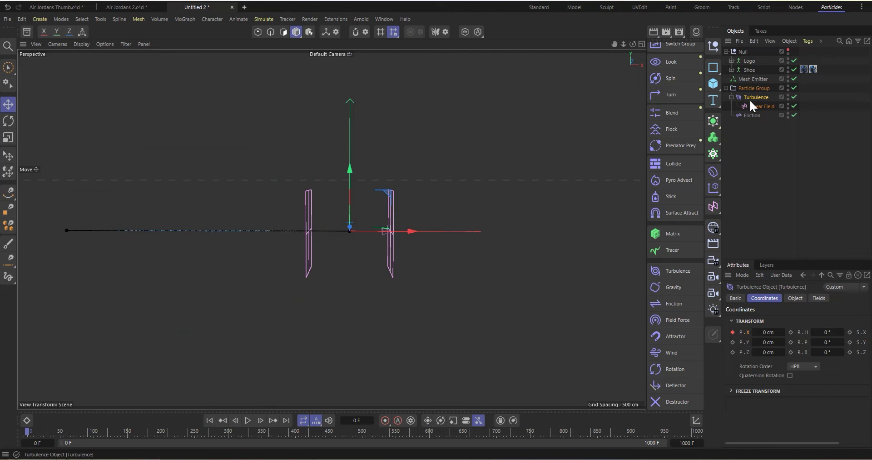
Step: Collapse the Turbulence branch, select the Mesh Emitter, and play the simulation up to about frame 85
click(731, 97)
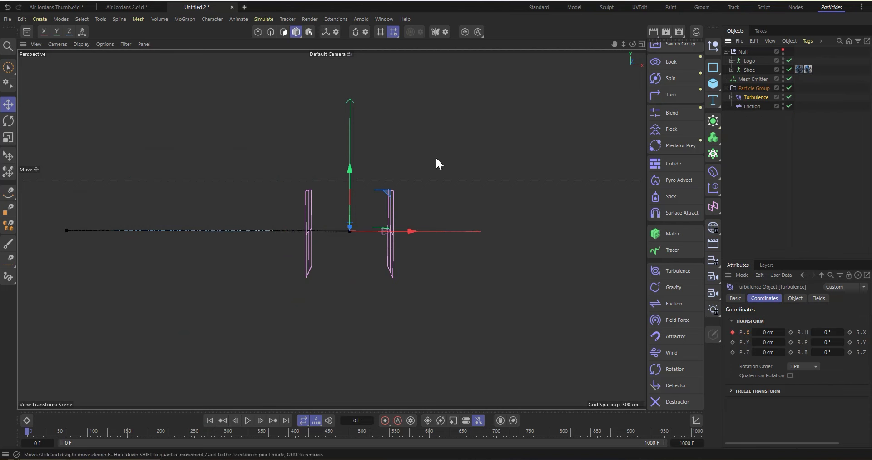
click(751, 87)
click(753, 79)
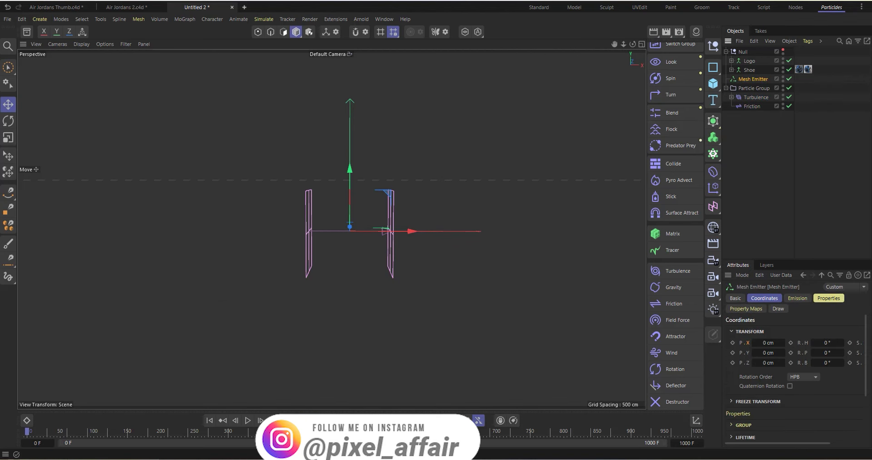
click(249, 419)
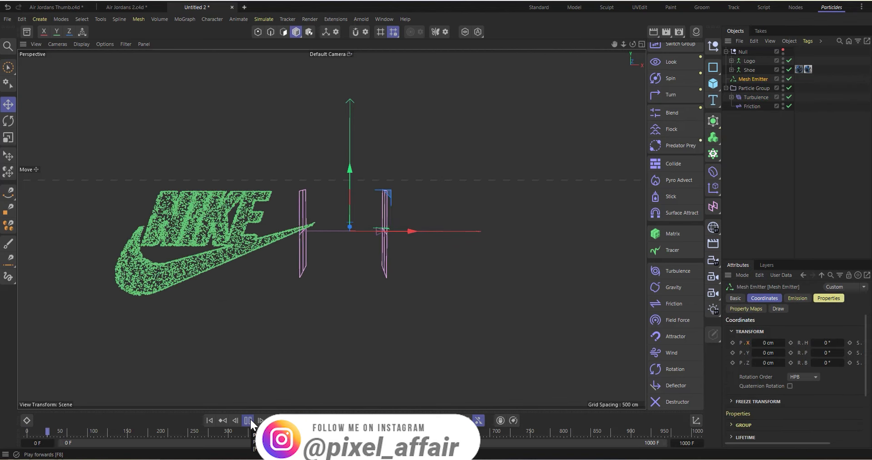
click(251, 419)
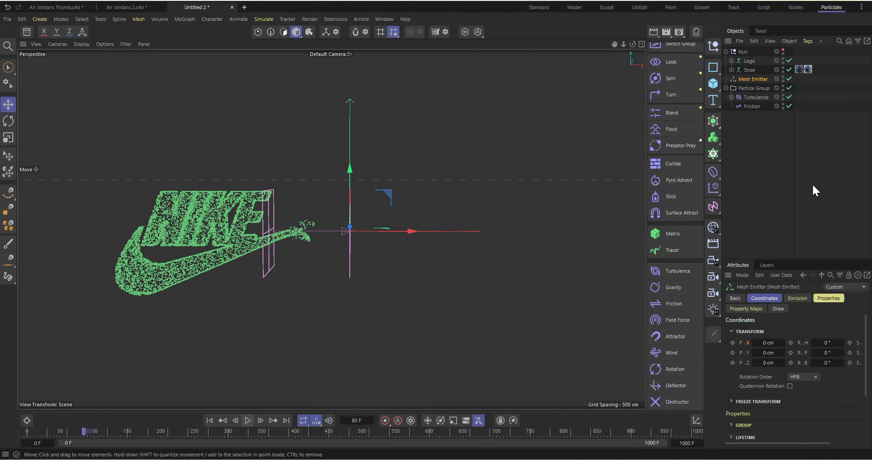
Step: Add a Condition object and nest it below Friction inside the Particle Group
click(726, 88)
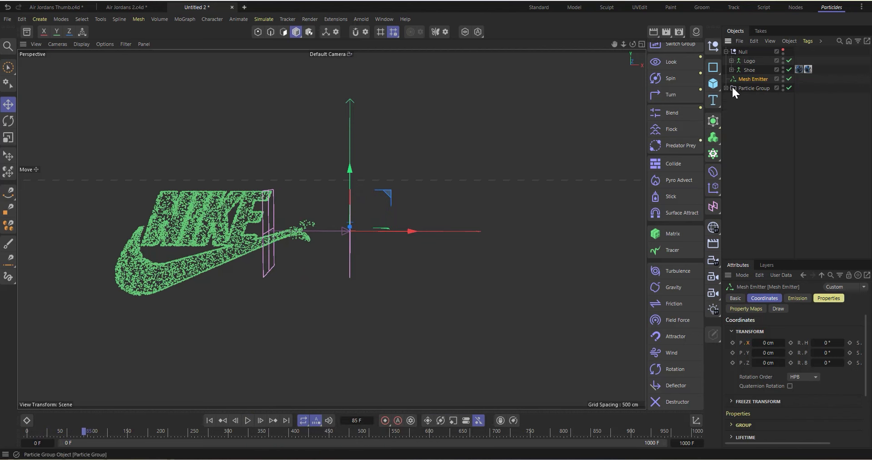
scroll(679, 182, up, 5)
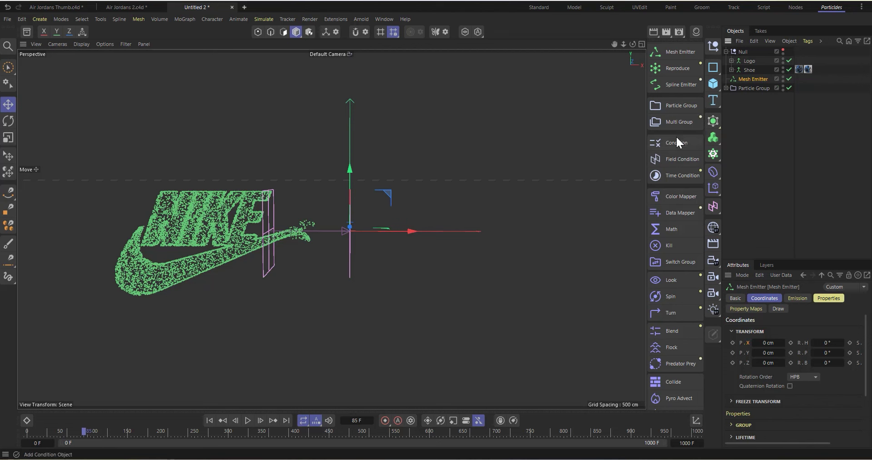
scroll(677, 145, up, 1)
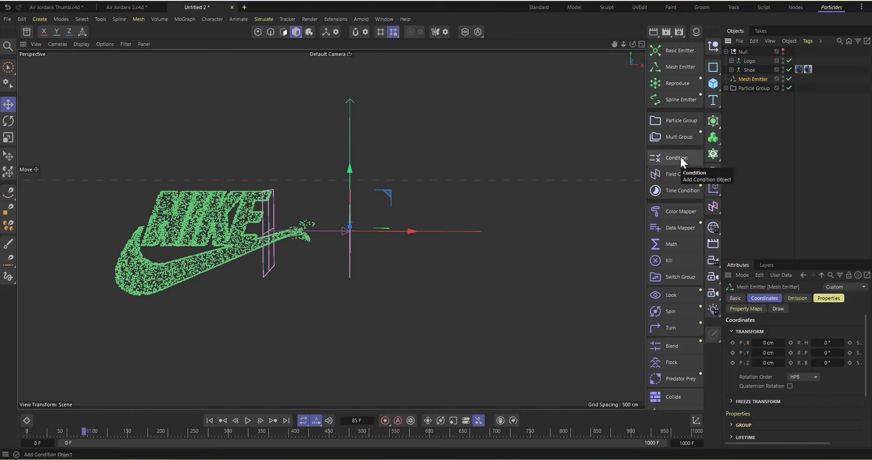
click(680, 157)
drag(746, 52, 756, 119)
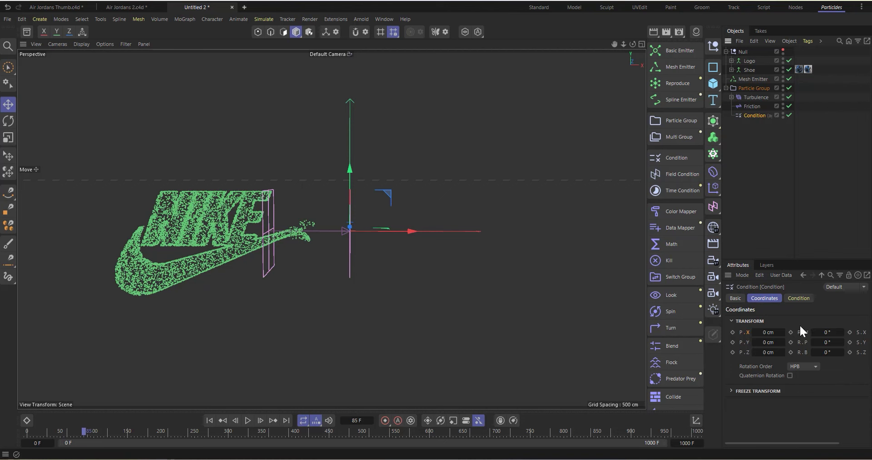
Step: Set the Condition's property to Velocity Speed and display its comparison options
click(799, 299)
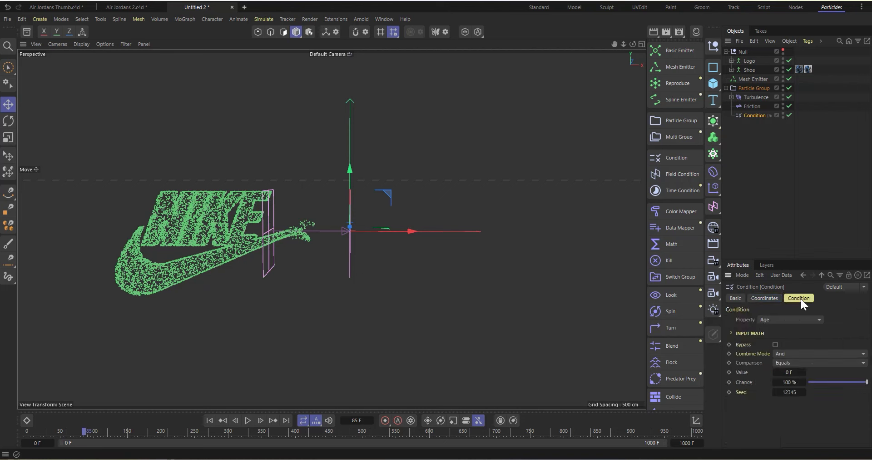
click(780, 319)
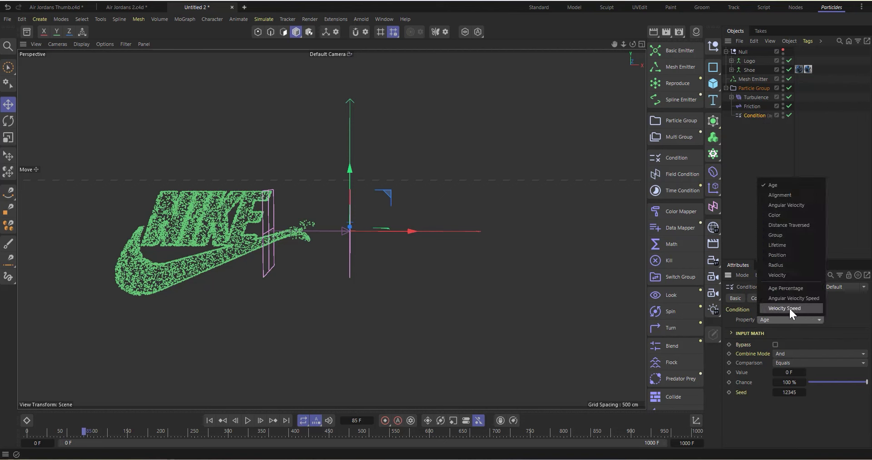
click(790, 308)
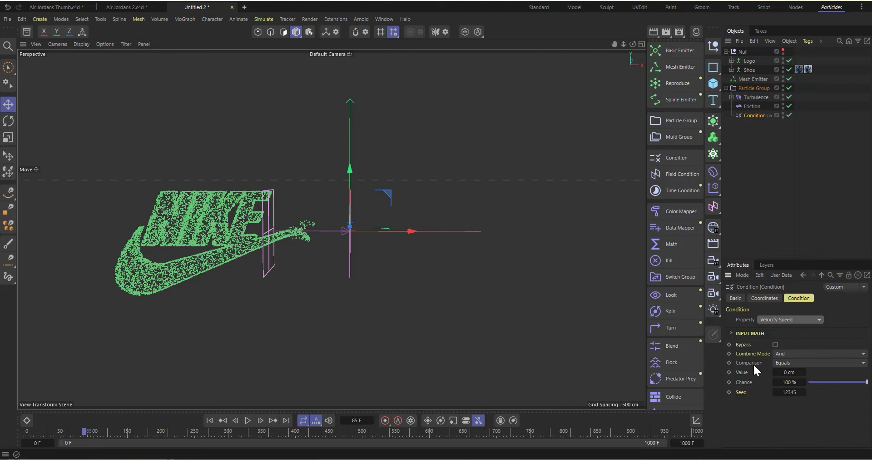
click(783, 362)
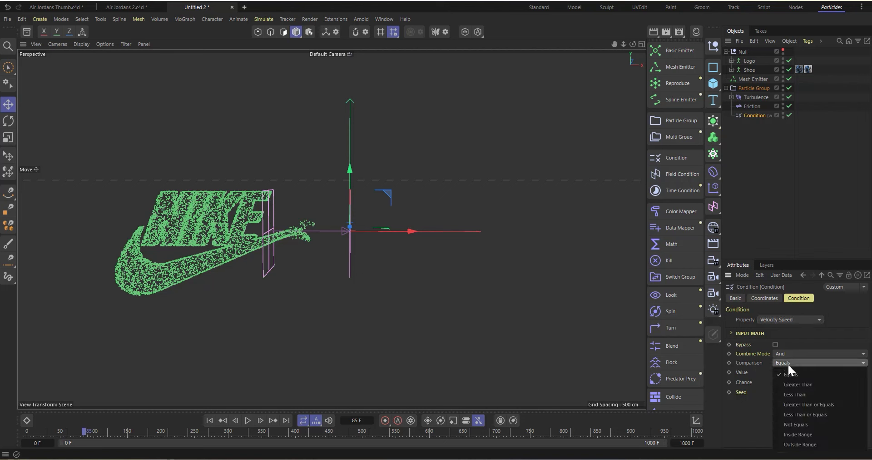
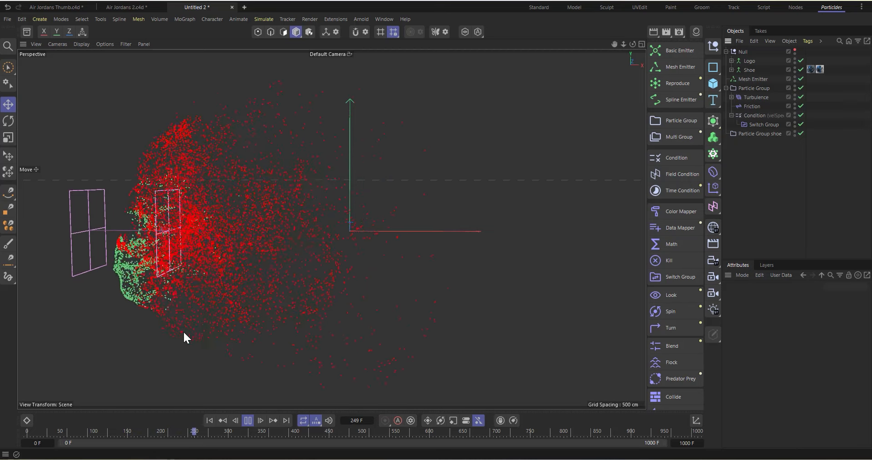
Step: Stop the playback, return to frame 0, and add a Field Force inside Particle Group shoe
click(248, 420)
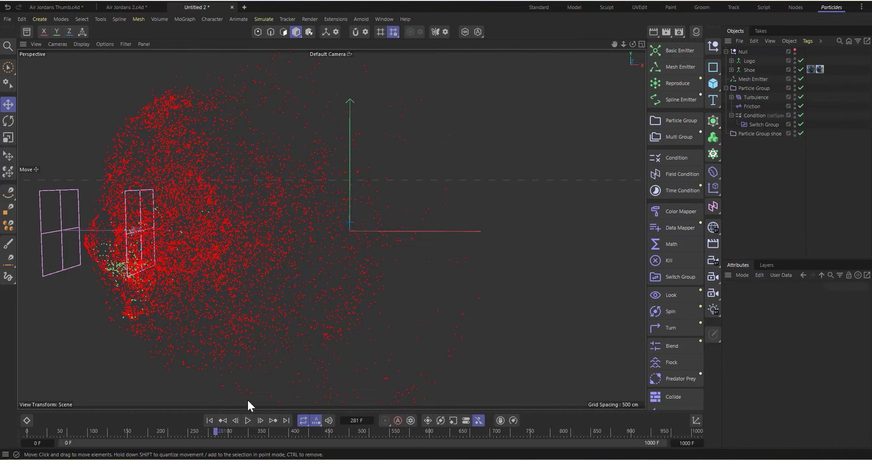
click(210, 420)
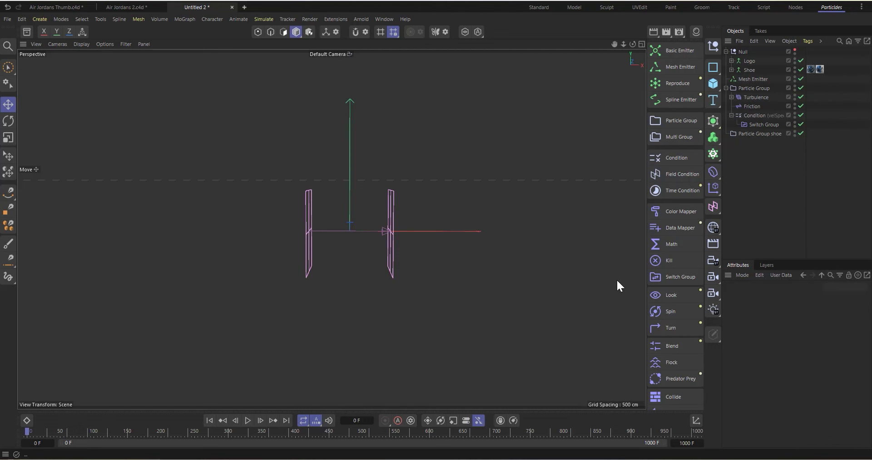
scroll(668, 293, down, 2)
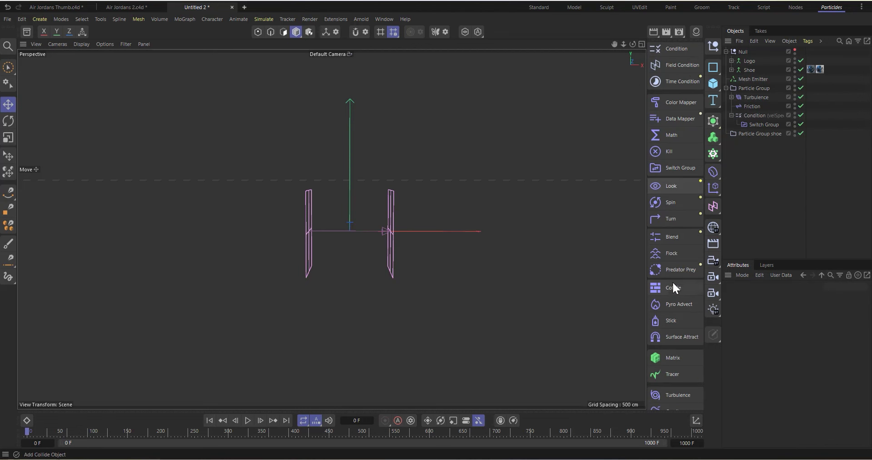
scroll(675, 288, down, 1)
scroll(681, 296, down, 1)
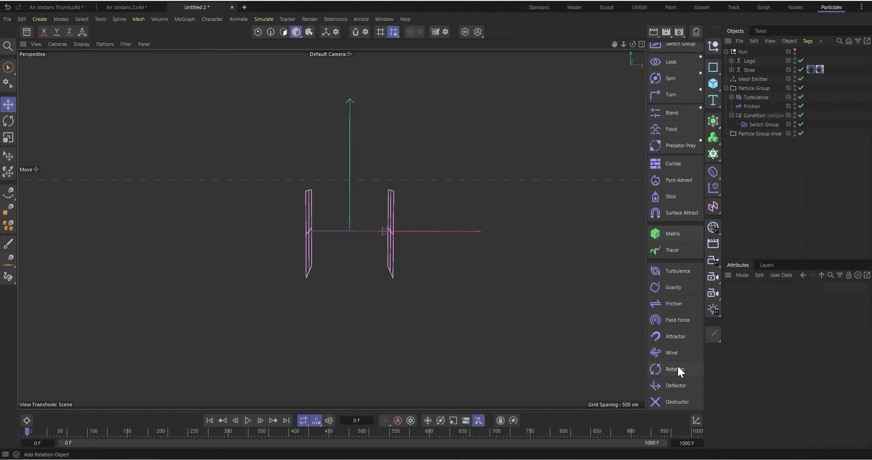
click(677, 320)
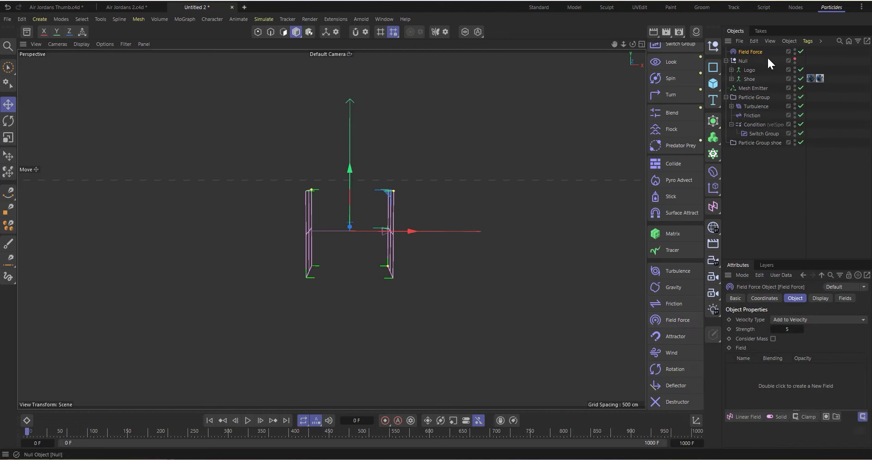
drag(752, 51, 767, 146)
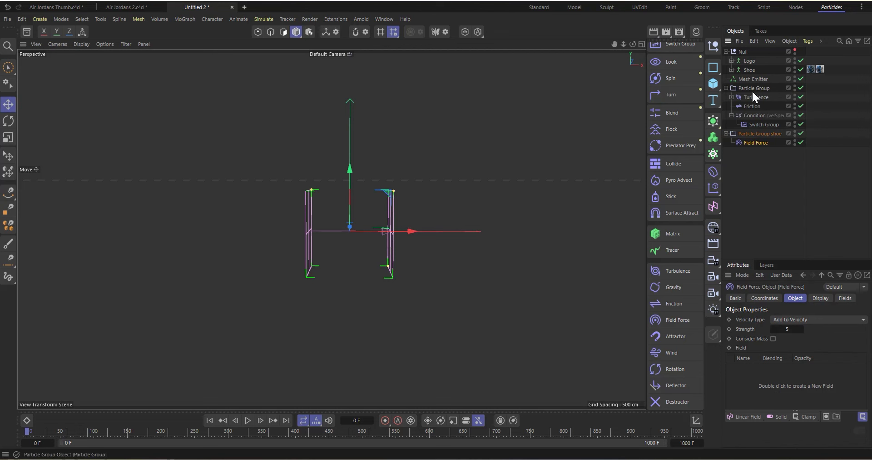
Step: Add the Shoe to the Field Force's fields as a Point Object and set the force's strength to 150
drag(748, 69, 752, 388)
click(760, 369)
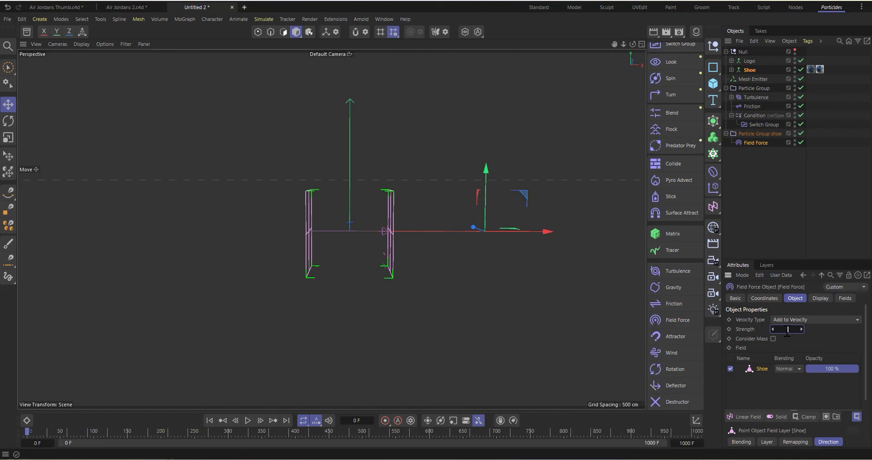
text(150)
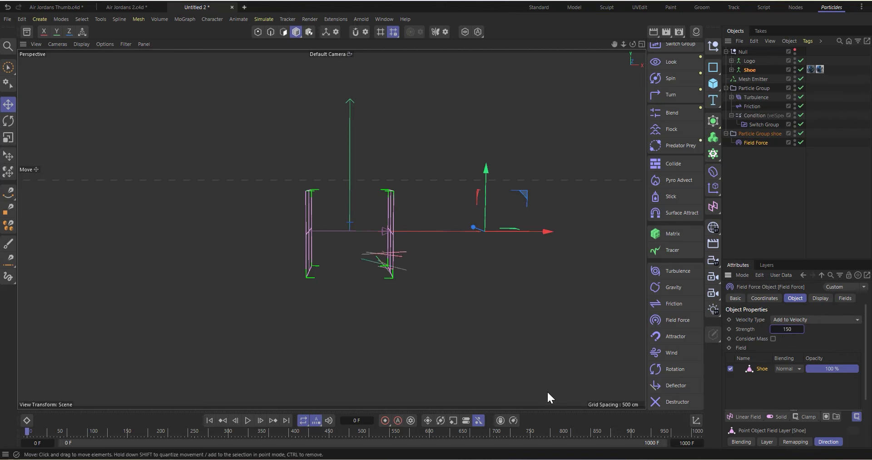
Step: Set the Field Force's Shoe layer to Surface mode and its direction length to Normalize
scroll(759, 407, down, 3)
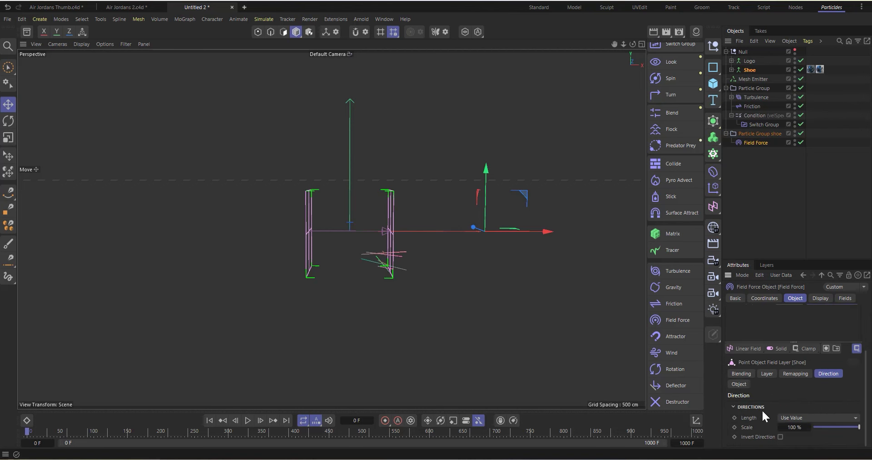
click(767, 373)
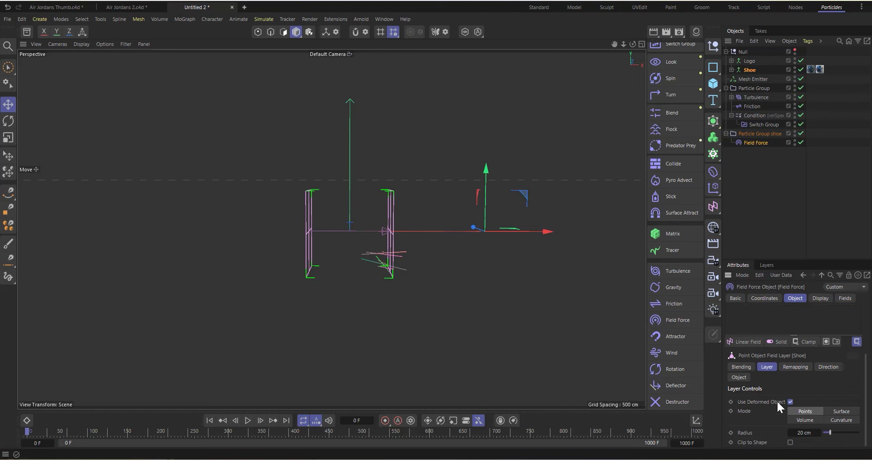
click(841, 412)
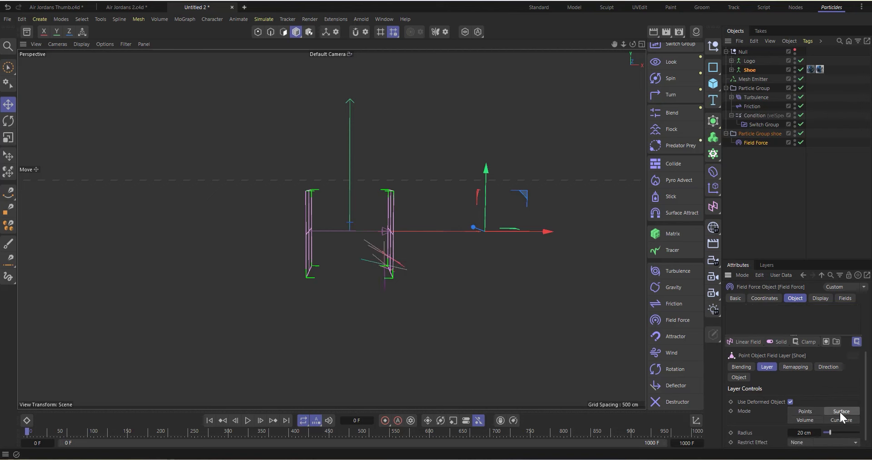
click(828, 369)
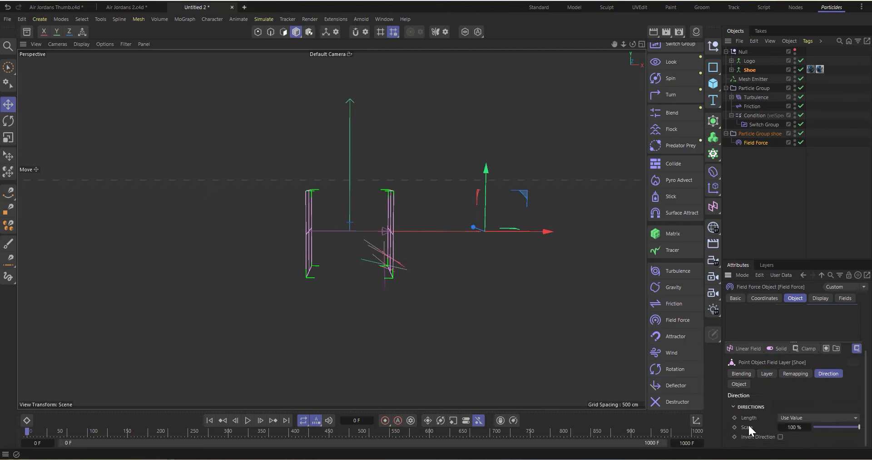
click(790, 418)
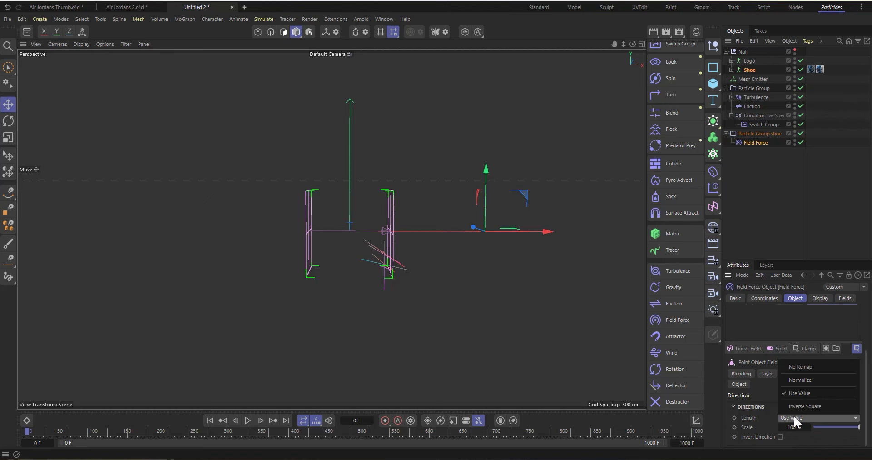
click(803, 380)
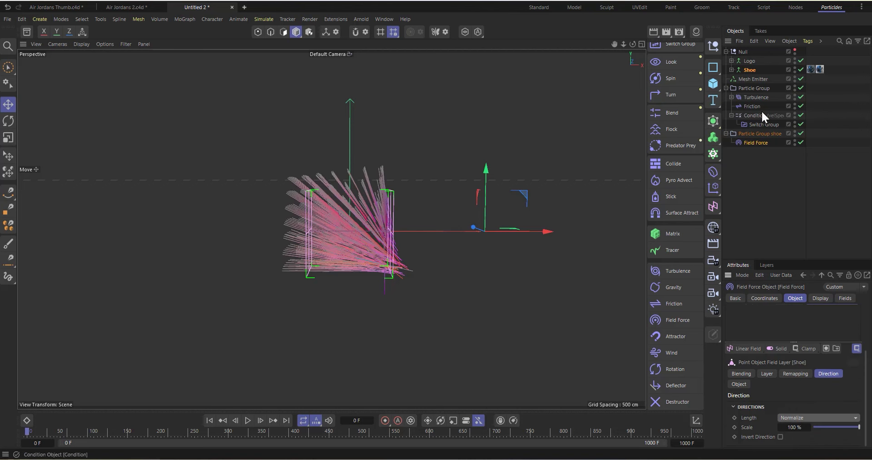
Step: Show the Null's logo and shoe in the viewport and move the Field Force over the shoe
click(754, 143)
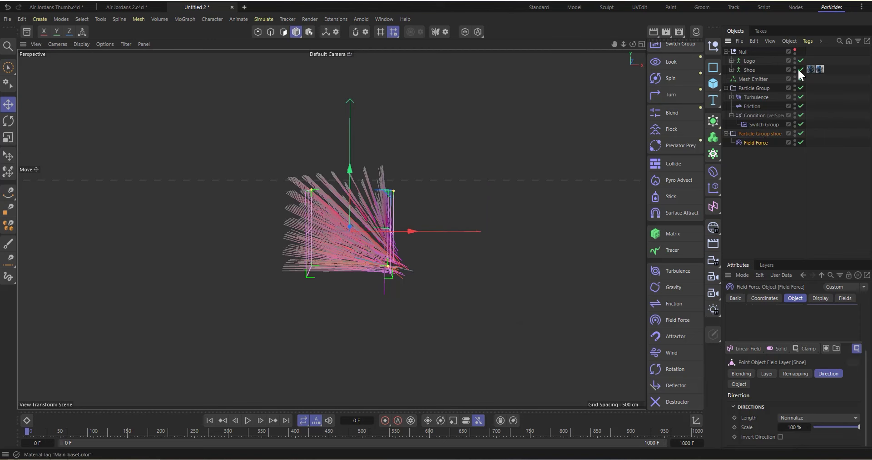
click(795, 49)
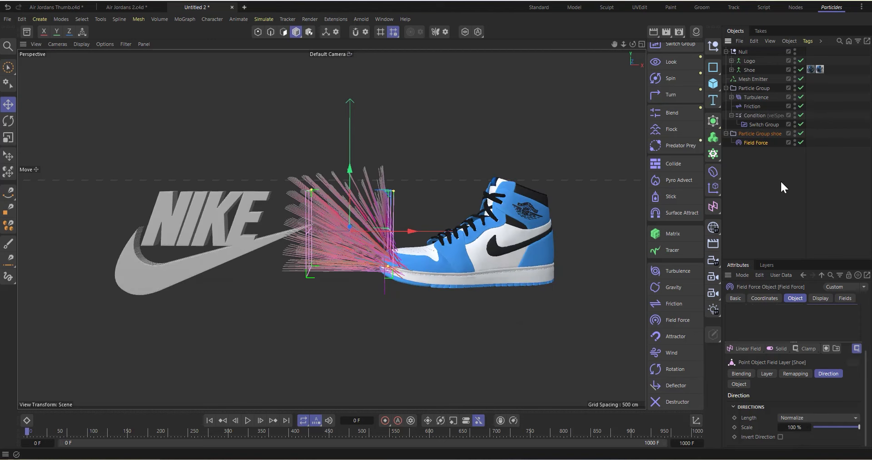
drag(406, 233, 541, 241)
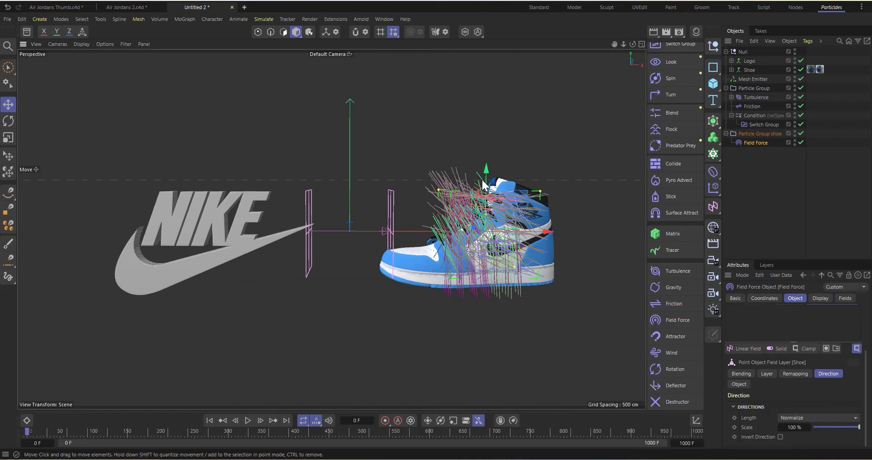
drag(485, 172, 486, 177)
drag(537, 236, 541, 236)
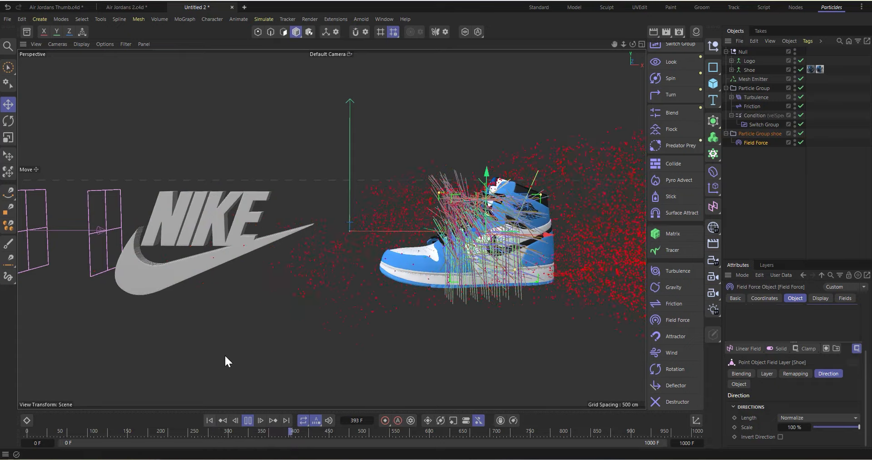
Step: Hide the Field Force's guides in the viewport and add a Friction object below it inside Particle Group shoe
double_click(795, 140)
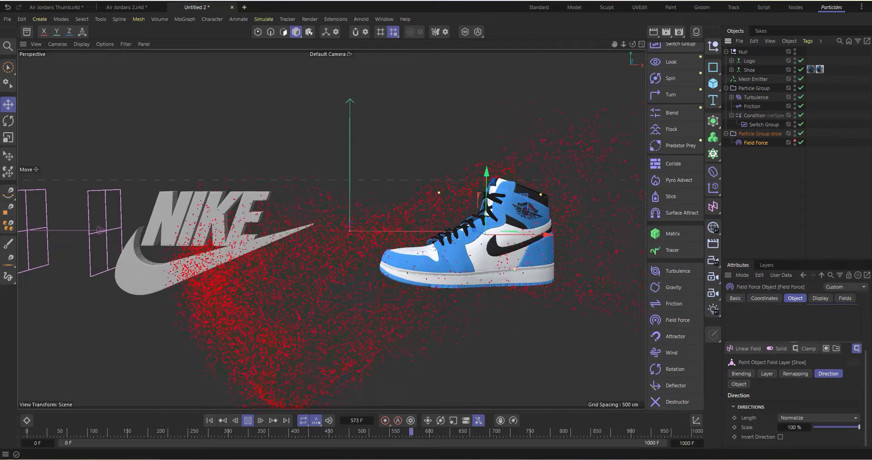
click(248, 420)
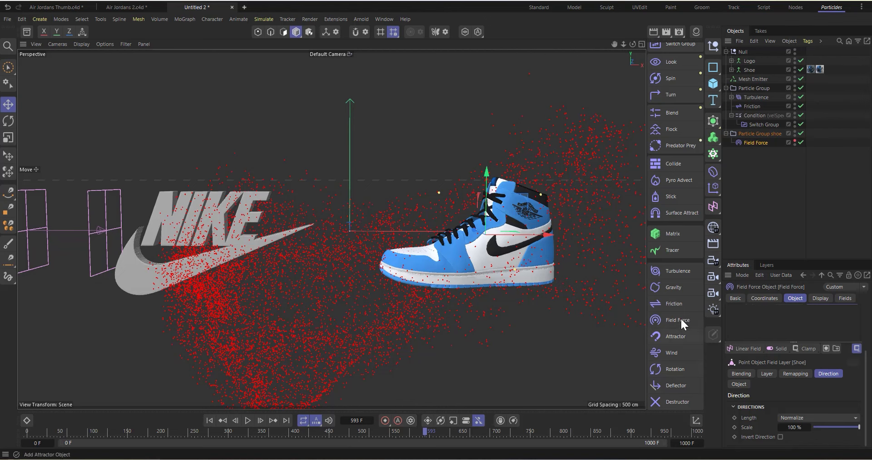
click(678, 302)
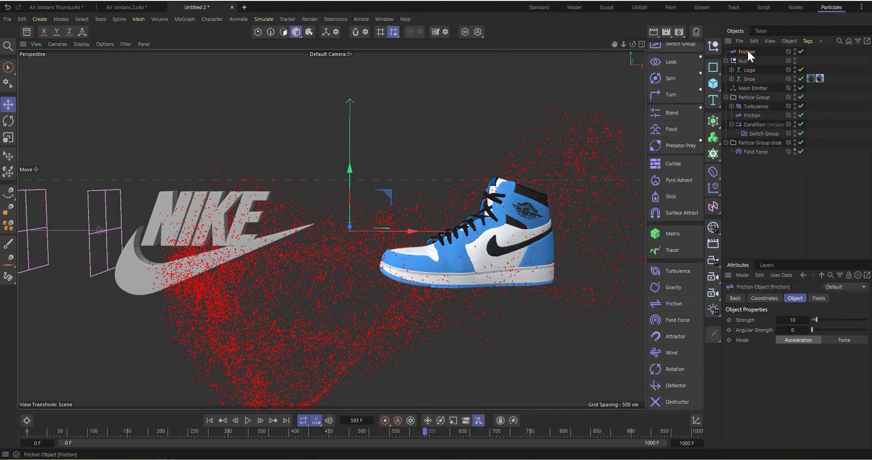
drag(748, 51, 758, 157)
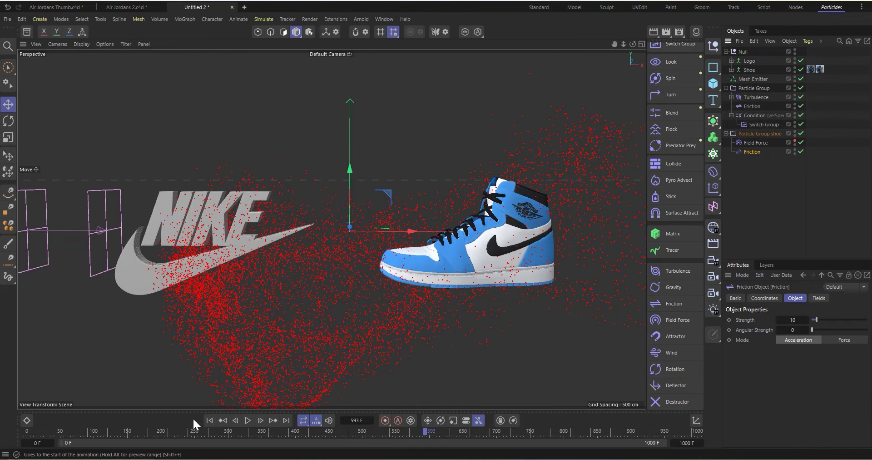
Step: Replay the simulation from frame 0 with the Null hidden to examine how the particles travel towards the shoe
click(209, 420)
click(248, 421)
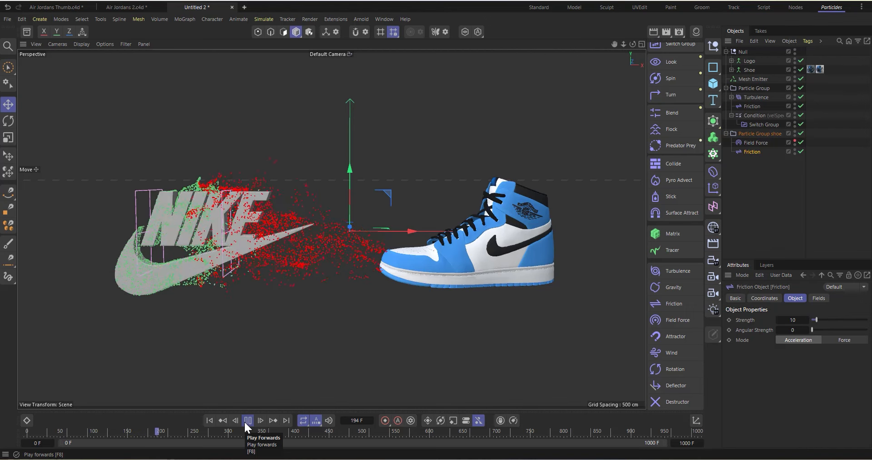
click(248, 420)
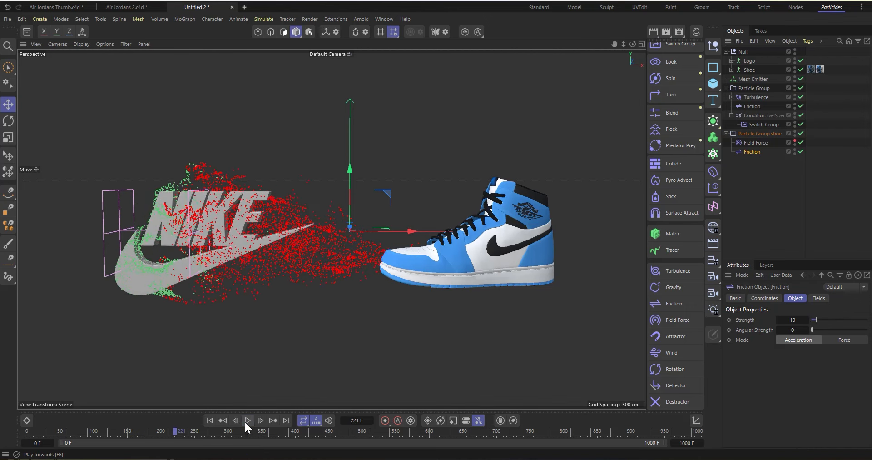
click(794, 49)
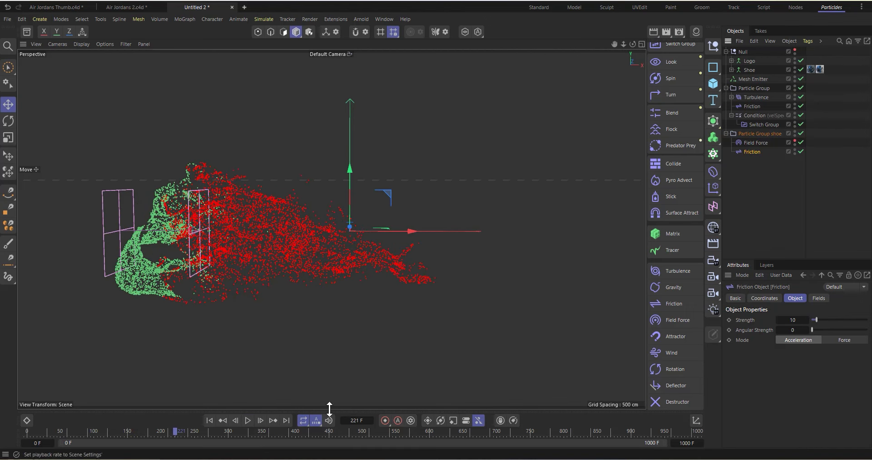
click(248, 420)
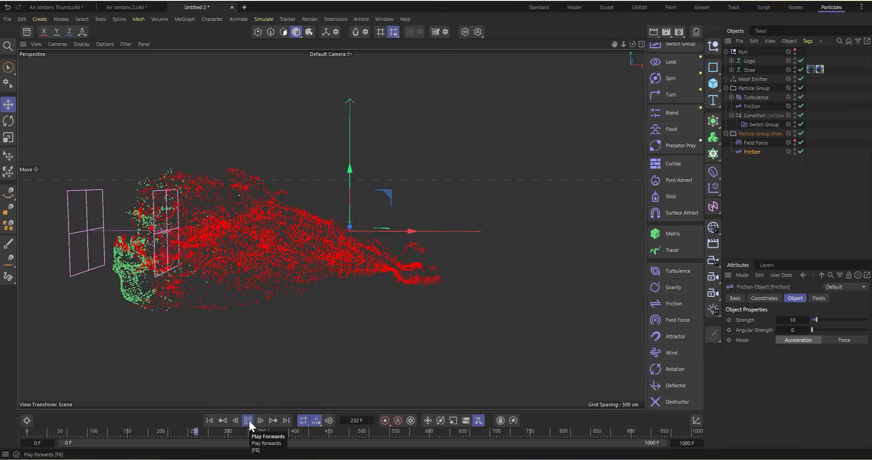
click(248, 420)
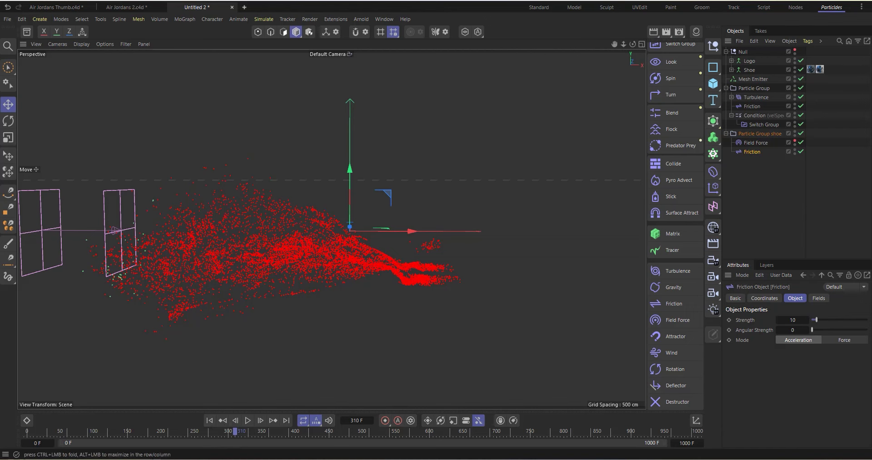
click(209, 421)
click(247, 420)
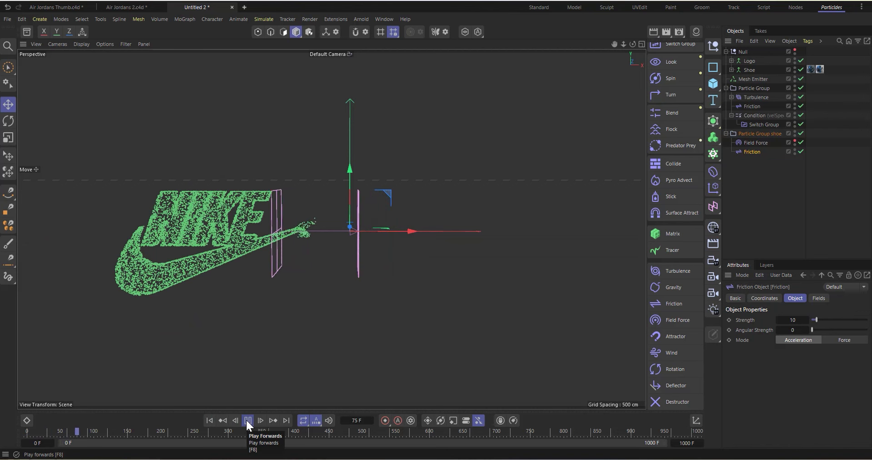
click(247, 420)
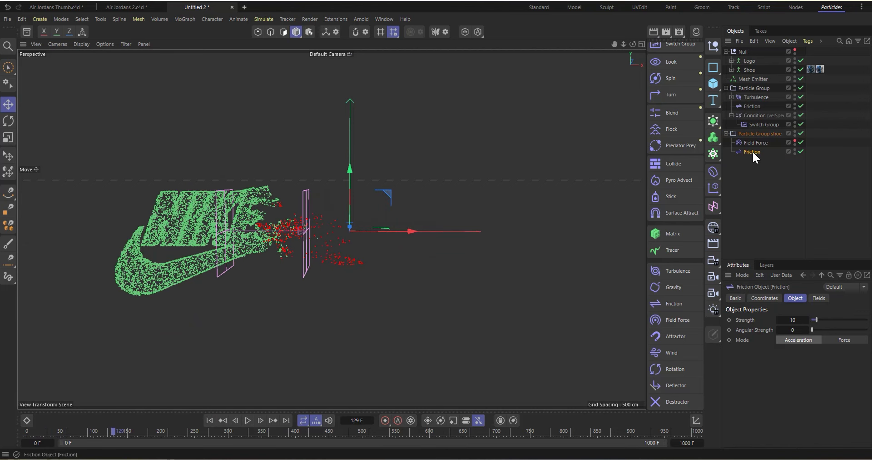
Step: Add a Linear Field to the Friction in Particle Group shoe and place it at the shoe's toe with a length of about 40 cm
click(820, 298)
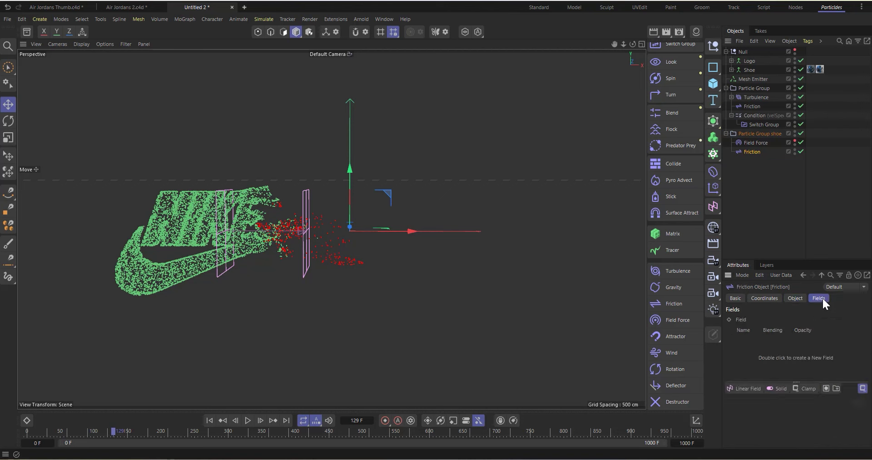
click(746, 388)
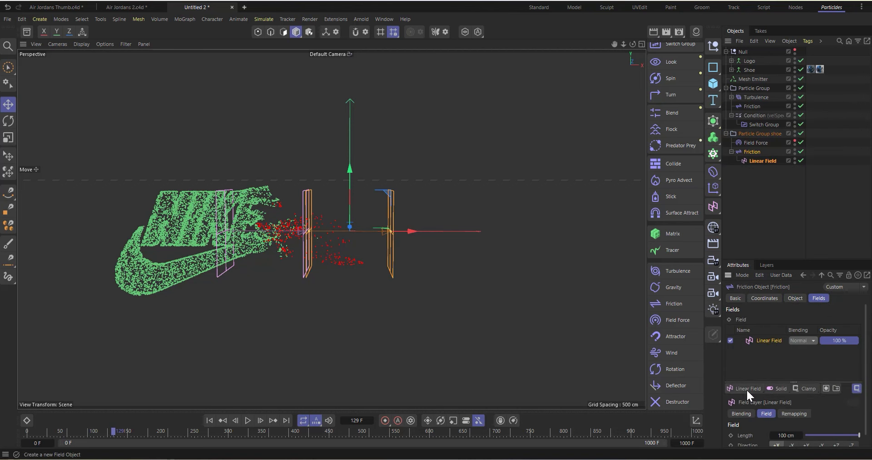
mouse_move(390, 229)
mouse_down()
mouse_move(365, 232)
mouse_move(428, 237)
mouse_up()
Step: Show the Null again and hide the guides of the Friction and Turbulence Linear Fields, with the animation back at frame 0
click(795, 49)
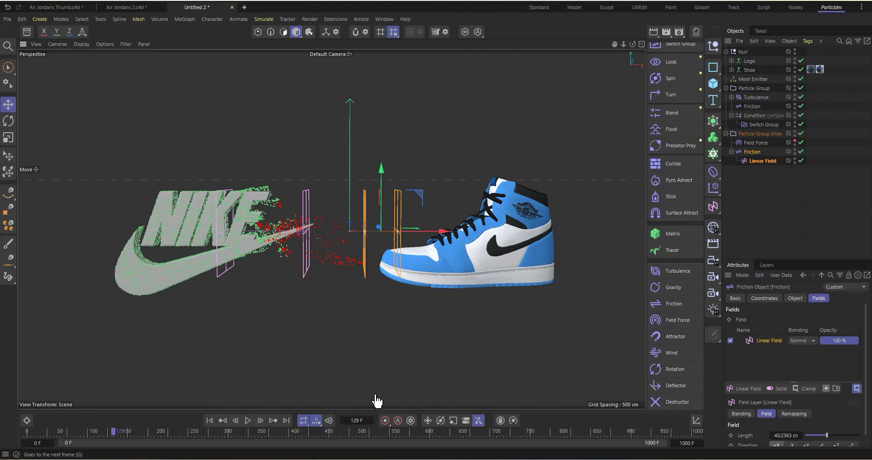
double_click(794, 159)
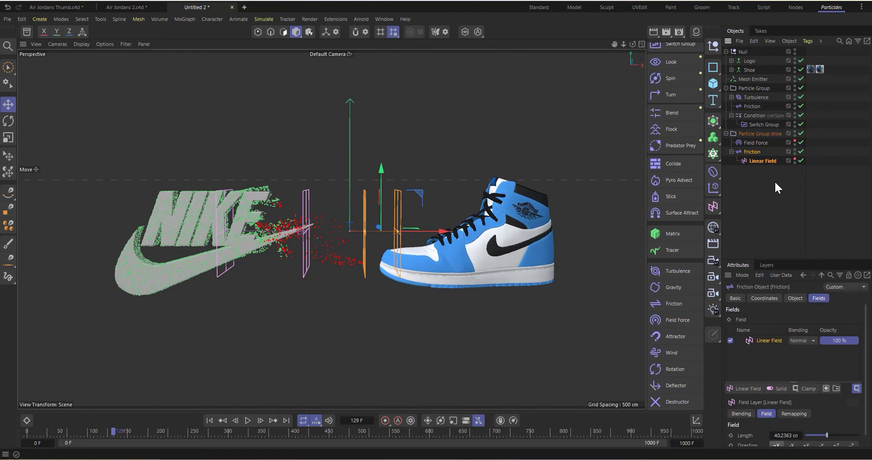
click(209, 420)
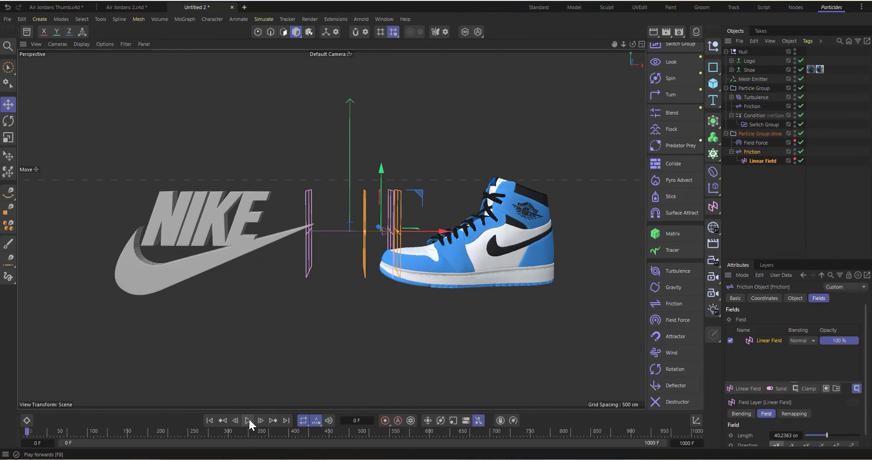
click(732, 98)
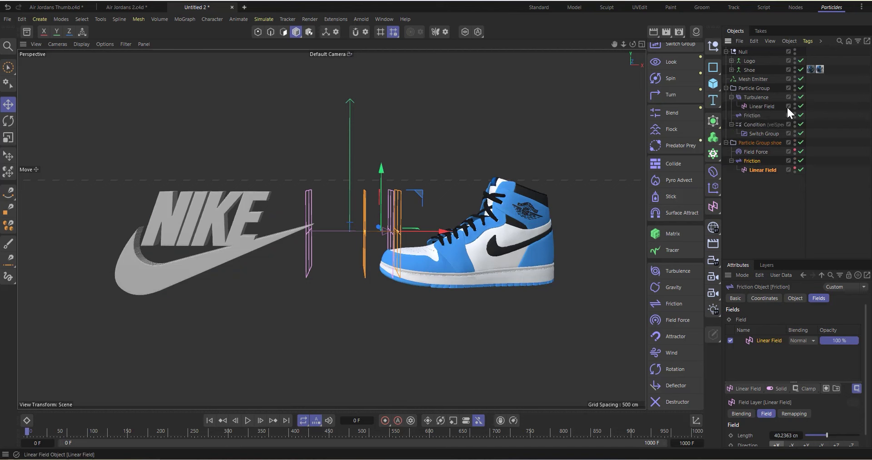
double_click(795, 104)
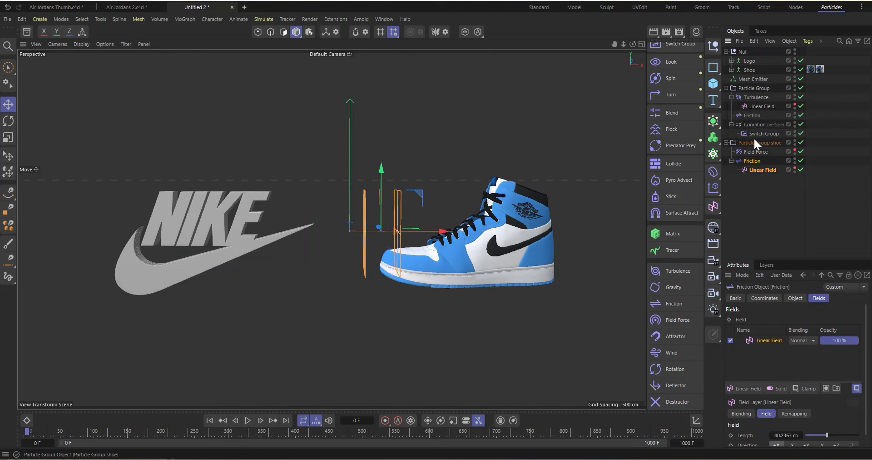
click(814, 152)
Step: Play the animation, hide the Null in the viewport, and replay the particles from frame 0
click(248, 421)
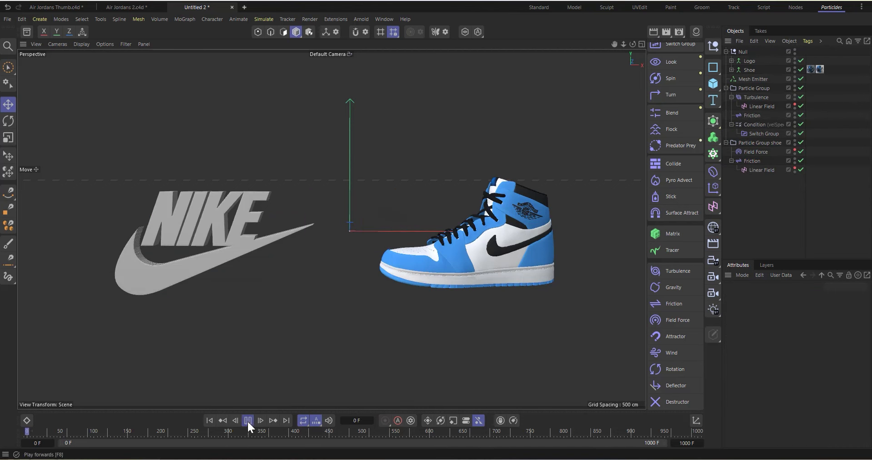
click(795, 51)
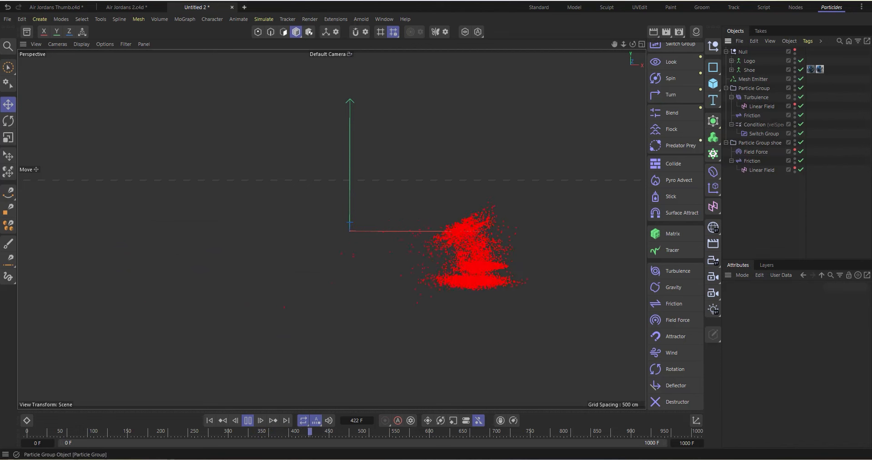
click(209, 420)
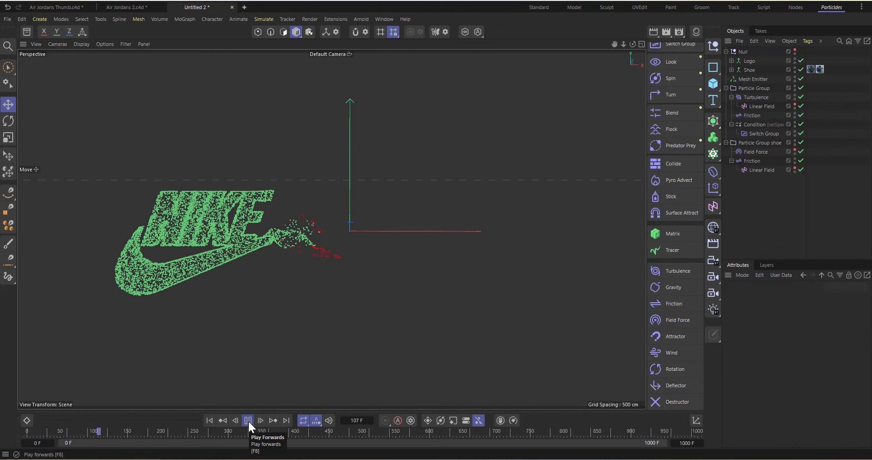
click(248, 420)
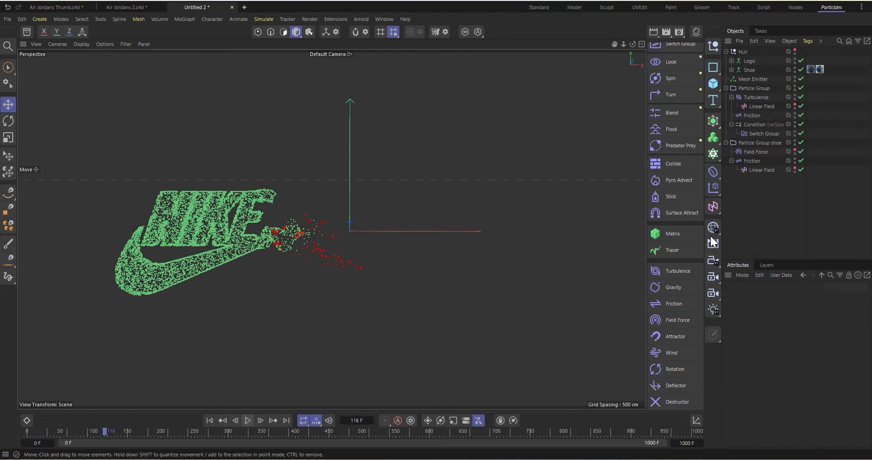
Step: Set the Condition's velocity speed value to 90 cm and replay the simulation from frame 0
click(756, 124)
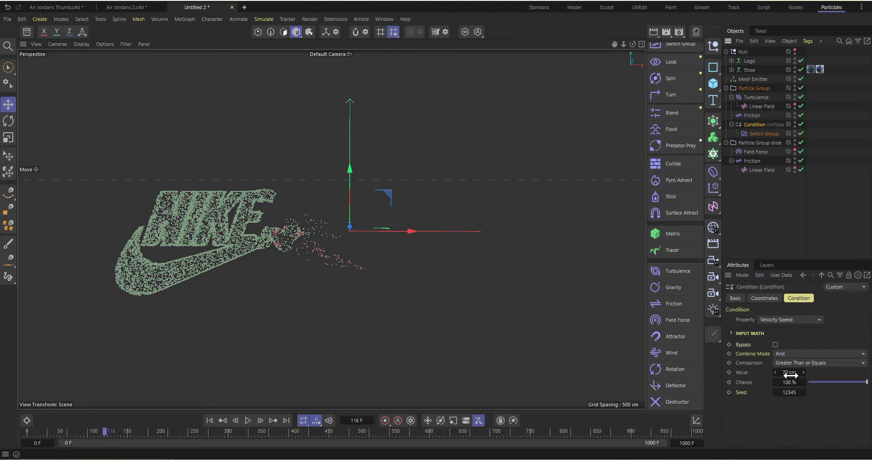
double_click(790, 372)
text(90)
key(Return)
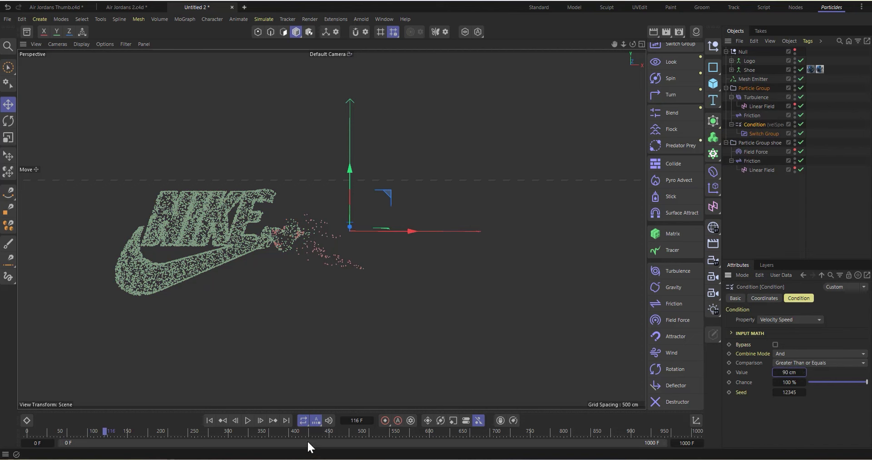
click(210, 420)
click(249, 420)
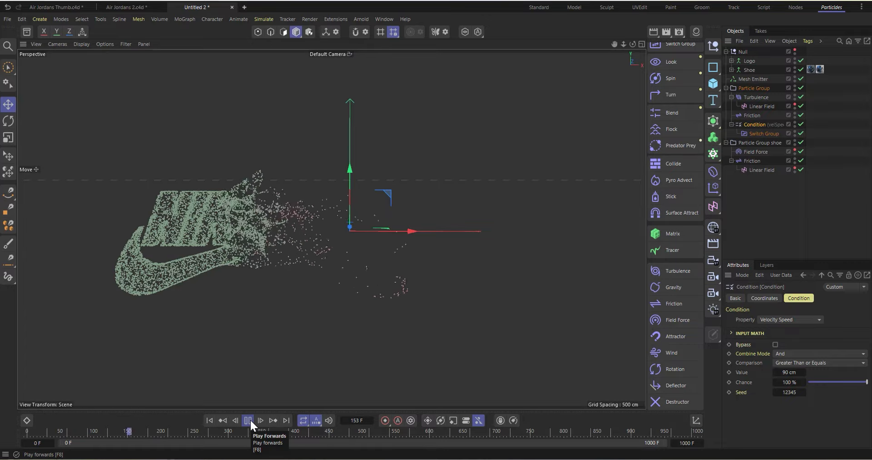
Step: Set the Condition's velocity speed value to 80 cm, replay the simulation from frame 0, and stop it at frame 319
click(752, 244)
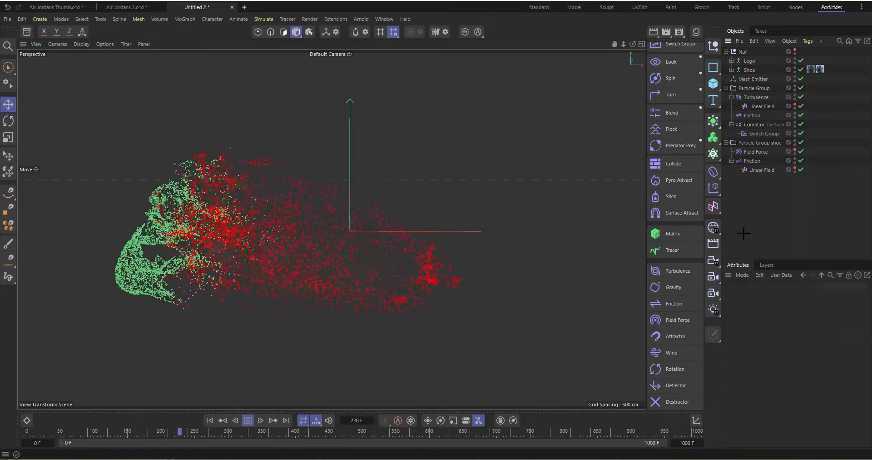
click(755, 124)
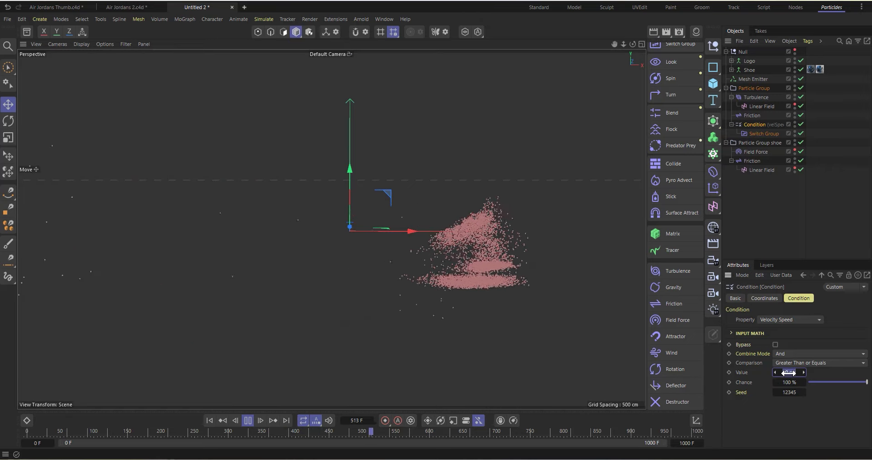
text(75)
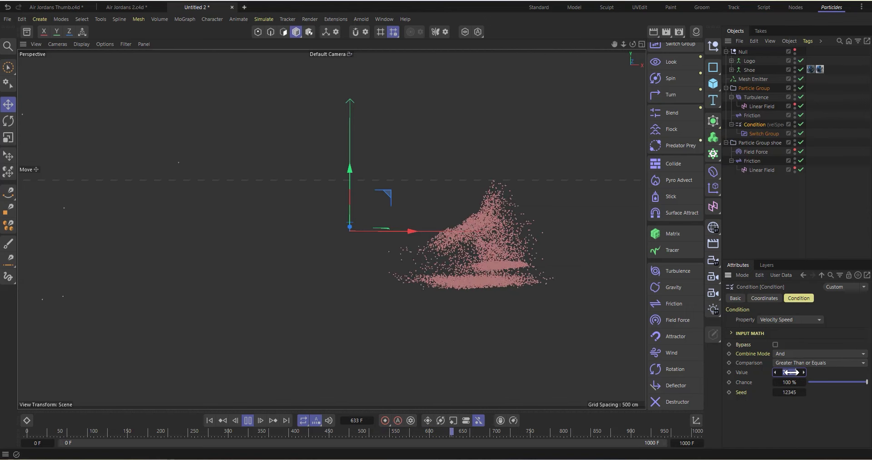
text(80)
key(Return)
click(210, 420)
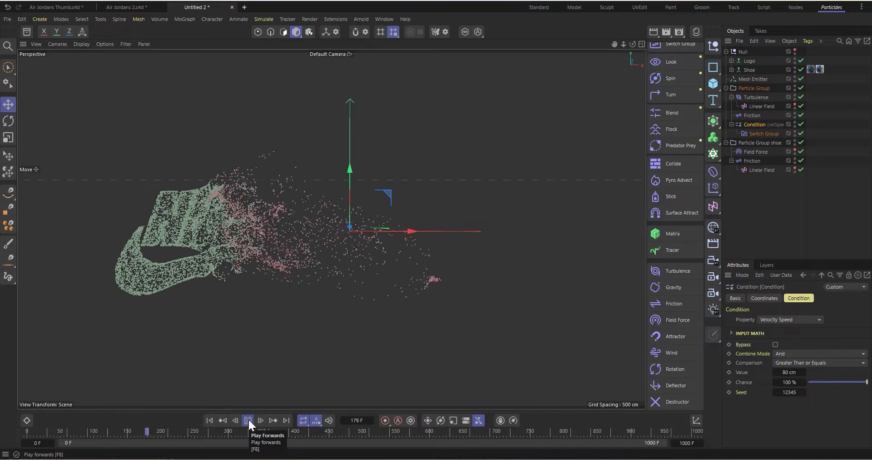
click(786, 191)
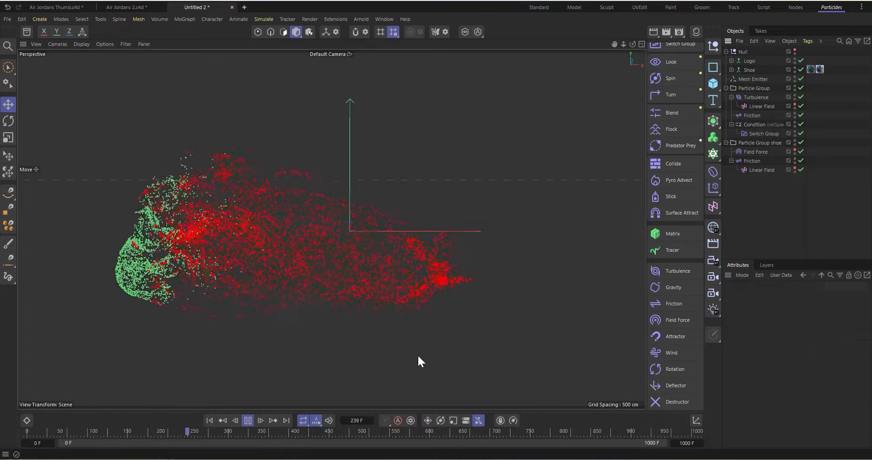
click(249, 421)
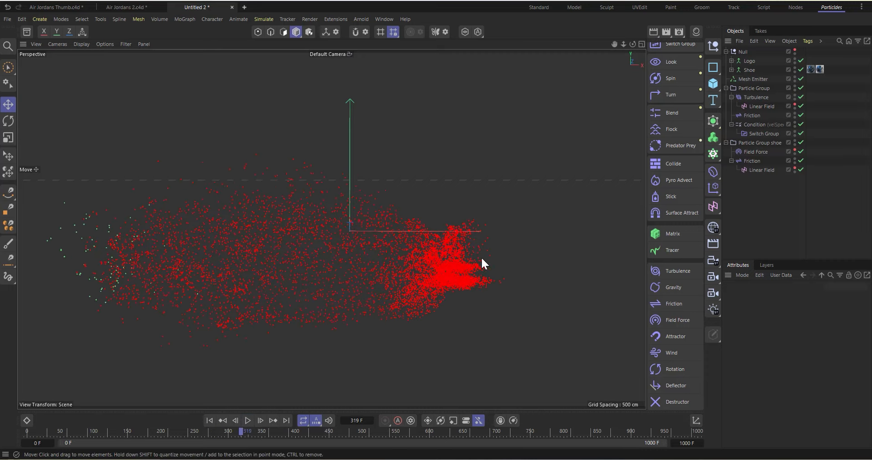
Step: Add a Surface Attract modifier and place it inside Particle Group shoe, below the Friction
click(732, 161)
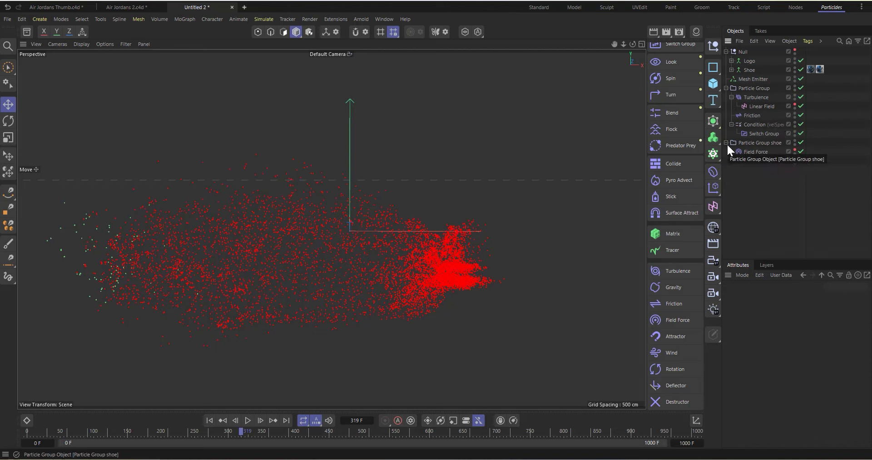
scroll(677, 277, up, 3)
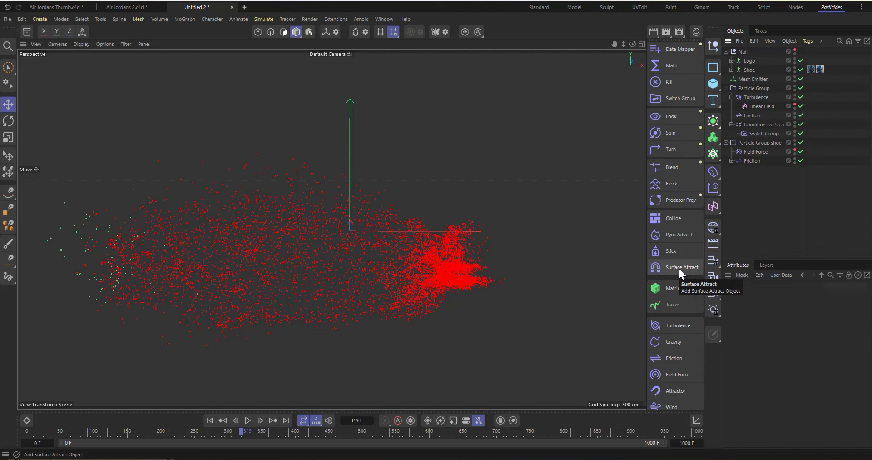
click(680, 266)
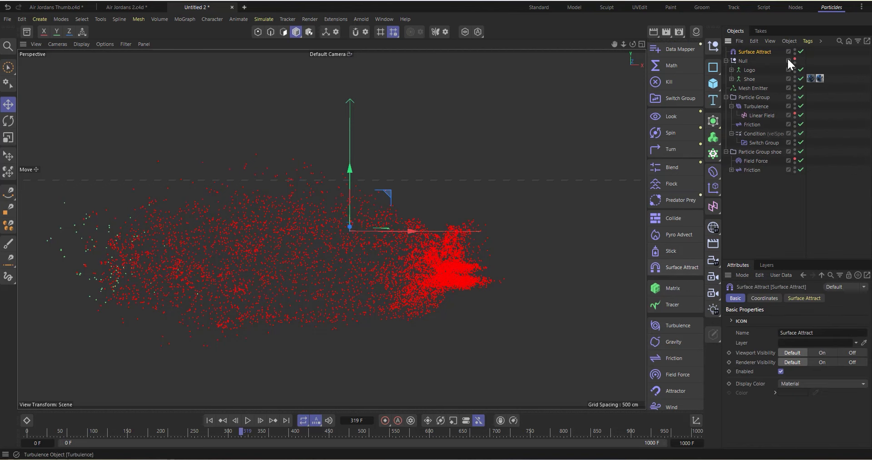
drag(760, 51, 768, 177)
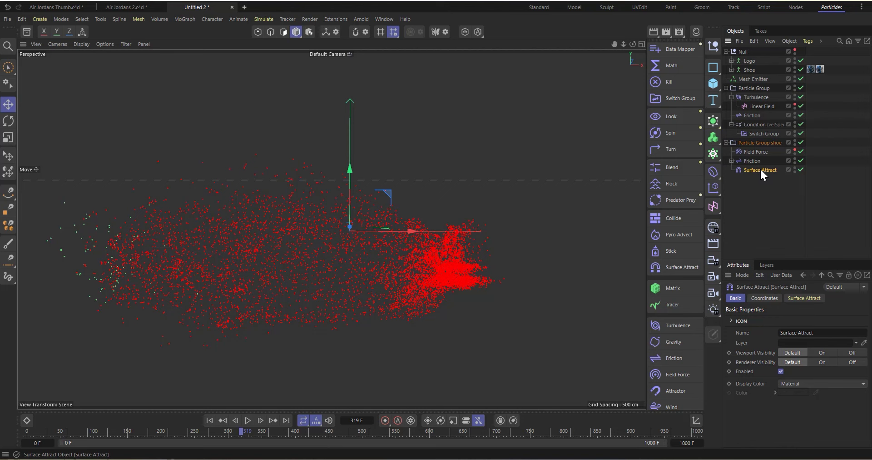
Step: Add a Collider simulation tag to the Shoe object
click(750, 70)
right_click(748, 70)
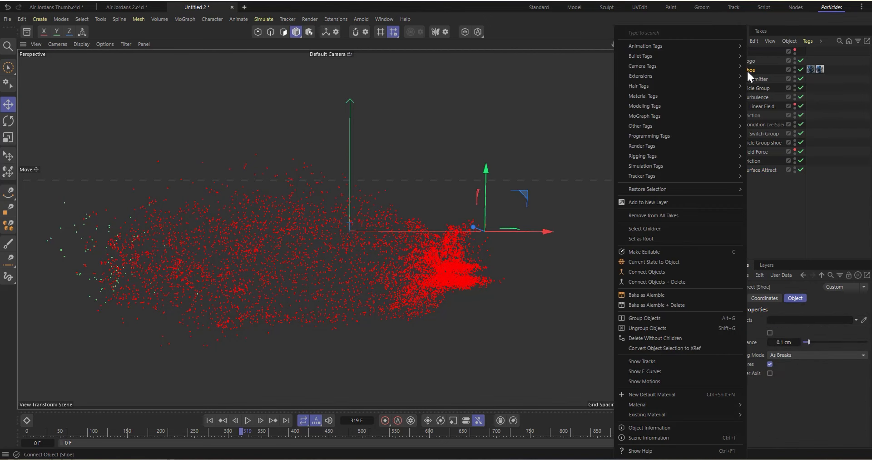
mouse_move(672, 165)
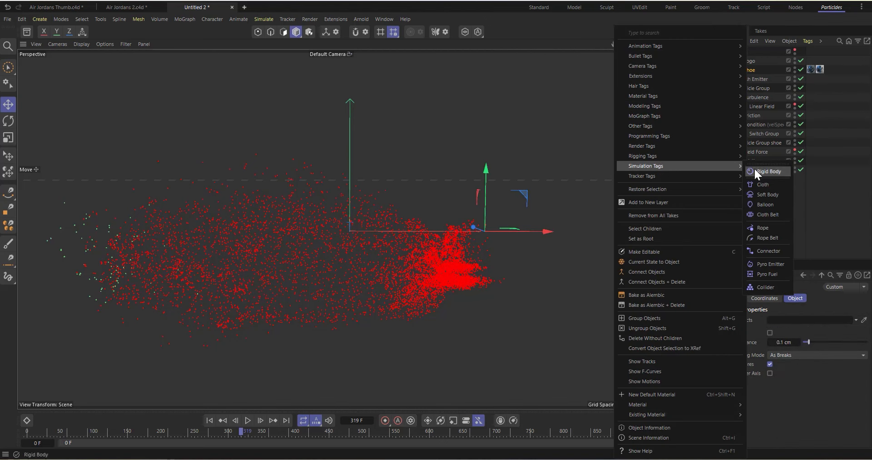
click(761, 287)
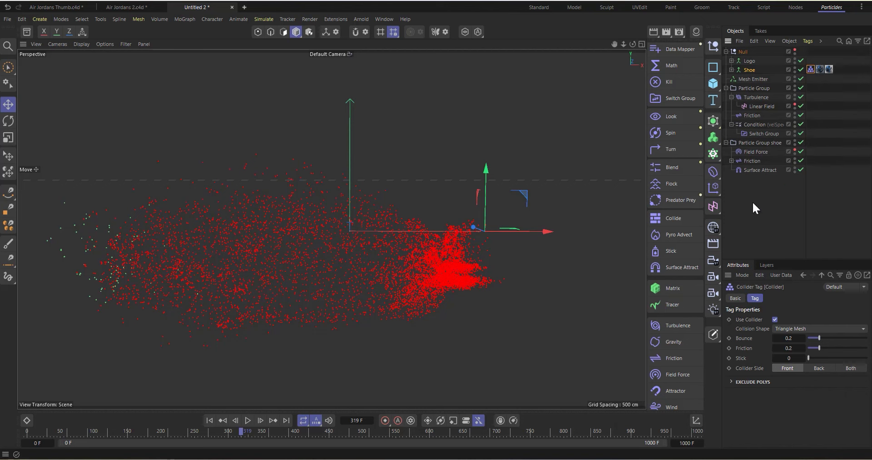
Step: Set the Surface Attract's radius to 2 cm and strength to 1000 %, and replay the simulation from frame 0
click(759, 169)
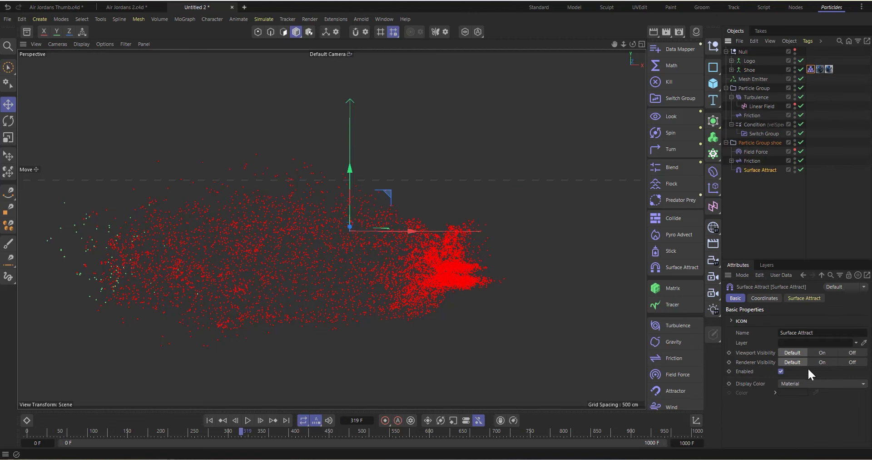
click(805, 299)
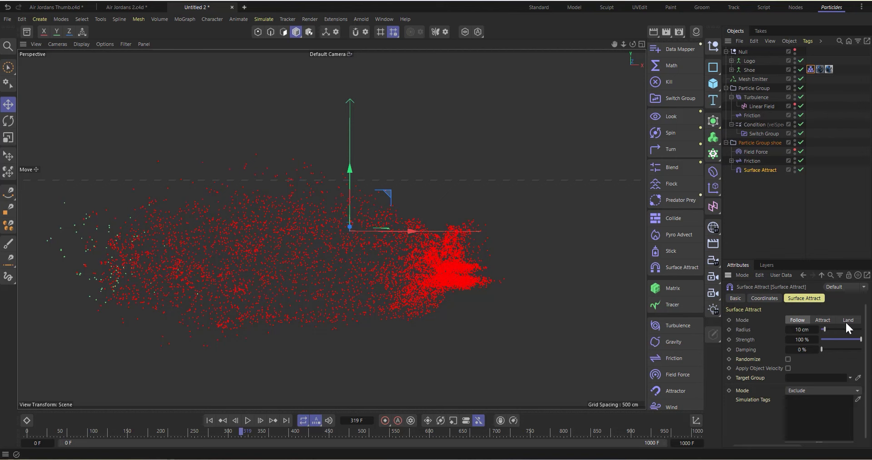
click(802, 330)
text(3)
key(Return)
click(801, 340)
text(0)
key(Return)
click(209, 421)
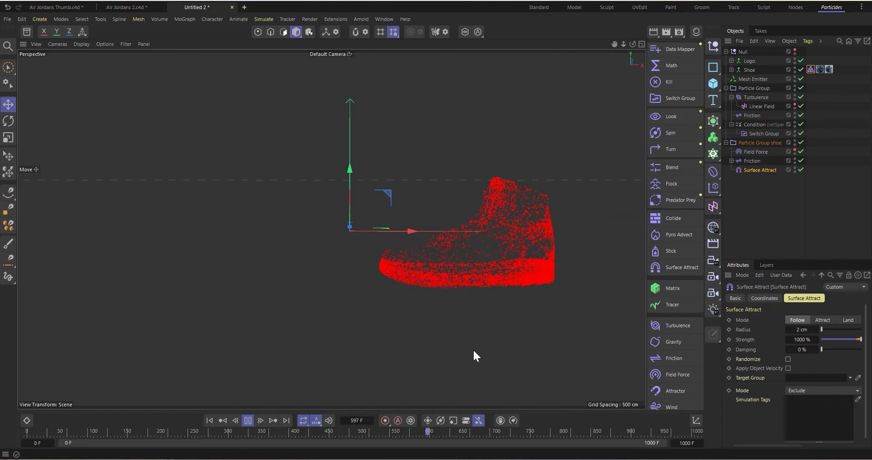
click(248, 420)
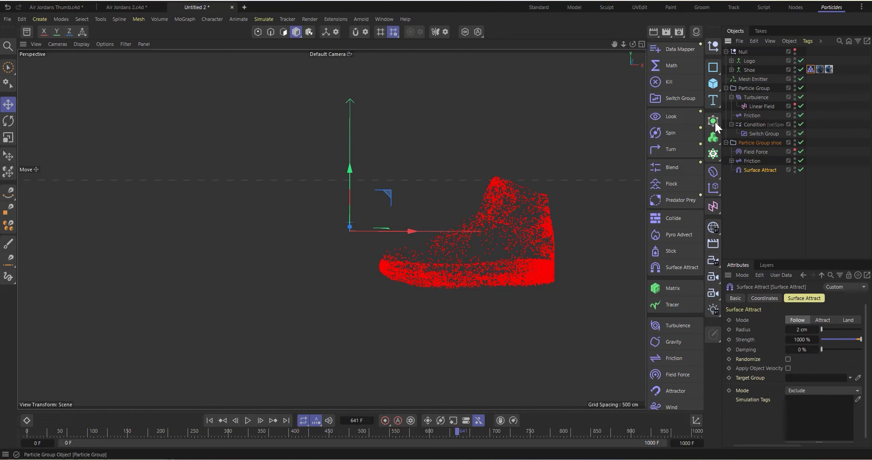
Step: Open the Mesh Emitter's emission settings, preview the particles briefly from frame 0, and return to the start
click(210, 420)
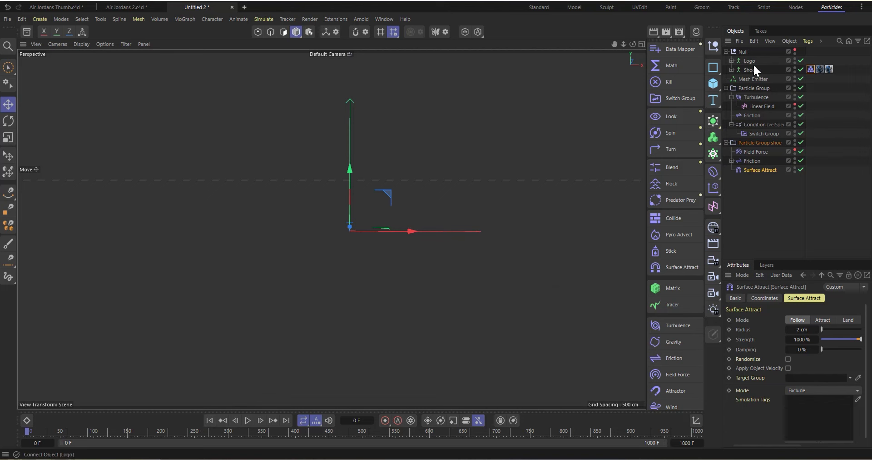
click(751, 79)
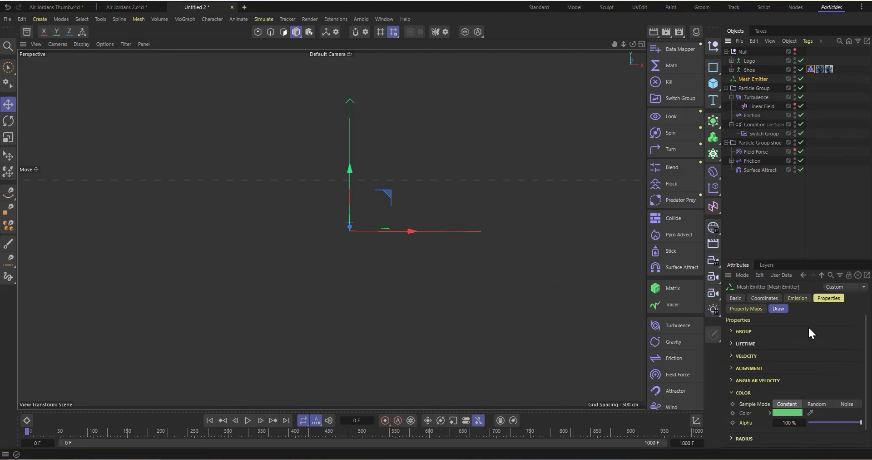
click(798, 299)
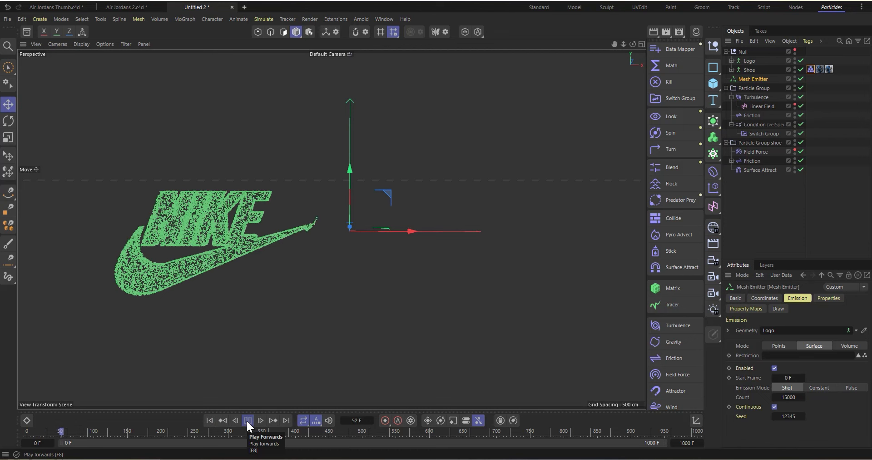
click(247, 420)
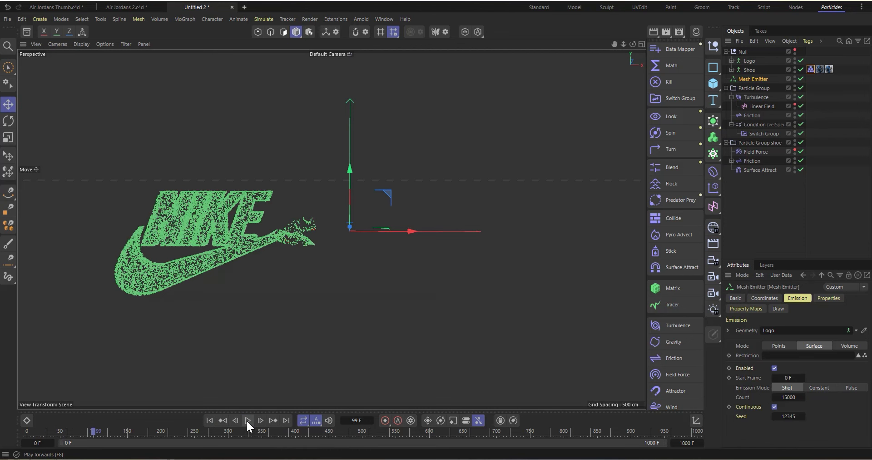
click(209, 420)
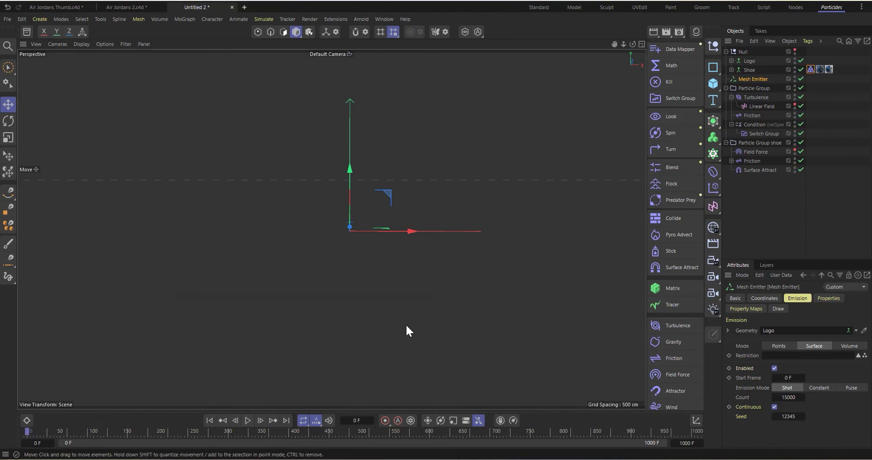
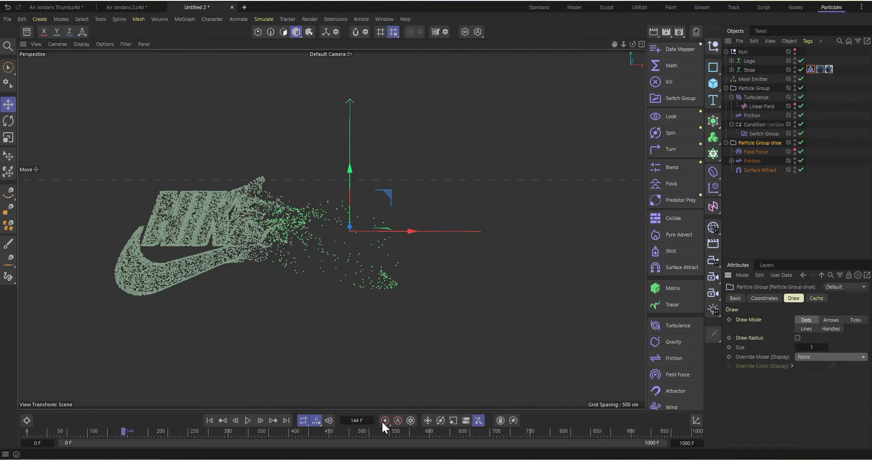
Step: Replay the particles from frame 0, stop at frame 111, and show the Null with the logo and shoe again
click(758, 200)
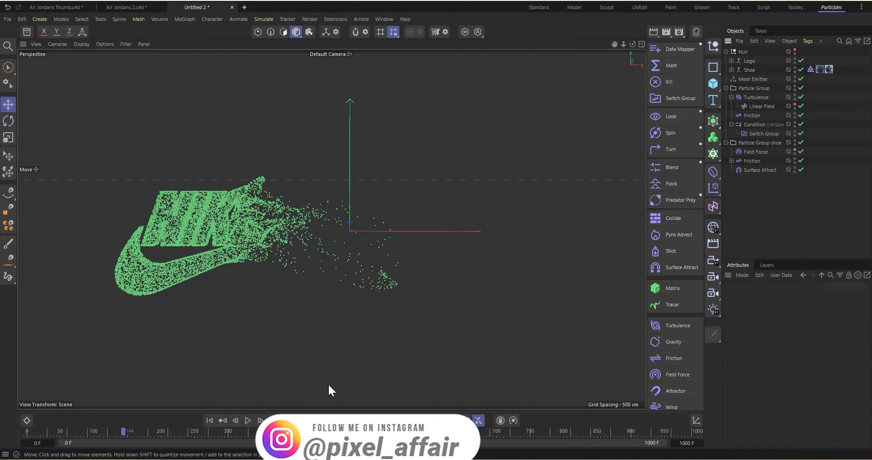
click(247, 419)
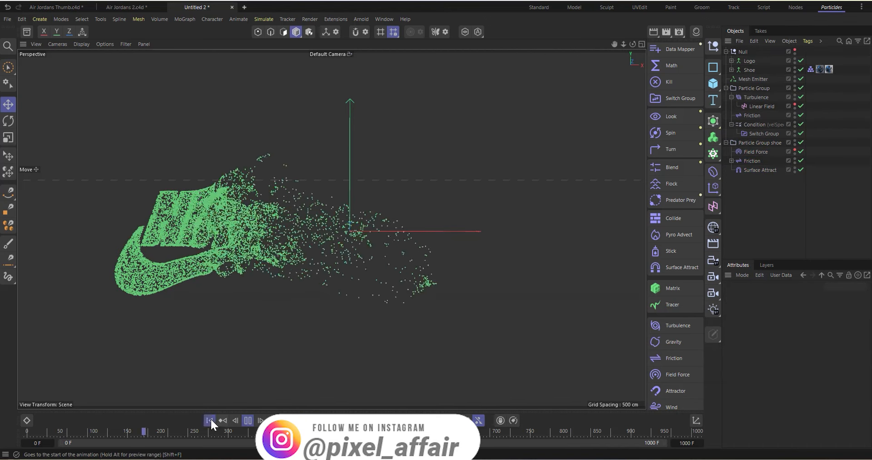
click(210, 420)
click(248, 420)
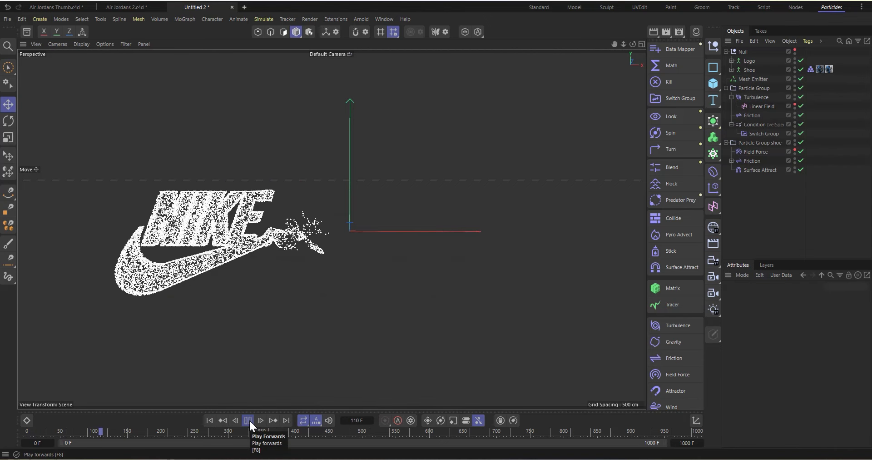
click(249, 419)
click(795, 51)
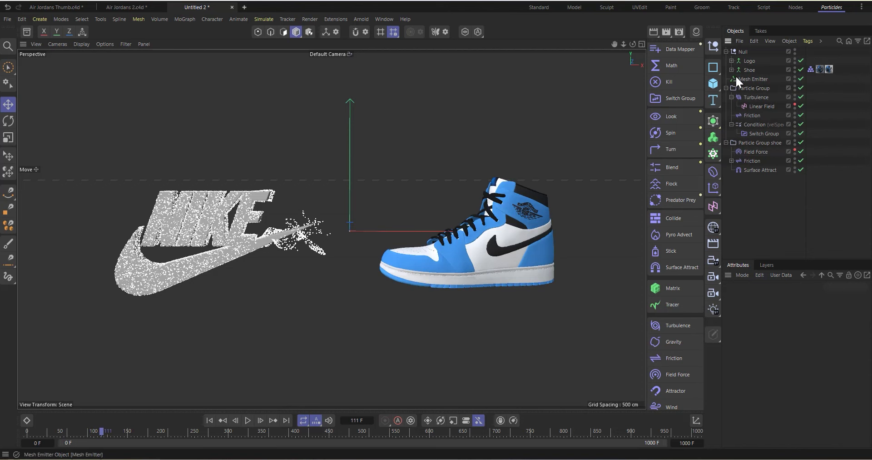
click(746, 70)
right_click(746, 70)
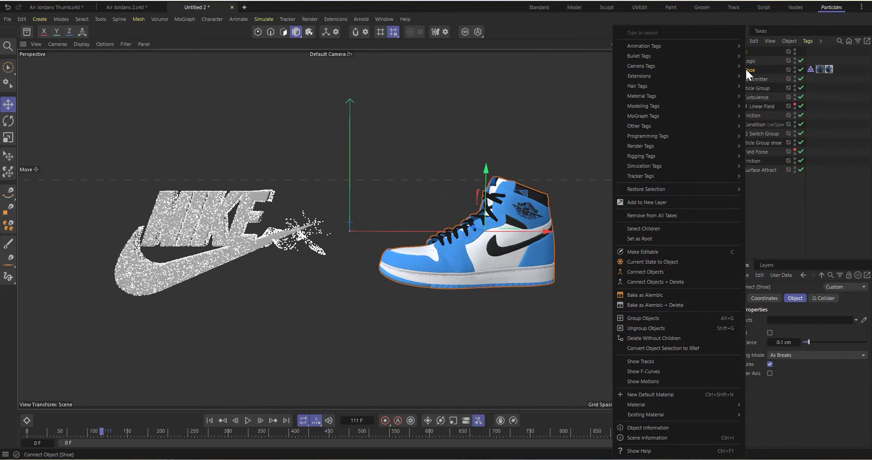
mouse_move(677, 128)
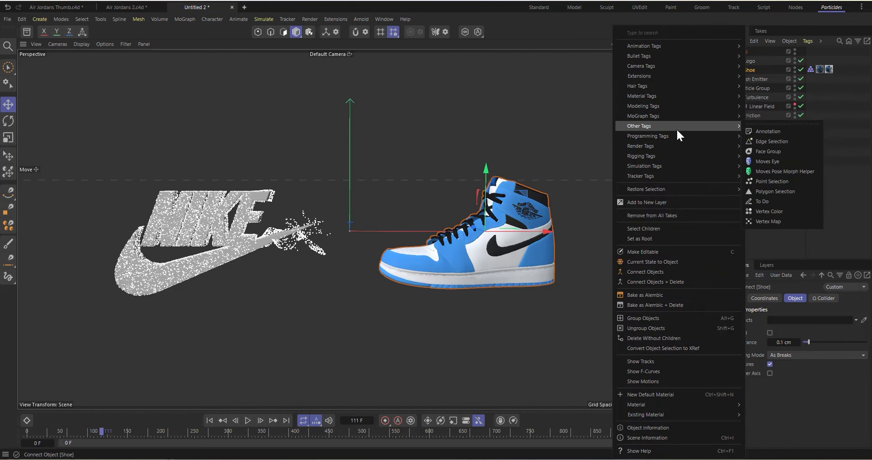
click(767, 221)
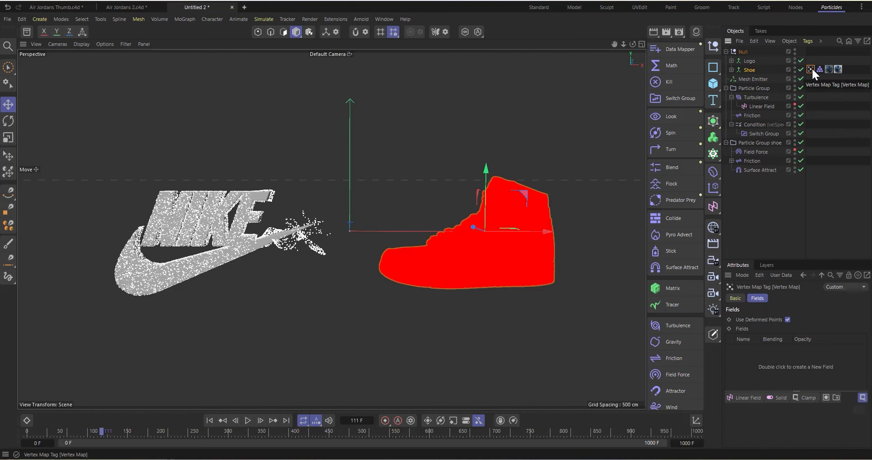
key(Delete)
Step: Add a Vertex Color tag to the Shoe object and create a Shader Field in its fields list
right_click(748, 69)
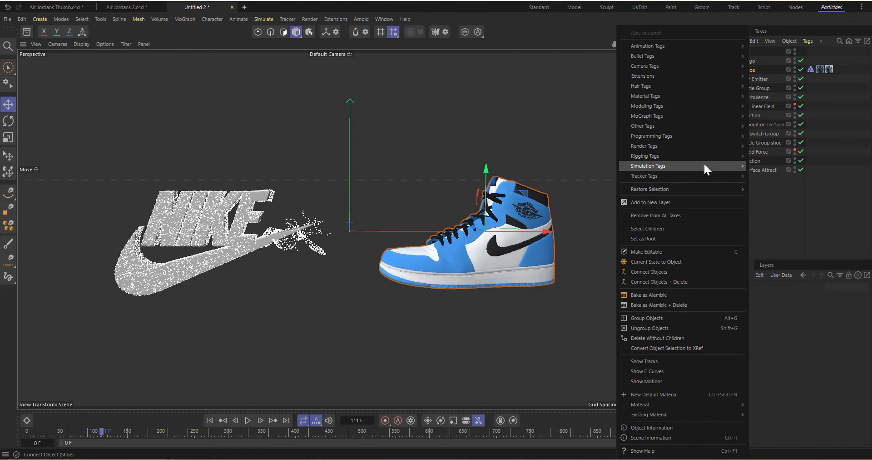
mouse_move(693, 124)
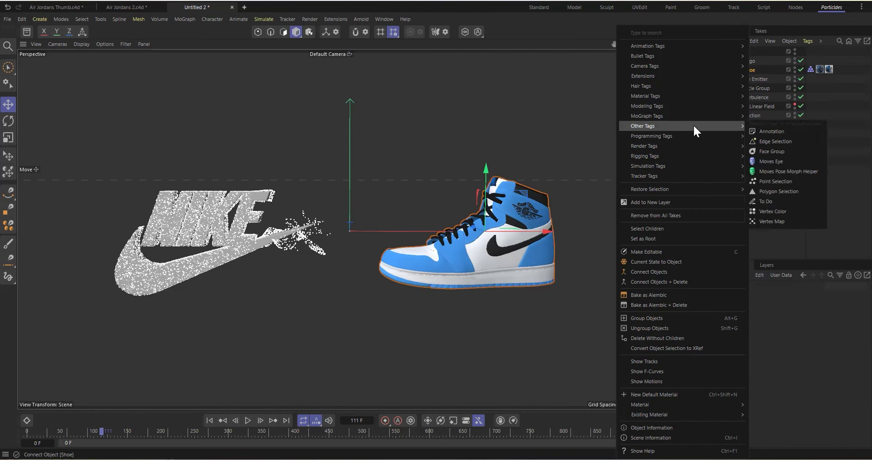
click(776, 210)
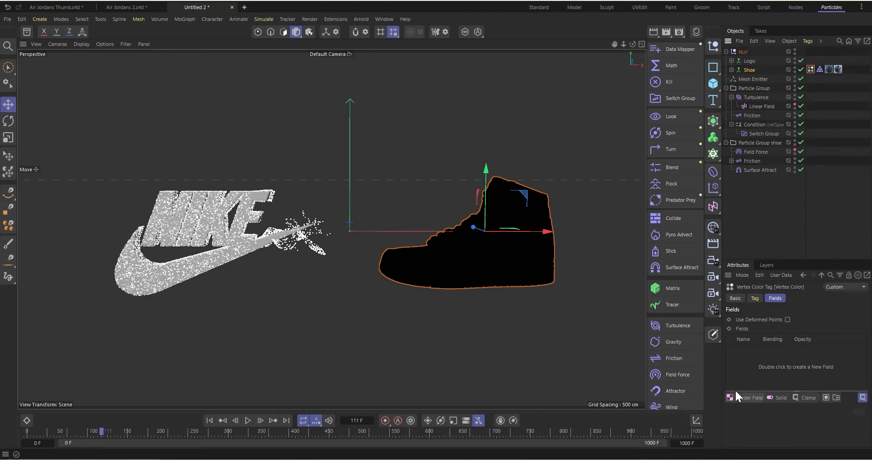
click(749, 397)
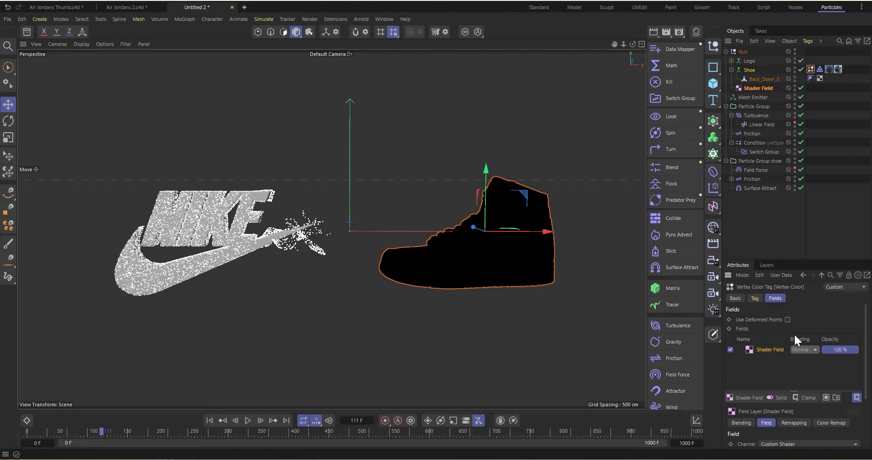
scroll(766, 379, down, 3)
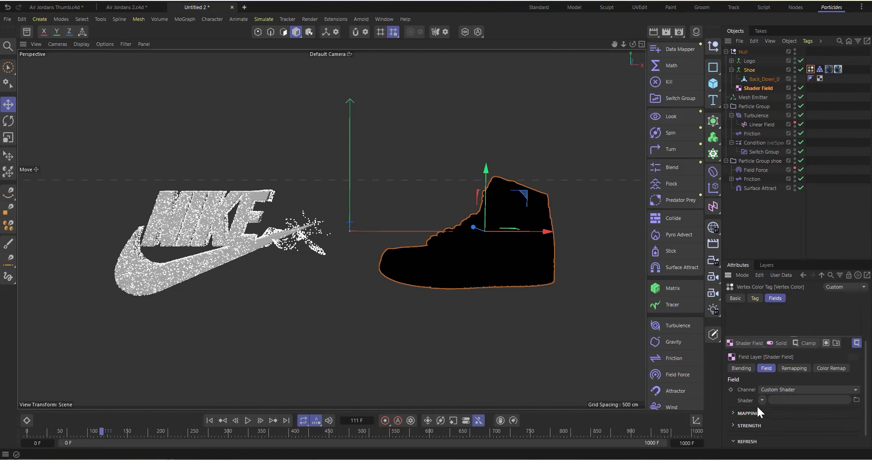
click(776, 389)
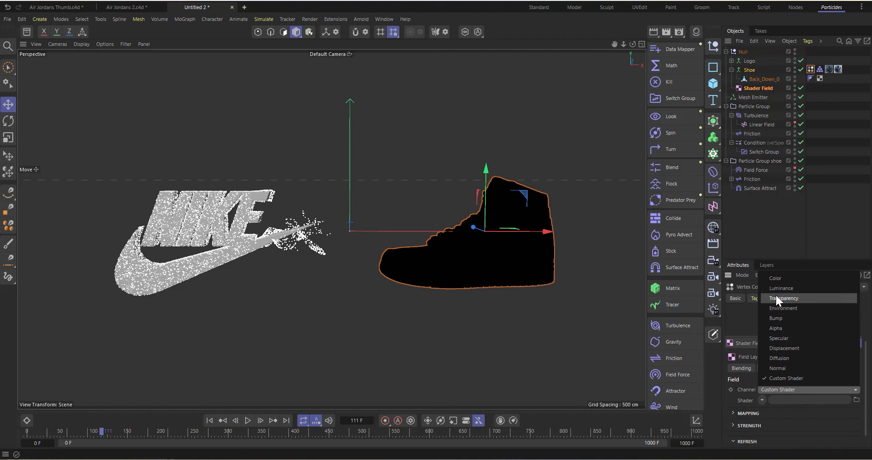
click(779, 278)
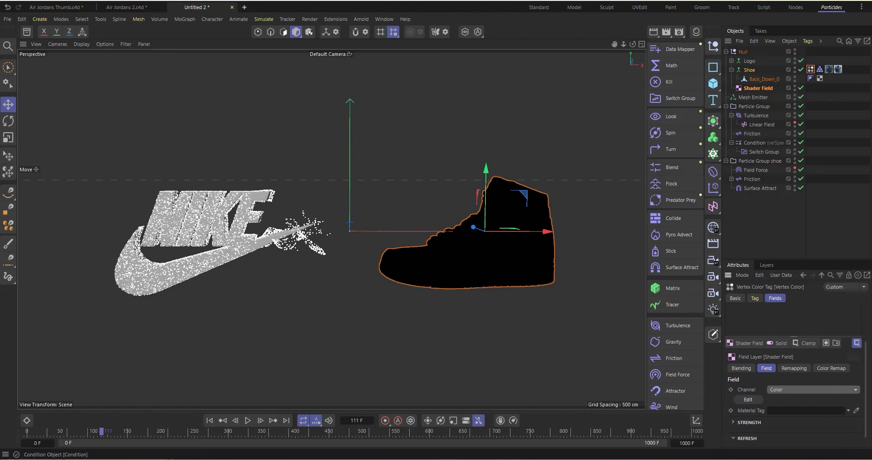
click(695, 31)
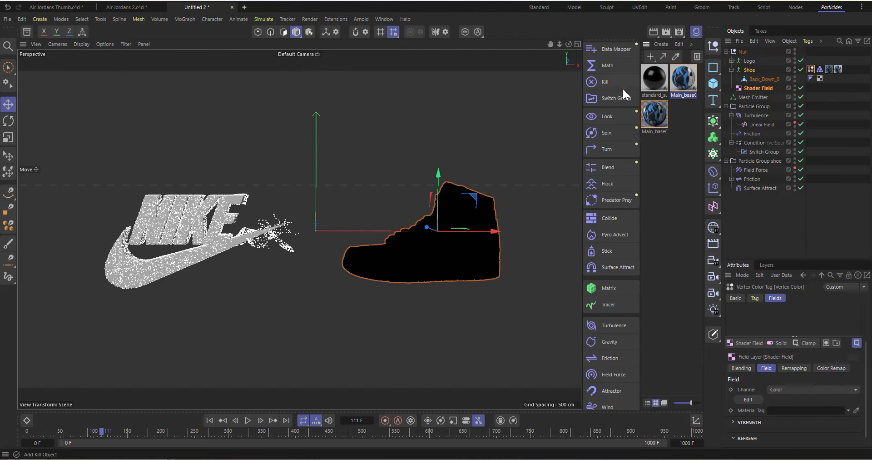
double_click(661, 113)
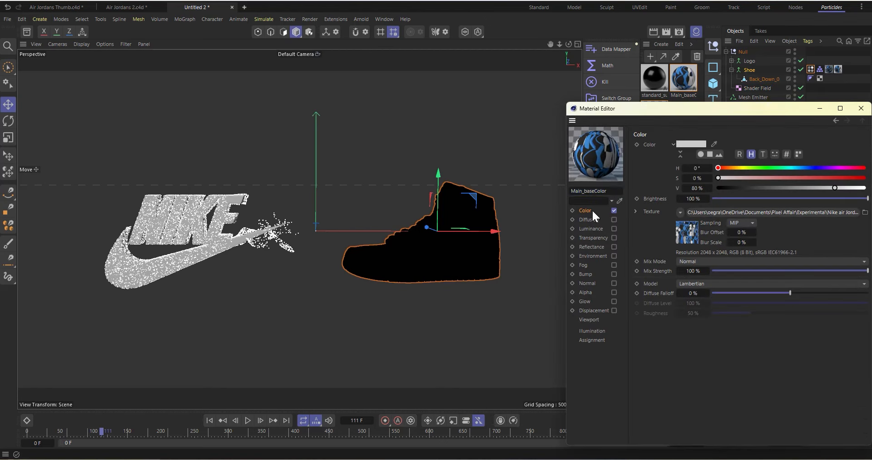
click(688, 235)
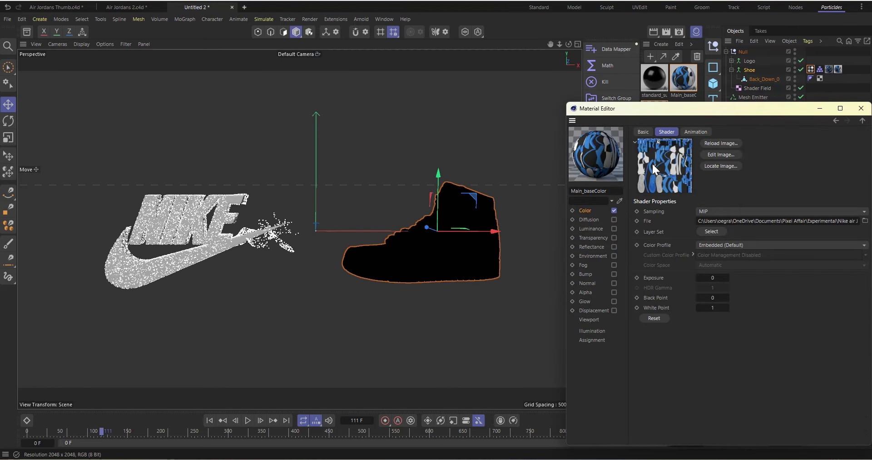
click(865, 110)
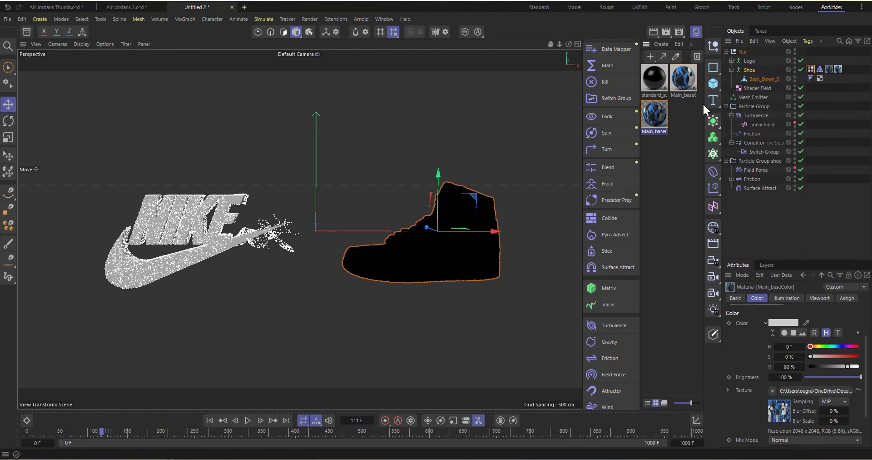
Step: Assign the Shoe's Main material tag as the Material Tag of the Shader Field in the Vertex Color tag
click(750, 69)
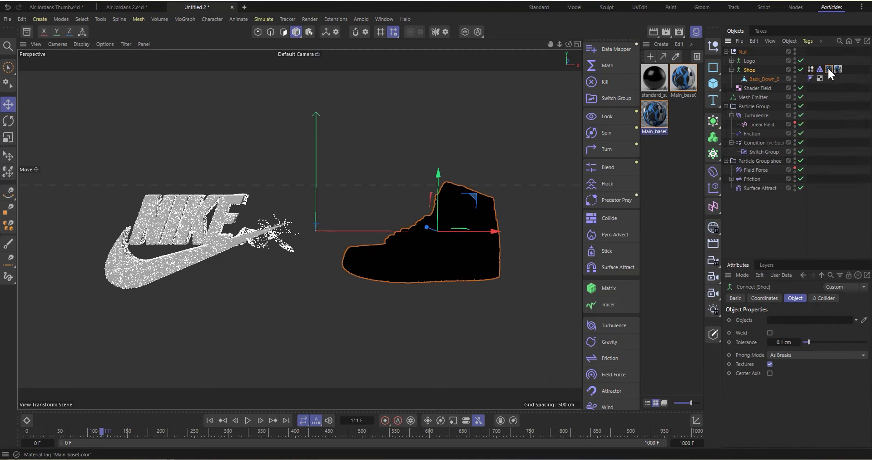
click(827, 68)
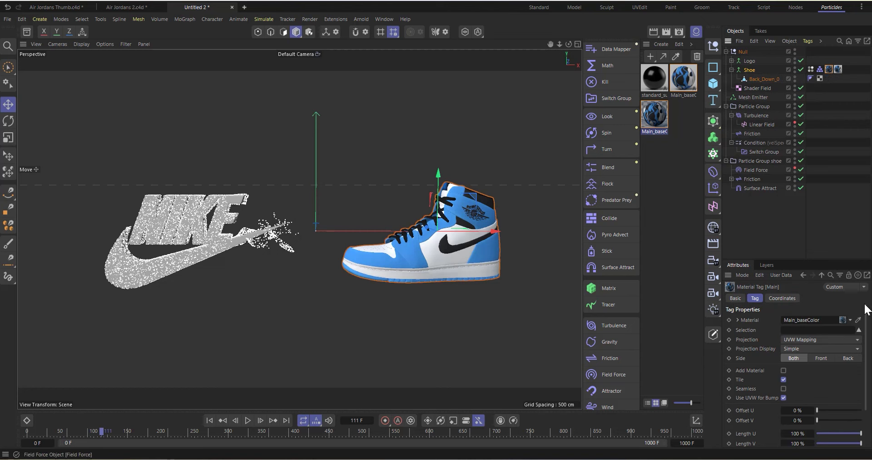
click(811, 69)
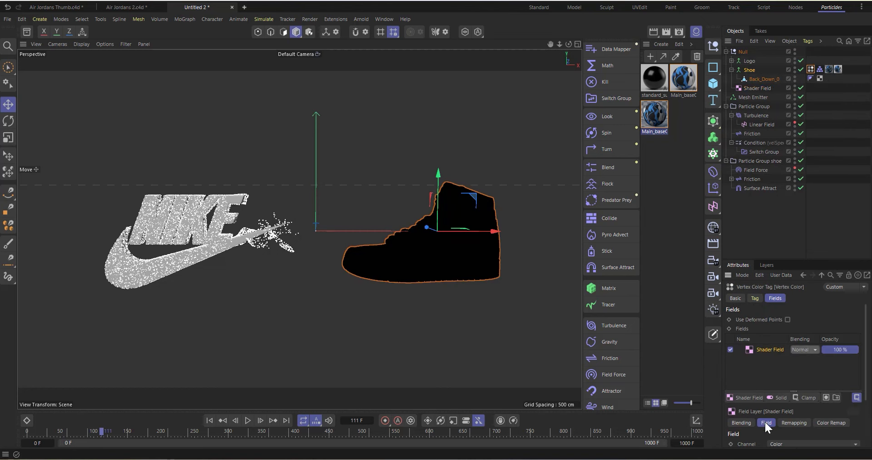
scroll(750, 441, down, 3)
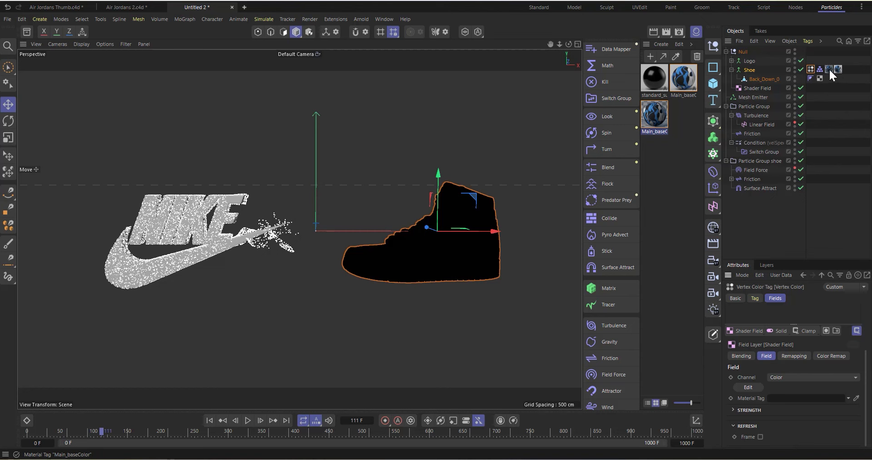
drag(828, 67, 834, 403)
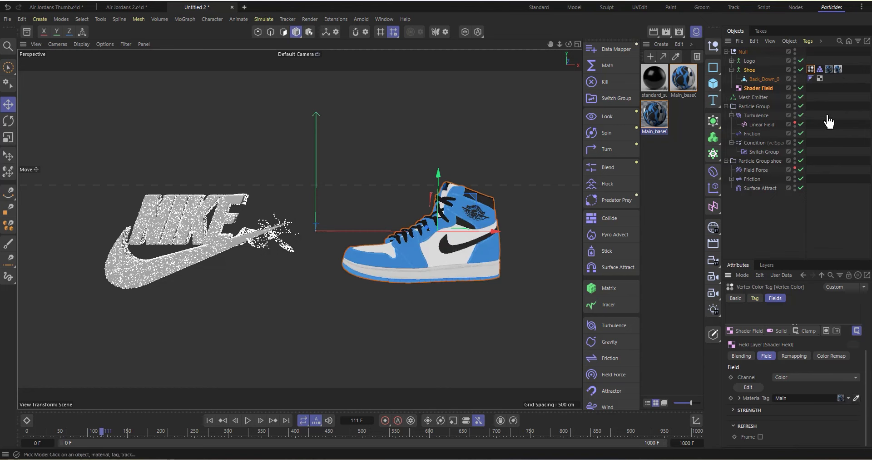
click(855, 397)
click(830, 69)
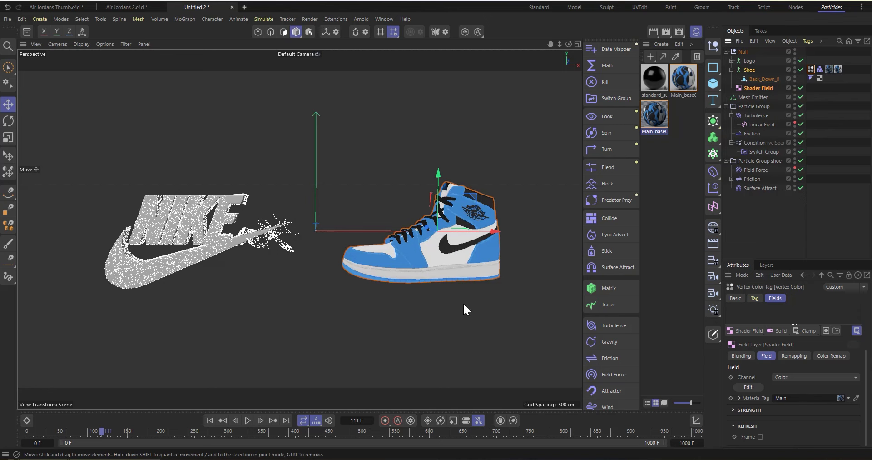
click(830, 67)
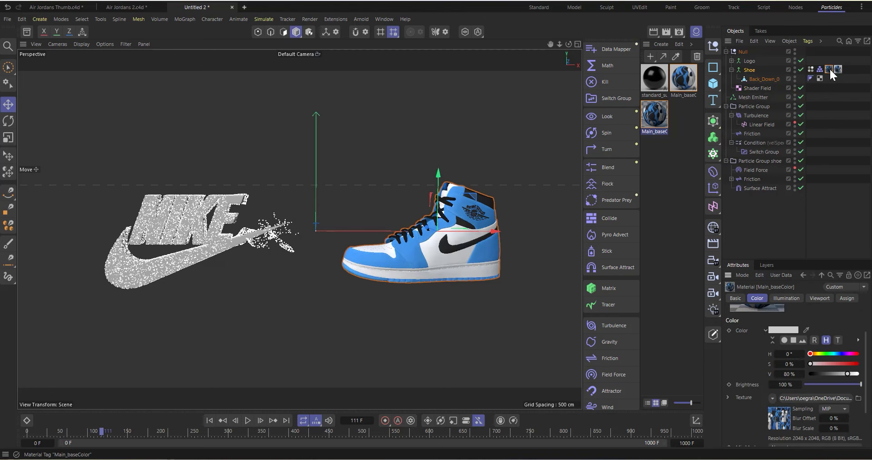
click(810, 69)
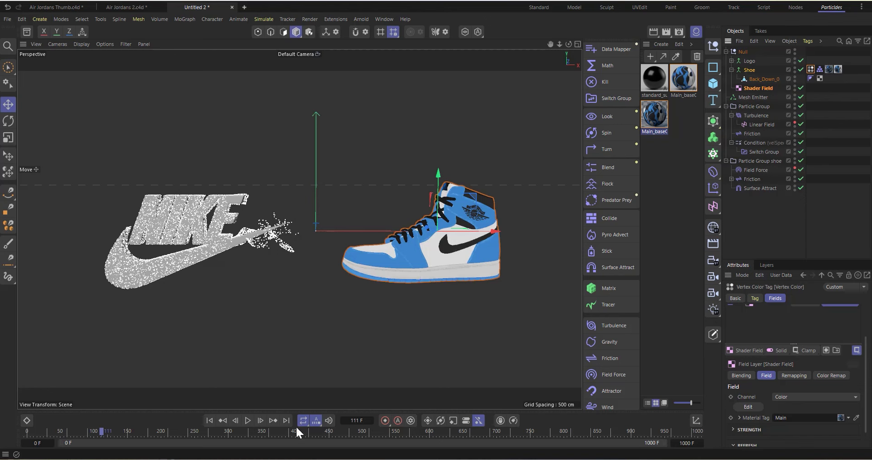
Step: Add a Color Mapper and nest it under Particle Group shoe
click(753, 160)
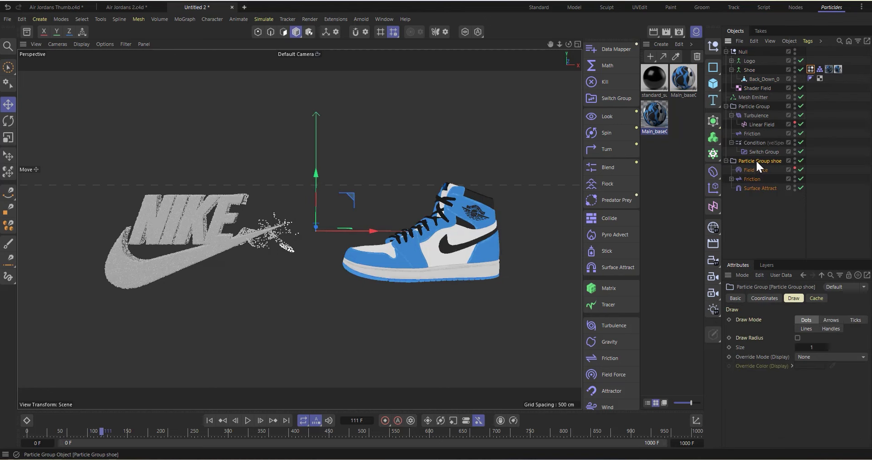
scroll(598, 238, up, 4)
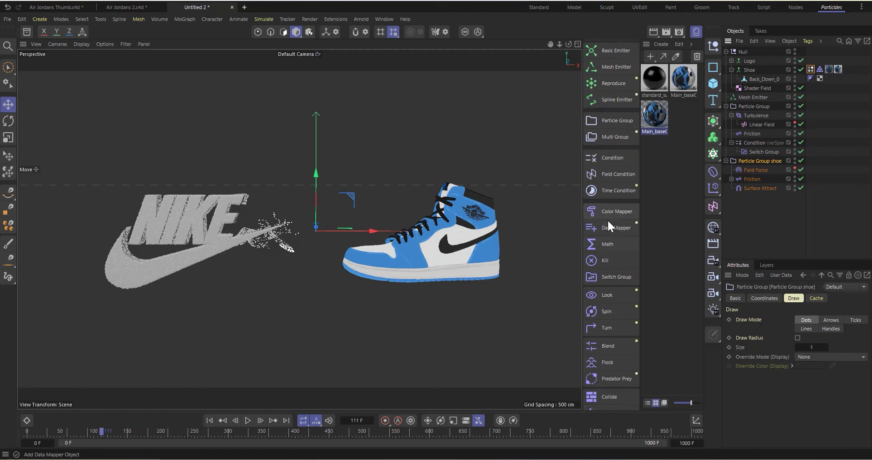
click(610, 212)
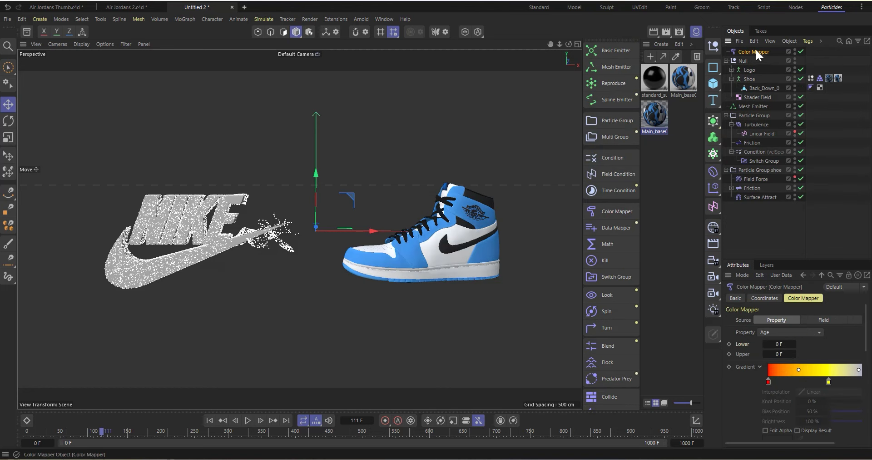
drag(756, 50, 765, 172)
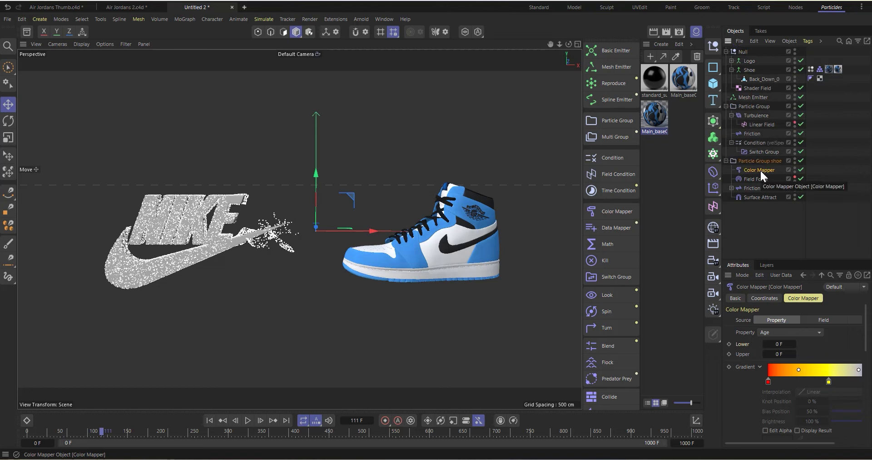
Step: Set the Color Mapper's source to Field and add the Shoe's Vertex Color tag to its field list
click(776, 330)
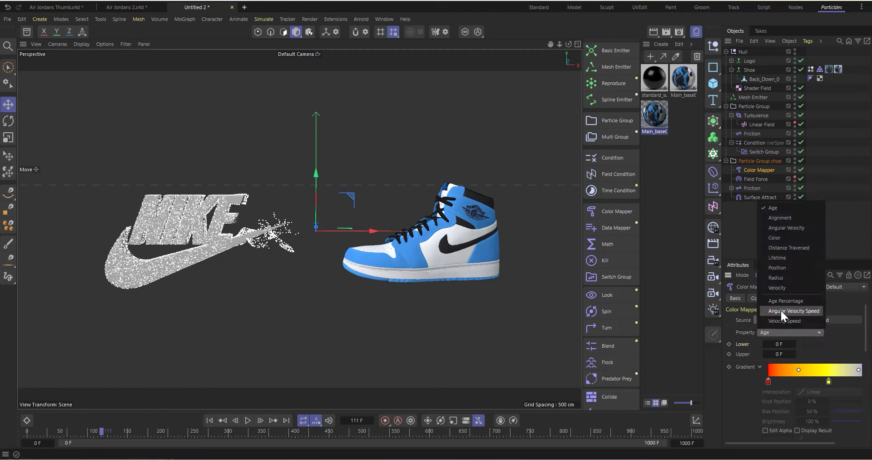
click(842, 339)
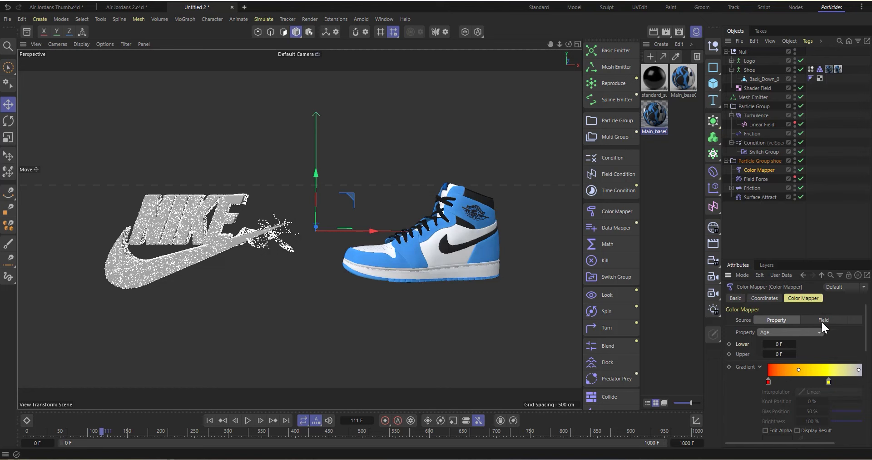
drag(778, 441, 802, 439)
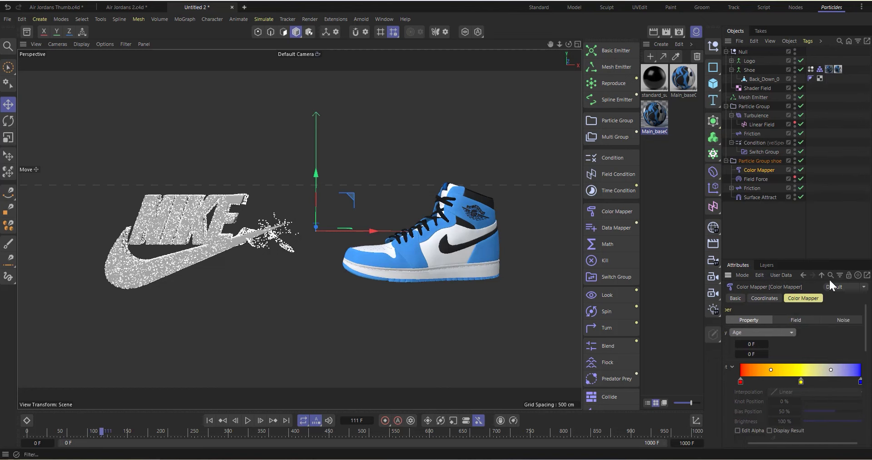
click(802, 318)
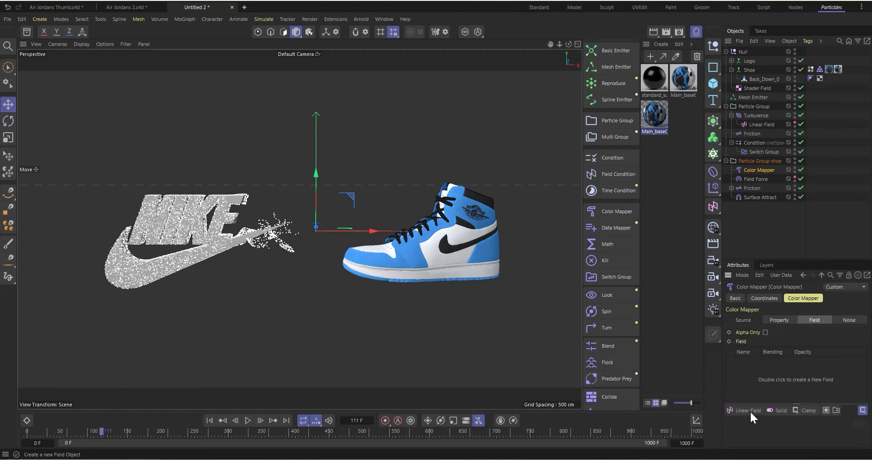
drag(811, 69, 751, 382)
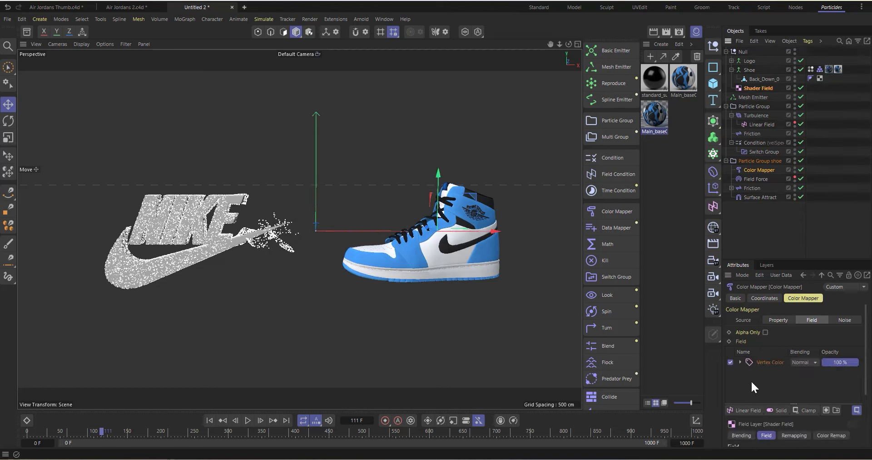
Step: Hide the Null with the logo and shoe, replay the particles from frame 0 to frame 130, and inspect their colors up close
click(795, 50)
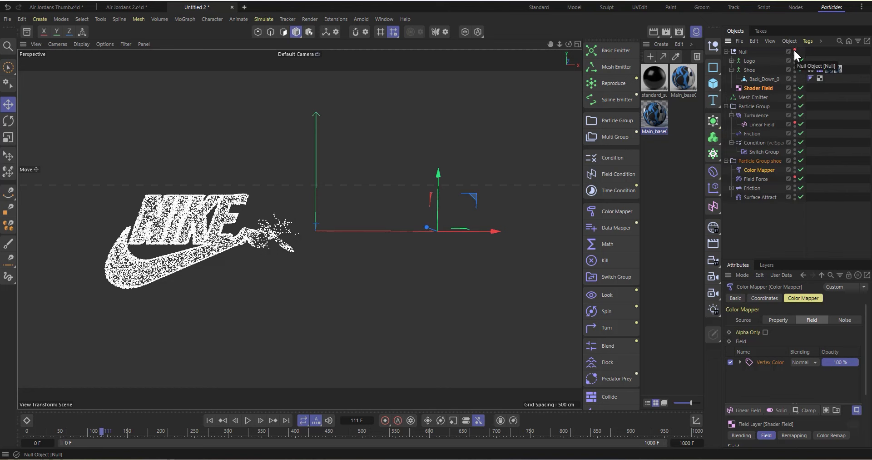
click(208, 420)
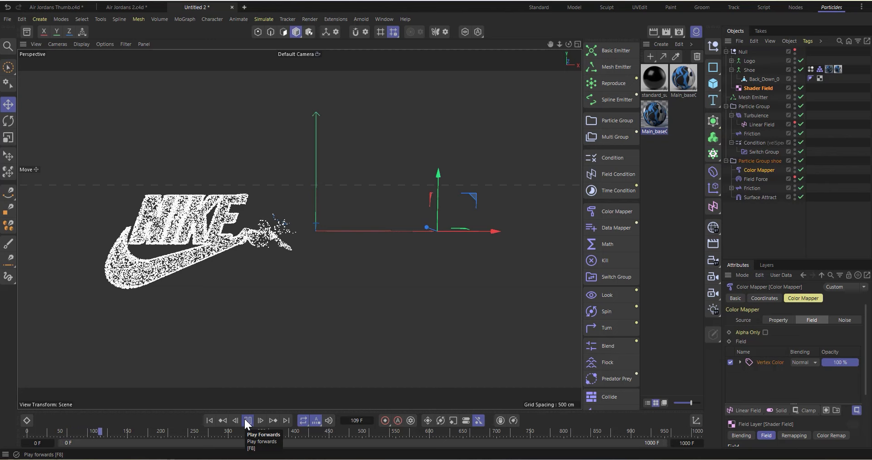
click(247, 422)
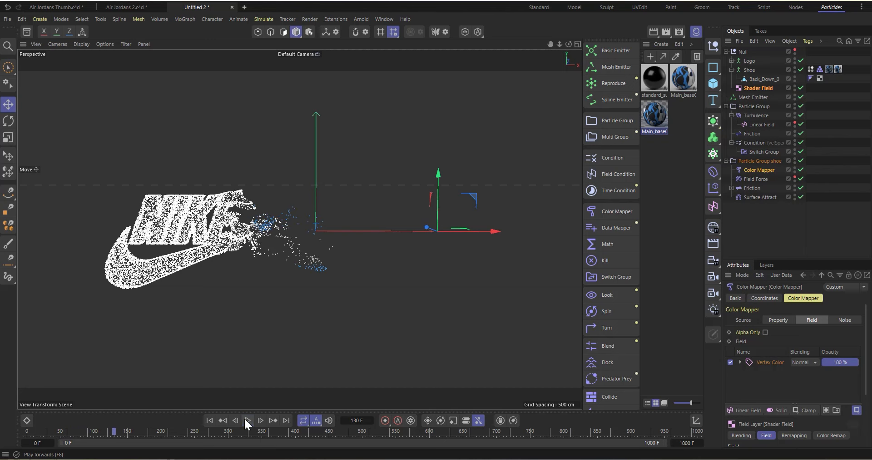
scroll(260, 222, up, 10)
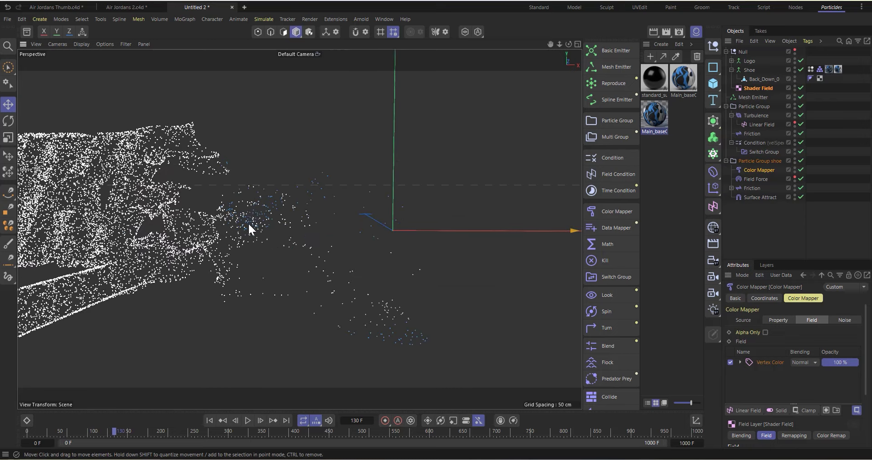
scroll(249, 220, up, 2)
scroll(287, 249, down, 10)
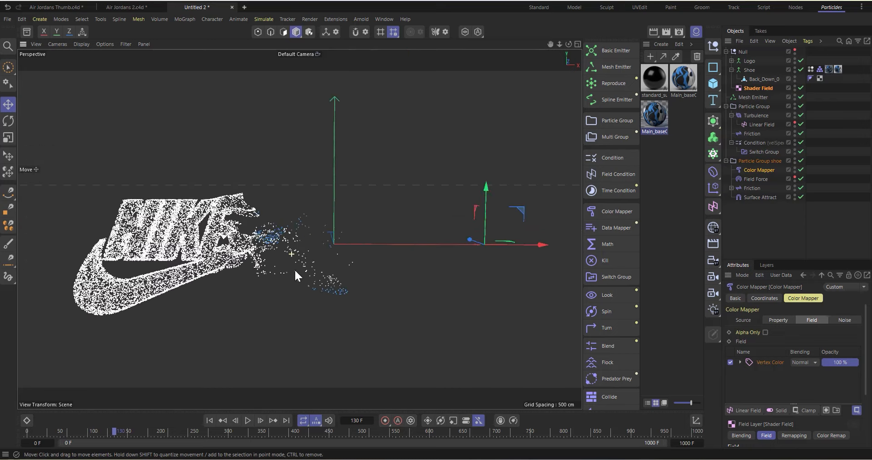
Step: Continue the simulation to frame 532 with a pause at frame 202, and examine the particle colors on the shoe
click(247, 420)
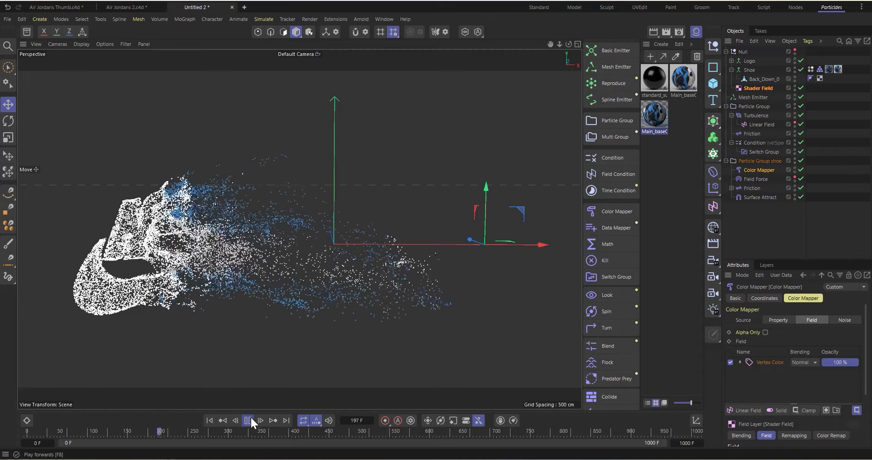
click(247, 420)
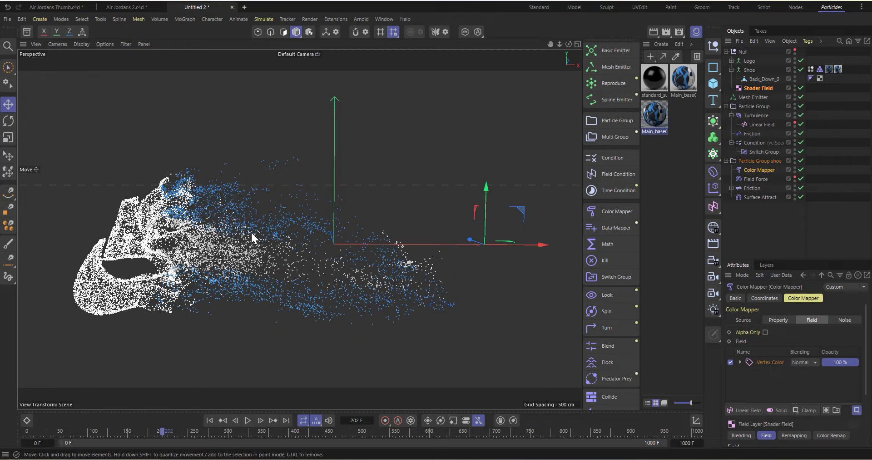
click(248, 420)
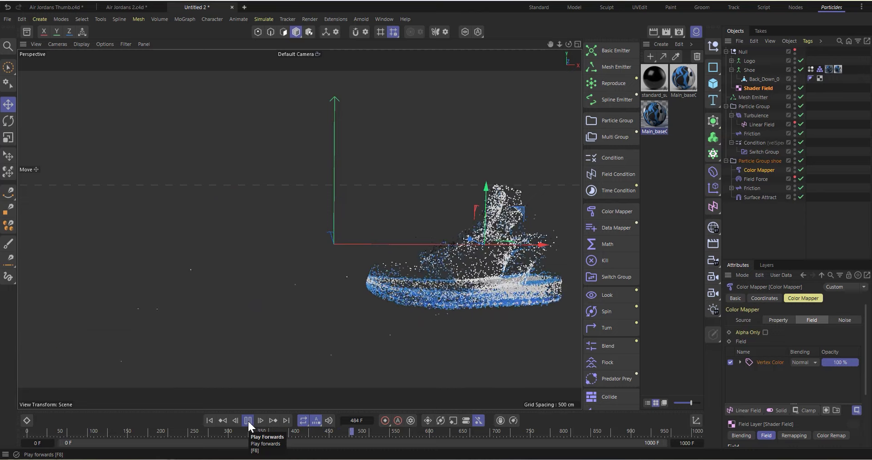
click(248, 420)
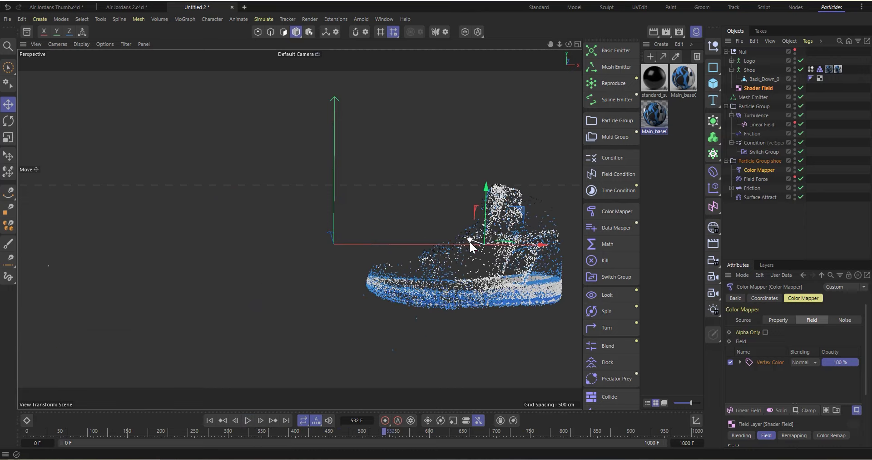
alt+drag(471, 243, 500, 243)
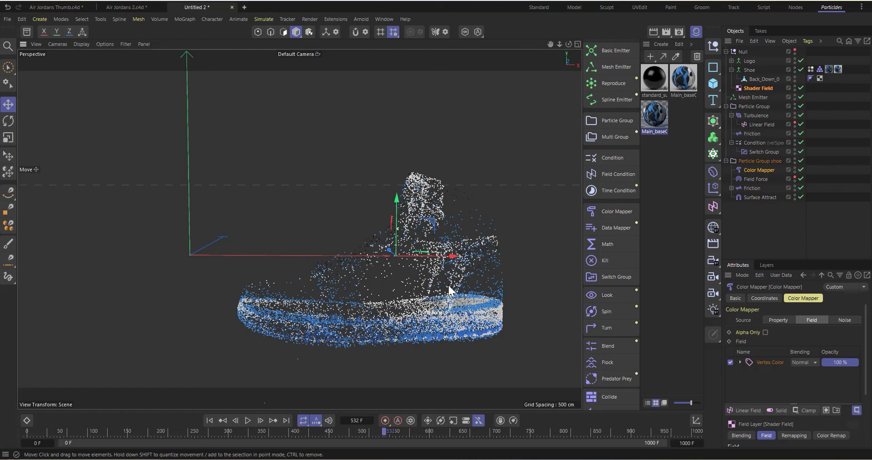
scroll(448, 285, up, 2)
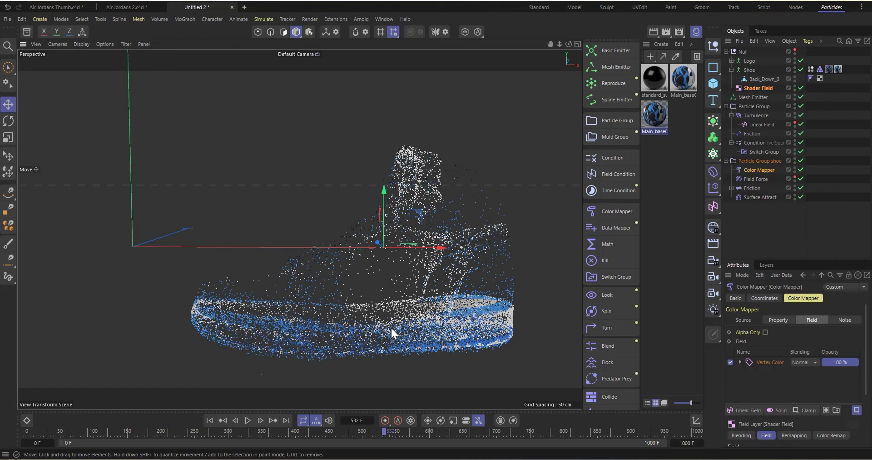
scroll(391, 328, up, 2)
scroll(386, 266, down, 2)
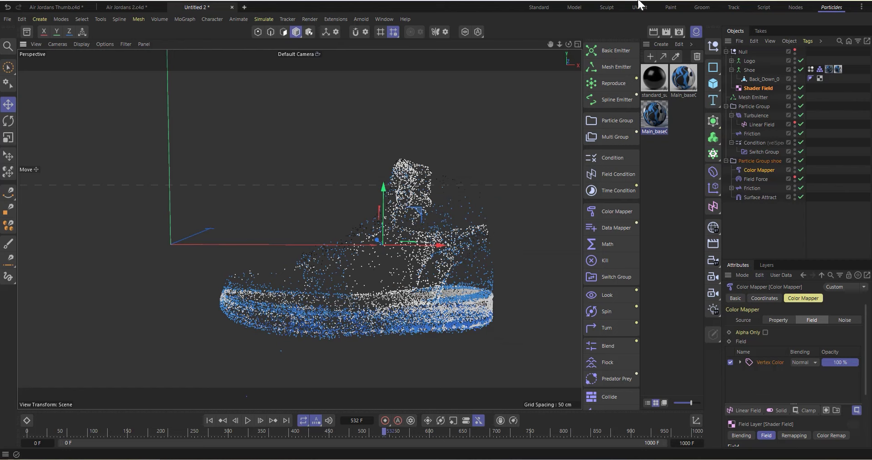
drag(569, 45, 591, 26)
alt+drag(392, 257, 424, 274)
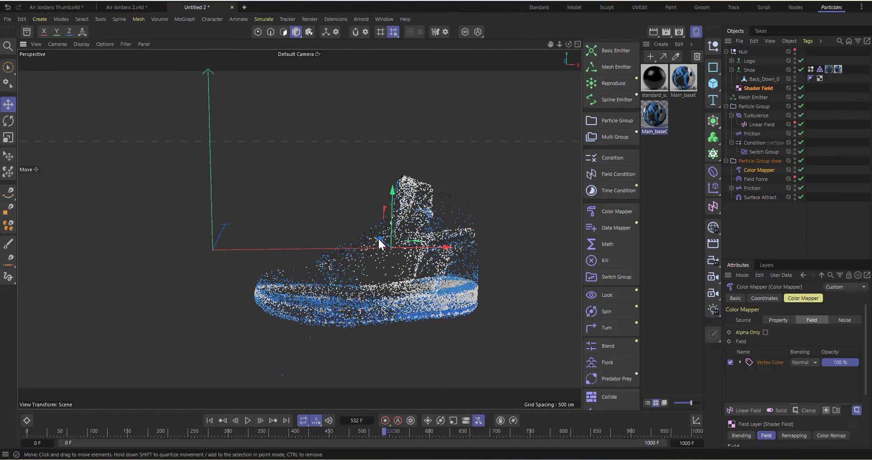
scroll(371, 275, up, 2)
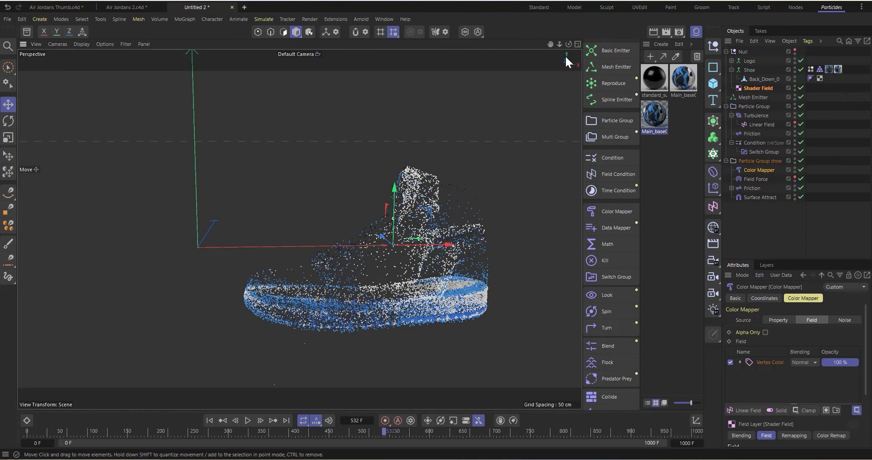
alt+drag(396, 294, 378, 247)
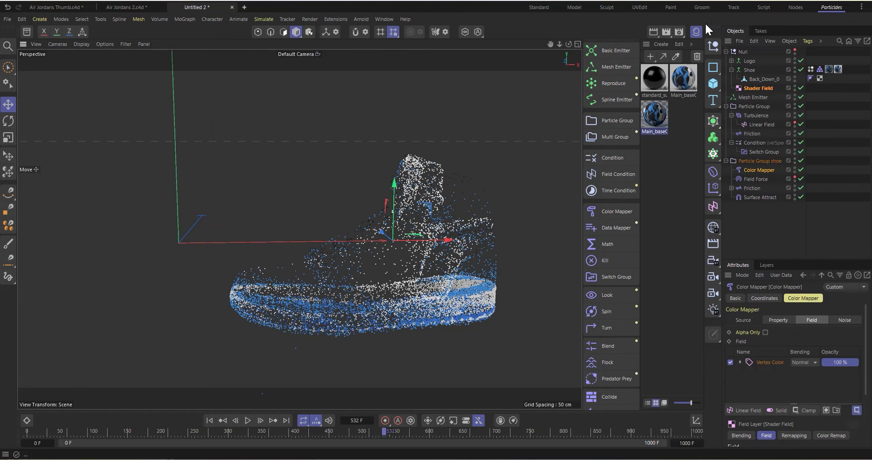
click(696, 32)
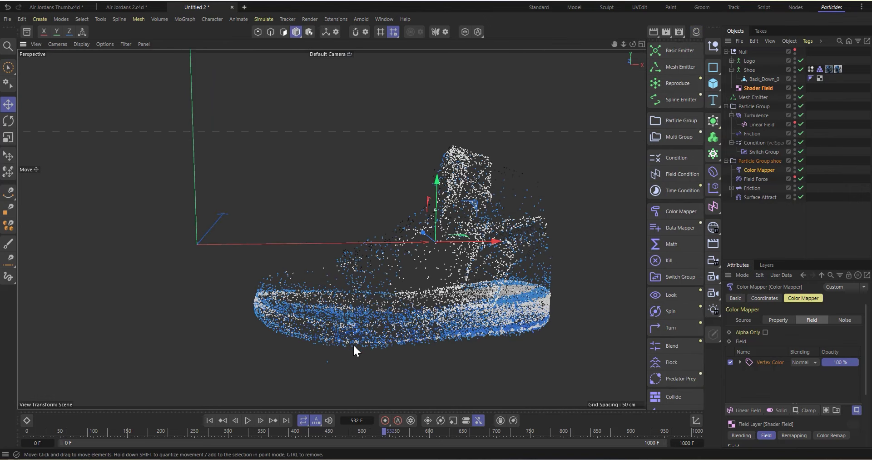
click(696, 32)
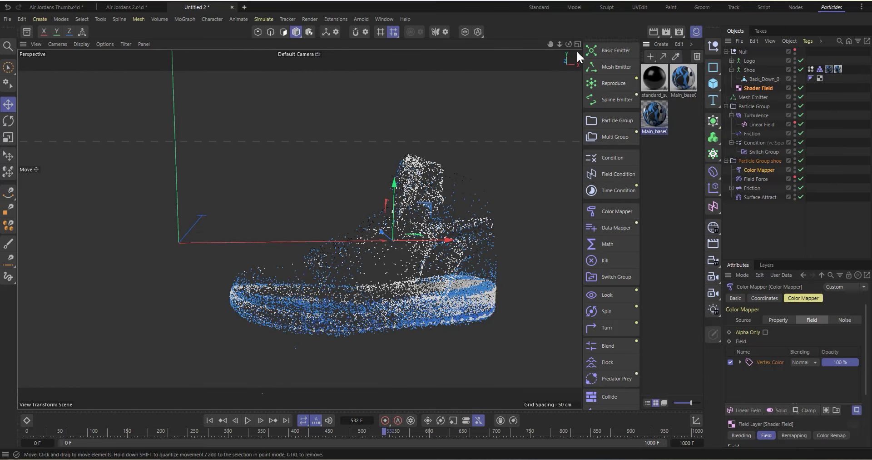
drag(569, 44, 569, 47)
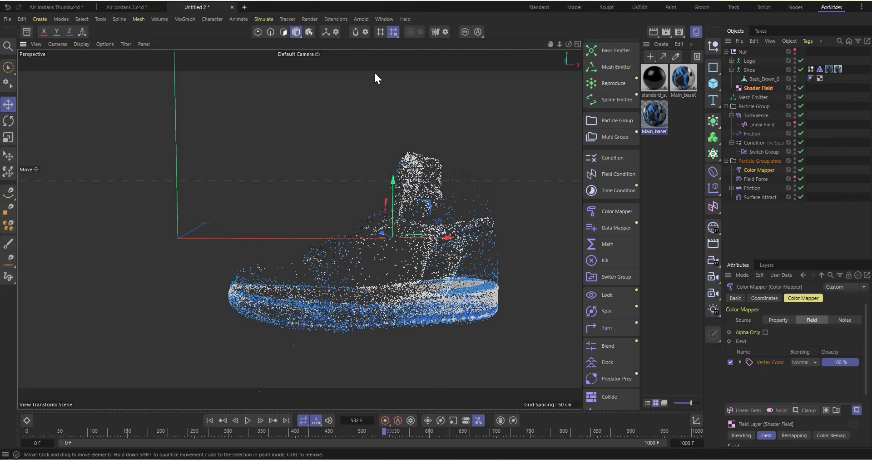
Step: Open the Arnold IPR render preview and add an Arnold Sky to light the scene
click(362, 19)
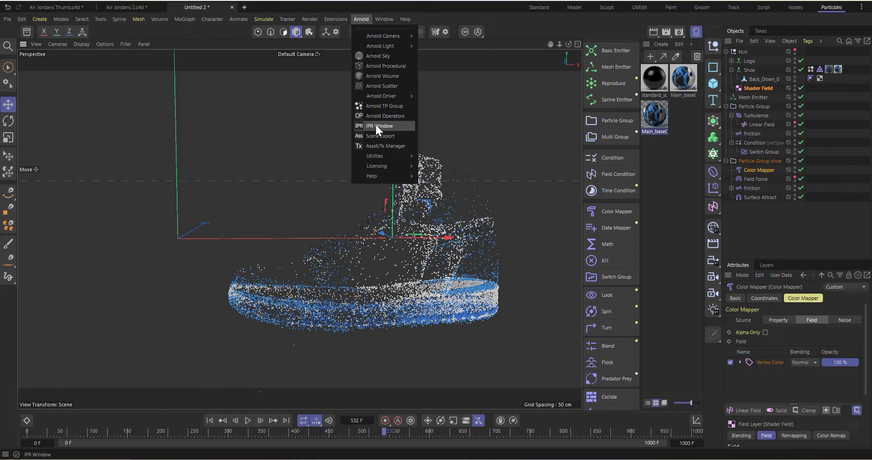
click(378, 126)
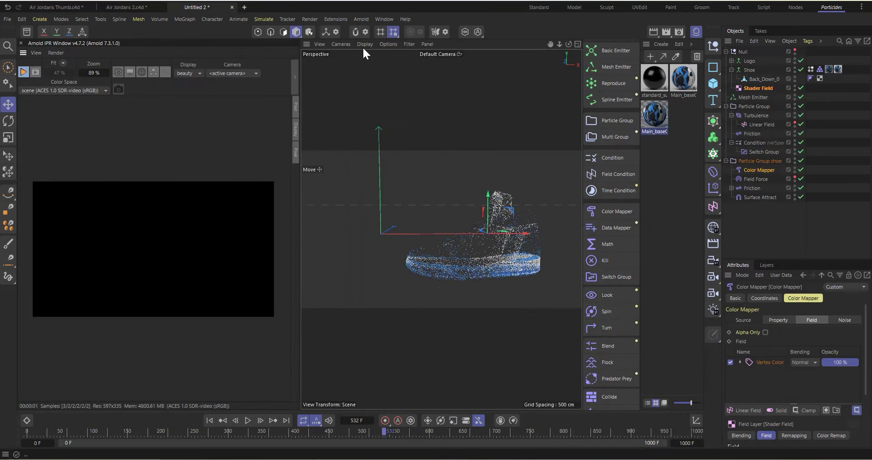
click(366, 19)
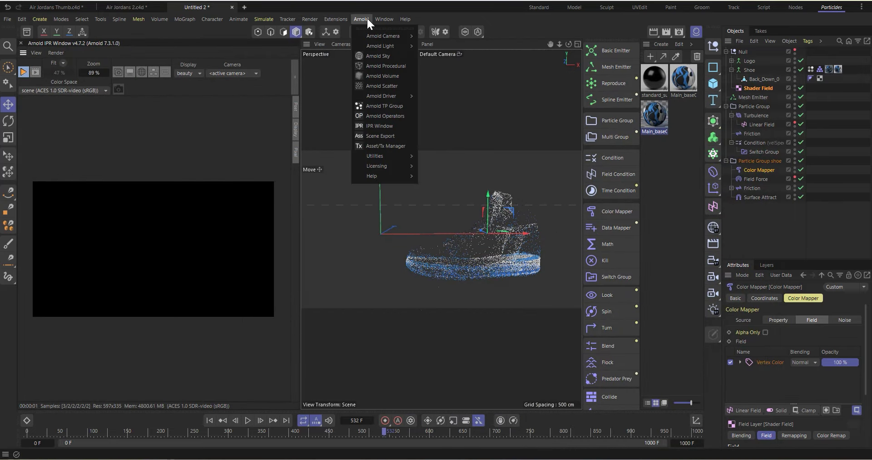
click(387, 57)
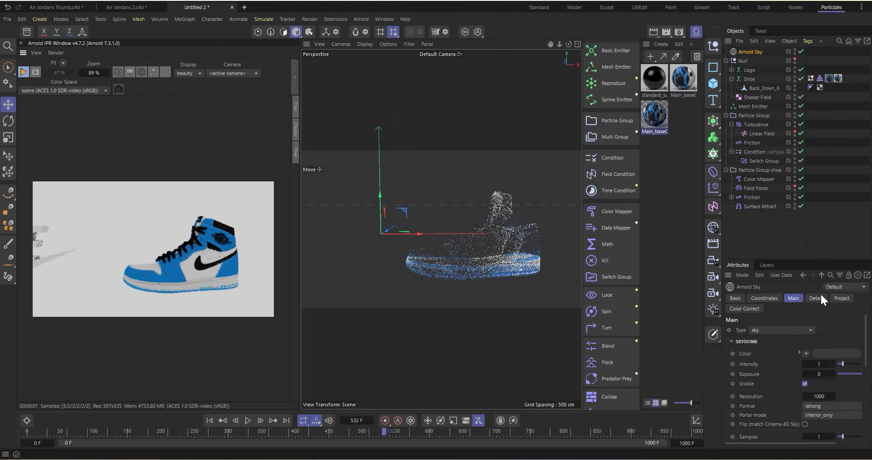
Step: Hide the Null with the logo and shoe from the render, and set the Arnold Sky's Camera contribution to 0
click(795, 62)
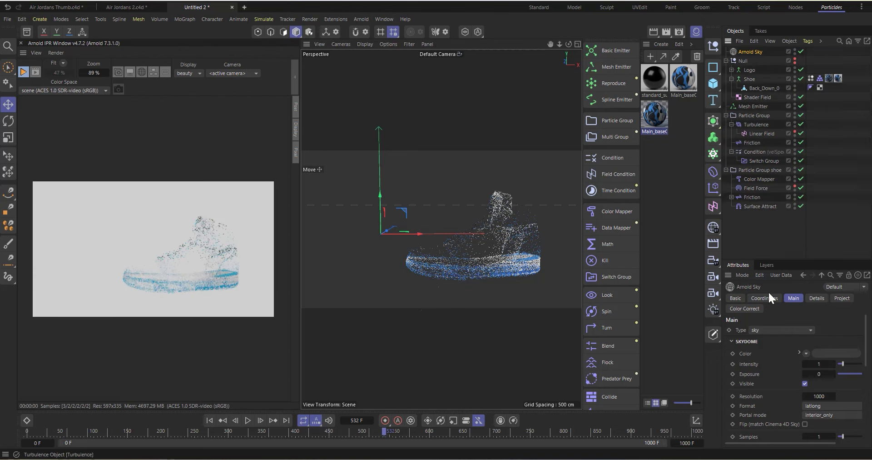
scroll(768, 392, down, 5)
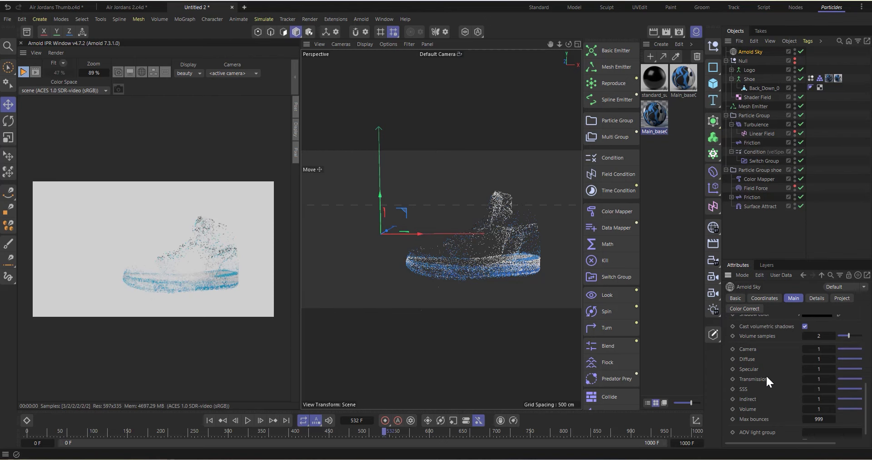
drag(848, 348, 785, 347)
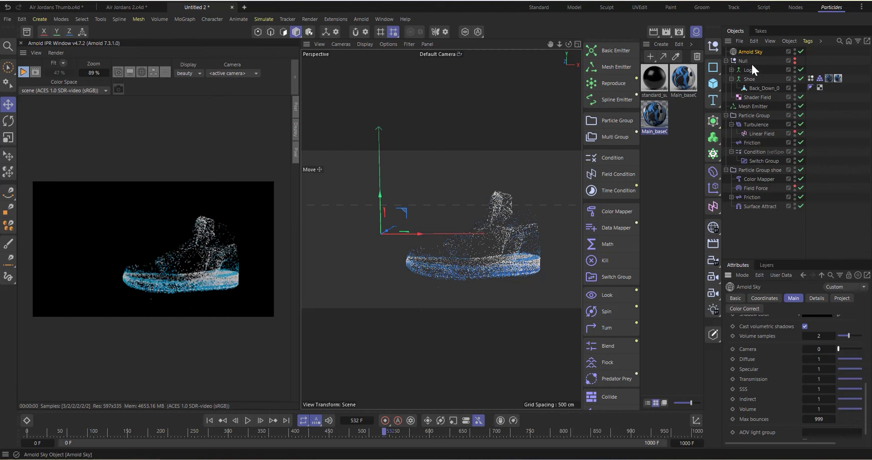
Step: Inspect the rendered particles up close, and add an Arnold Parameters tag to both Particle Group and Particle Group shoe
scroll(503, 249, up, 4)
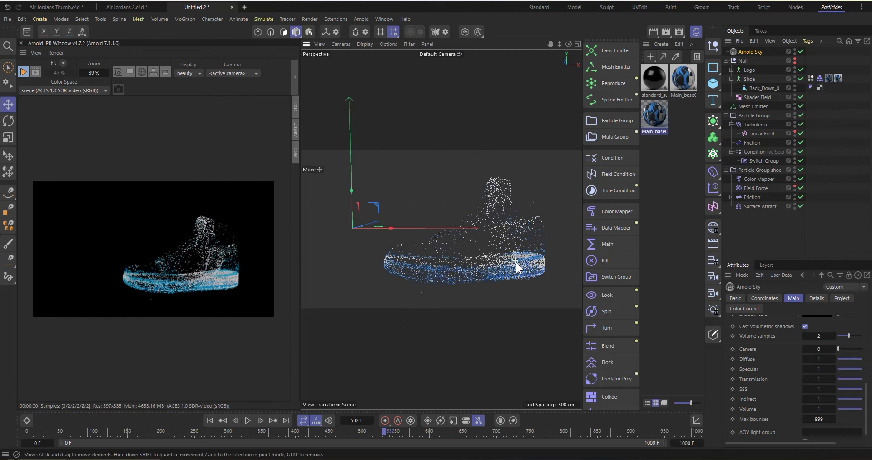
scroll(484, 272, up, 5)
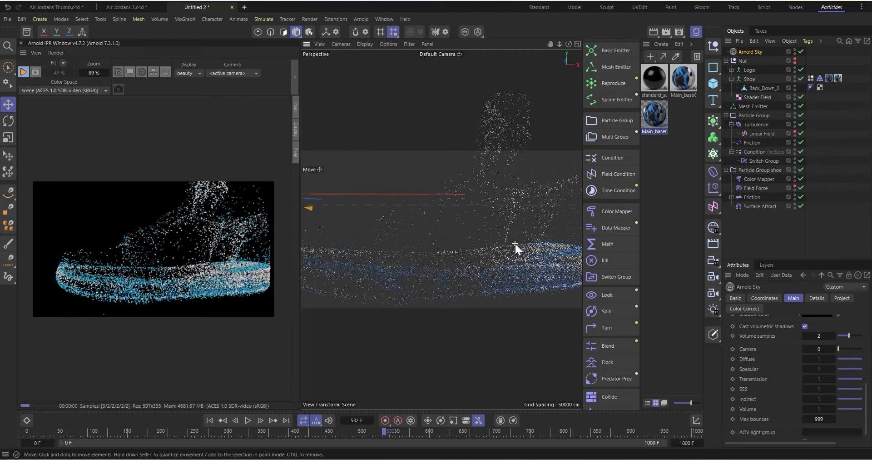
scroll(472, 271, up, 5)
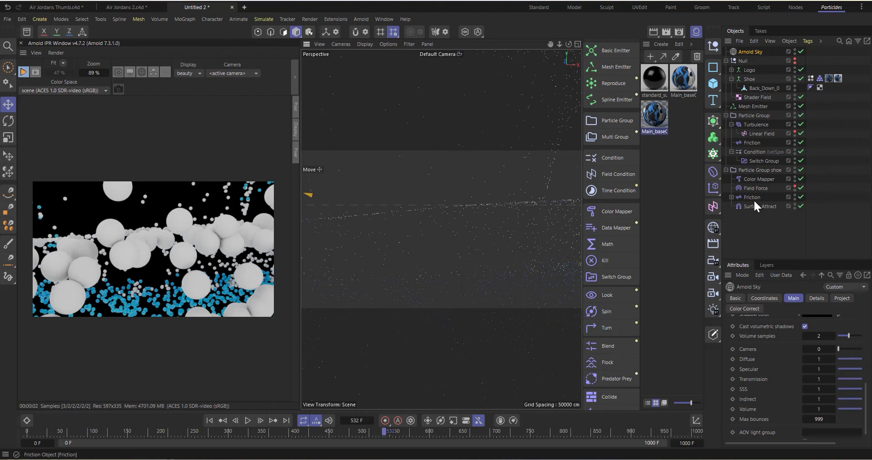
click(727, 168)
click(727, 115)
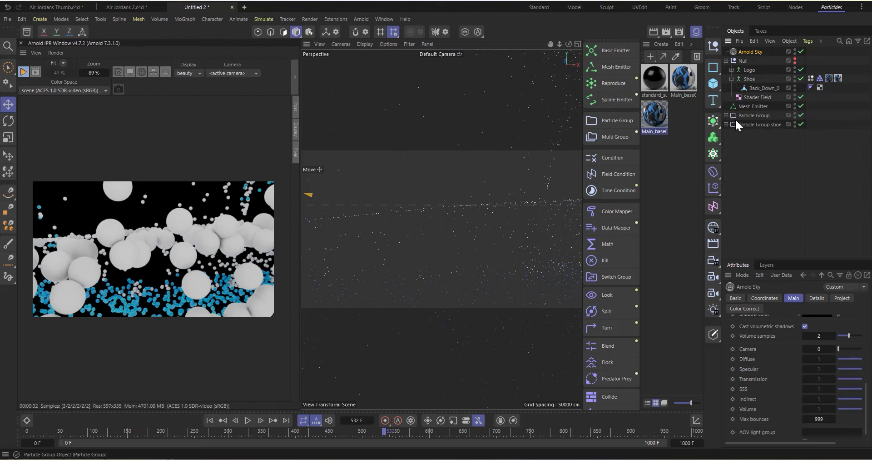
drag(763, 143, 754, 118)
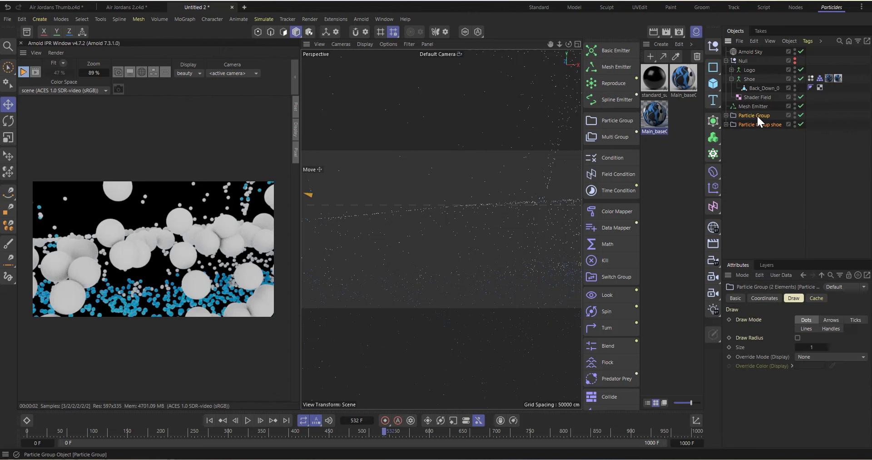
right_click(757, 115)
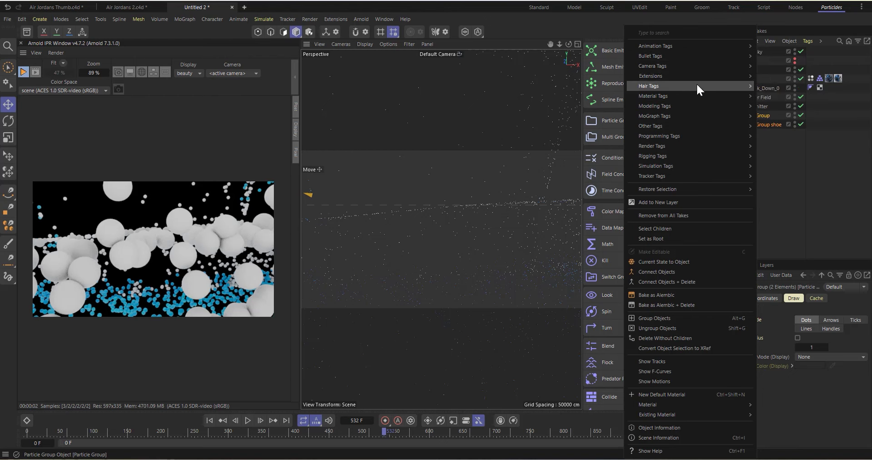
mouse_move(696, 76)
mouse_move(787, 77)
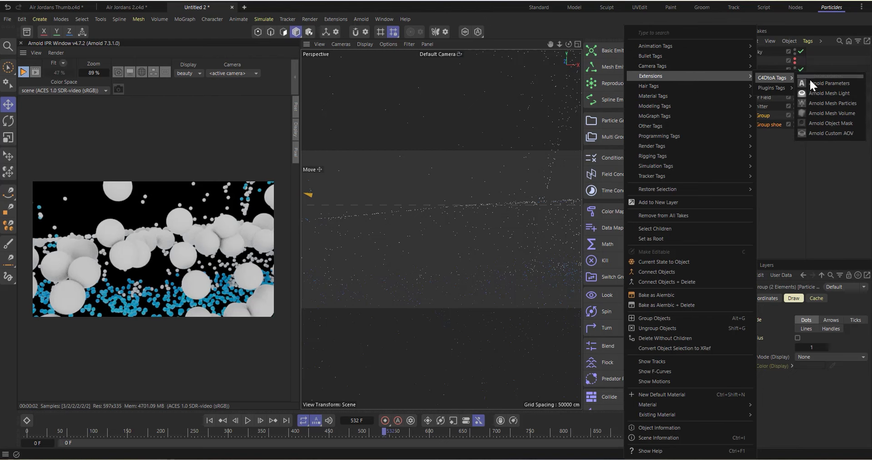
click(821, 82)
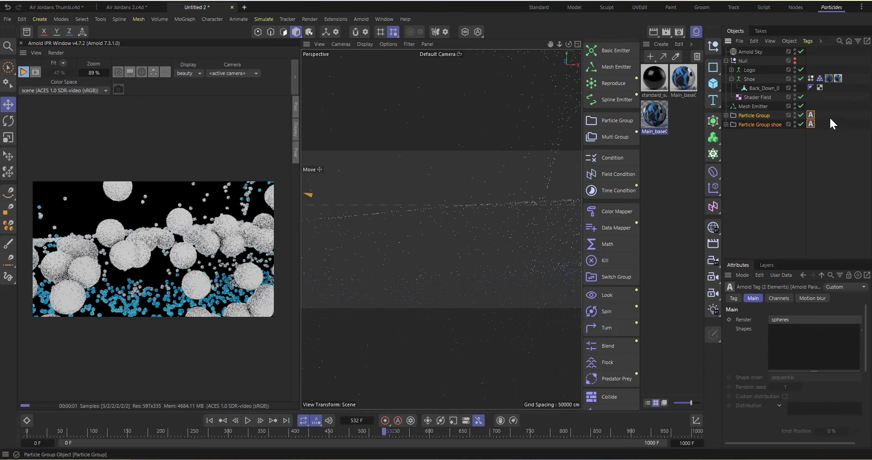
Step: Try the quads and points render modes on both particle groups' Arnold tags, and set Render back to spheres
drag(831, 112, 810, 126)
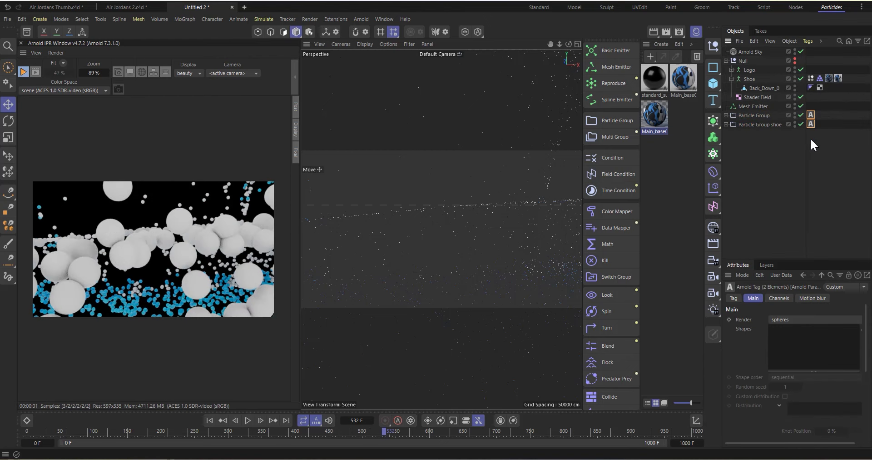
click(793, 319)
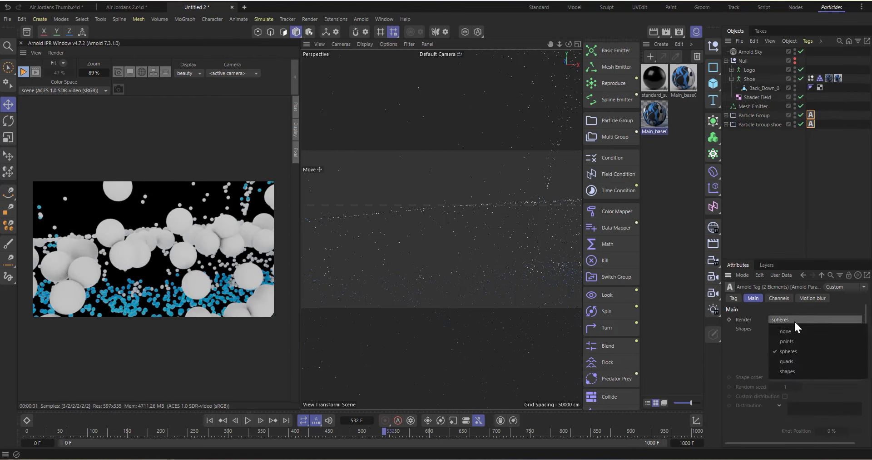
click(795, 361)
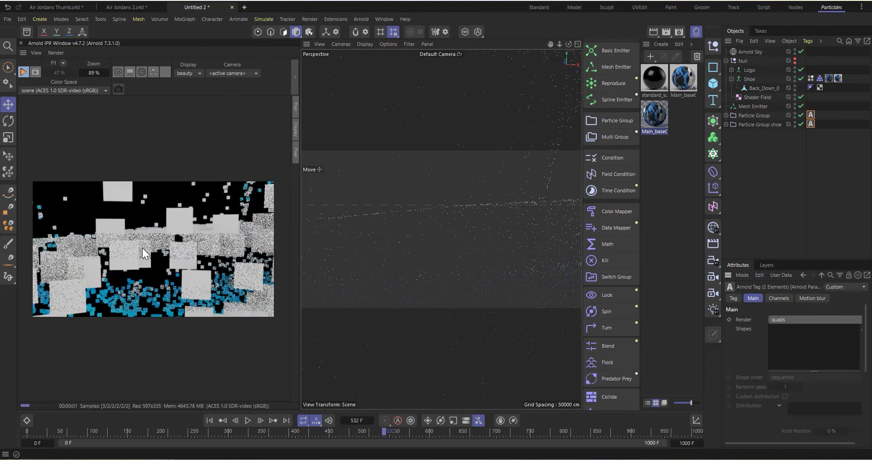
click(796, 318)
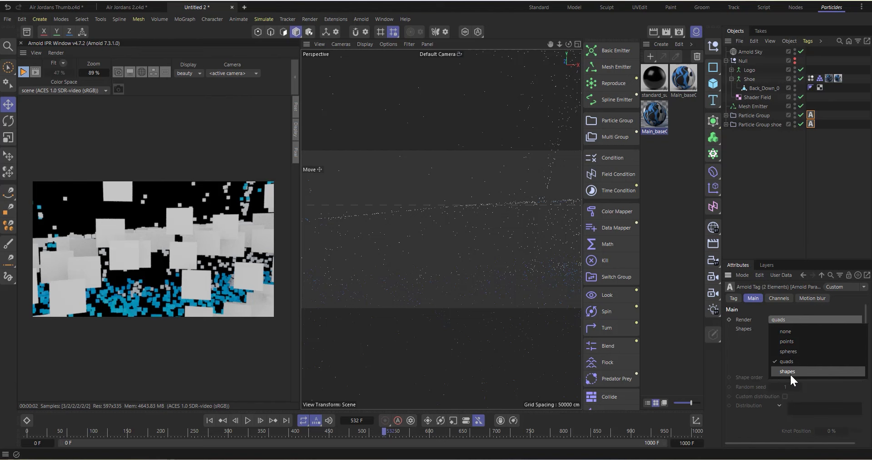
click(790, 341)
click(789, 320)
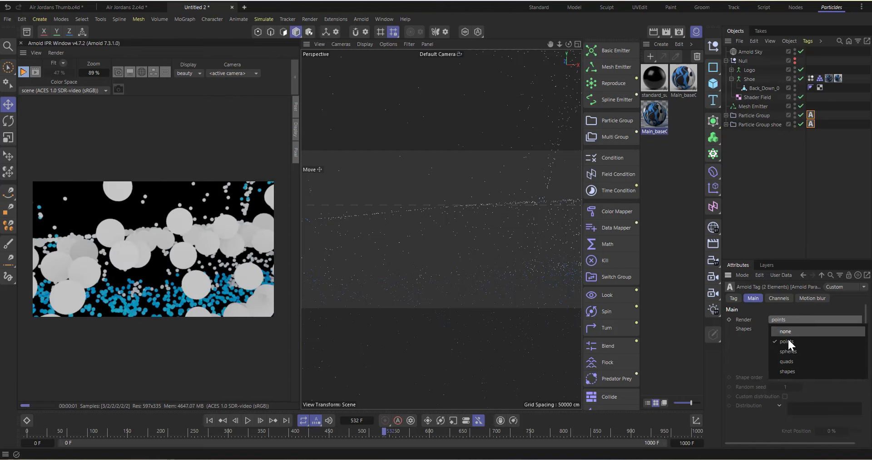
click(792, 353)
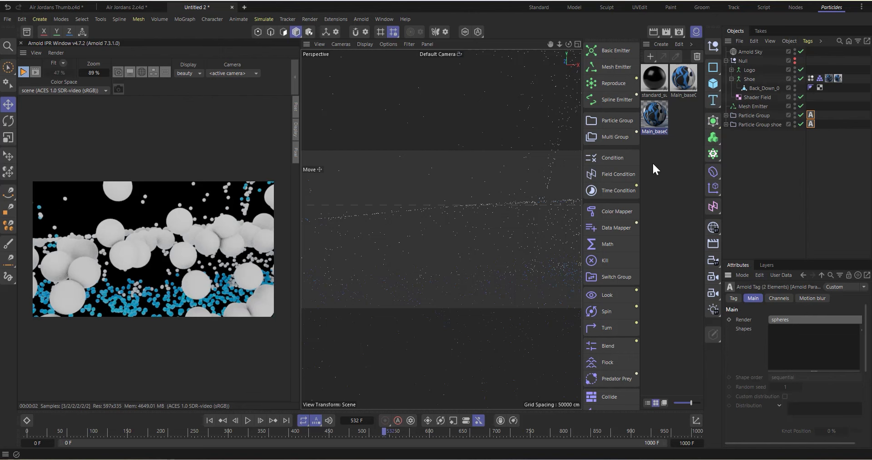
Step: Create an Arnold standard_surface material and assign it to both Particle Group and Particle Group shoe
drag(640, 197, 597, 140)
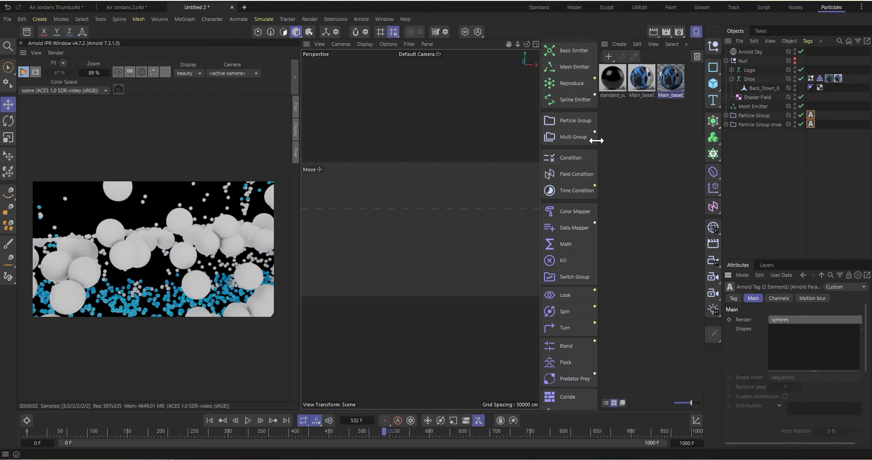
click(625, 44)
mouse_move(633, 87)
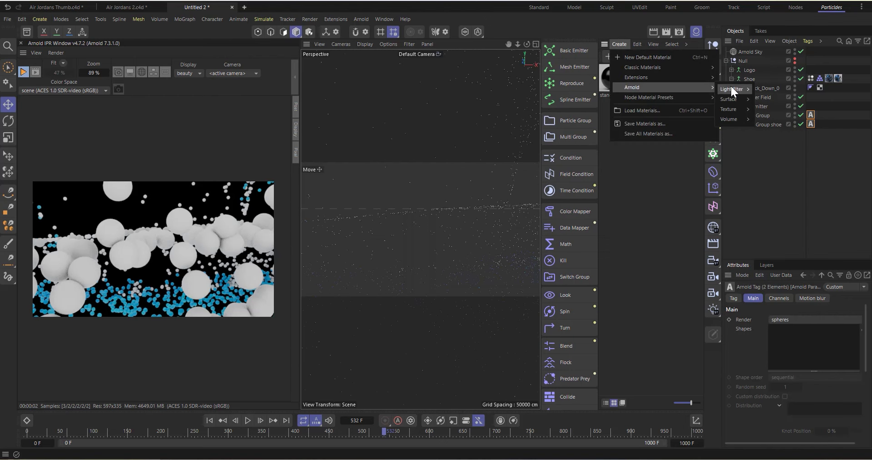
mouse_move(732, 99)
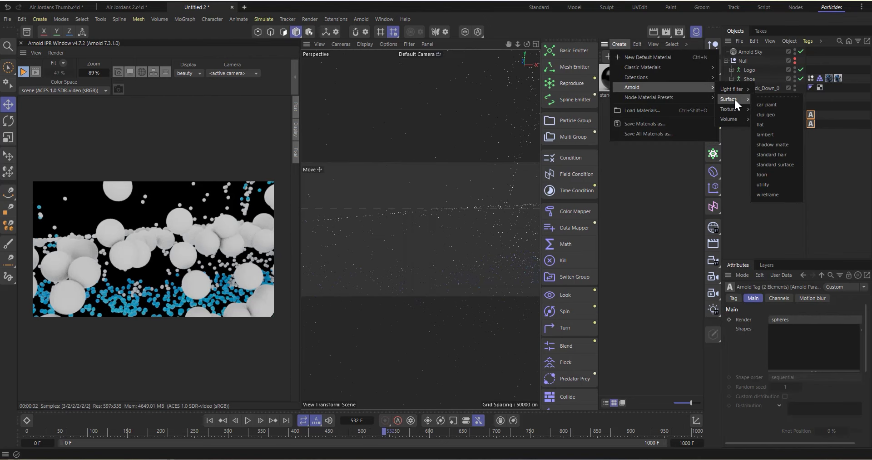
click(776, 164)
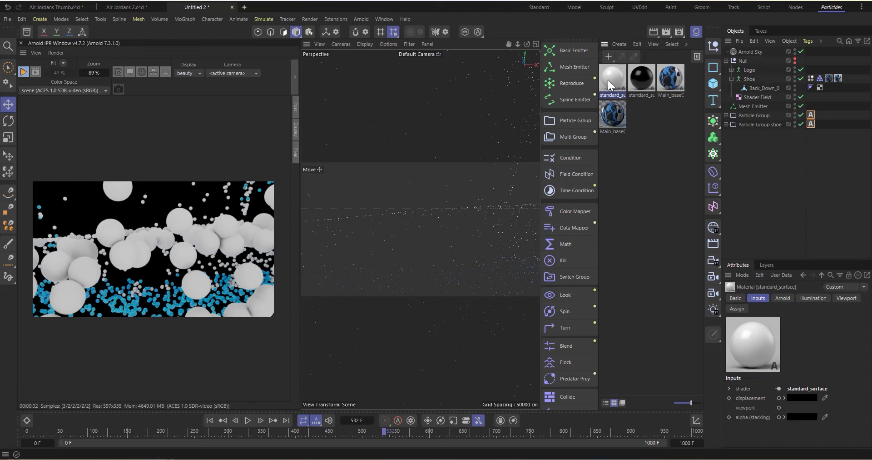
drag(617, 84, 768, 116)
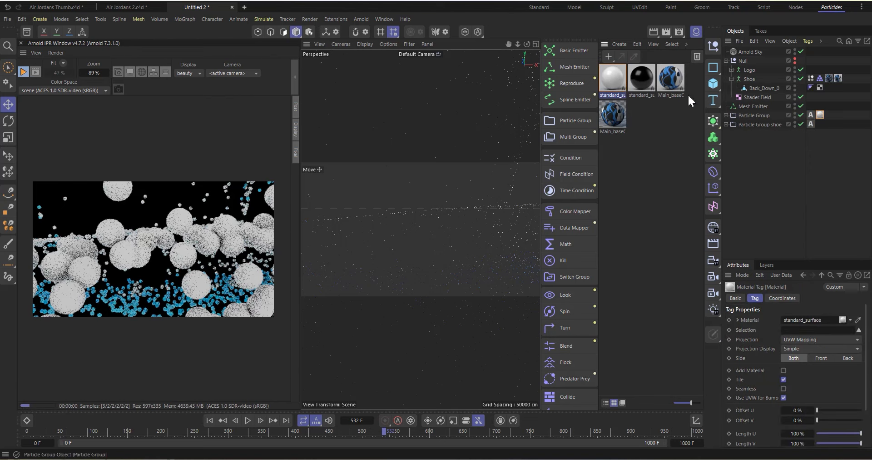
drag(621, 84, 769, 125)
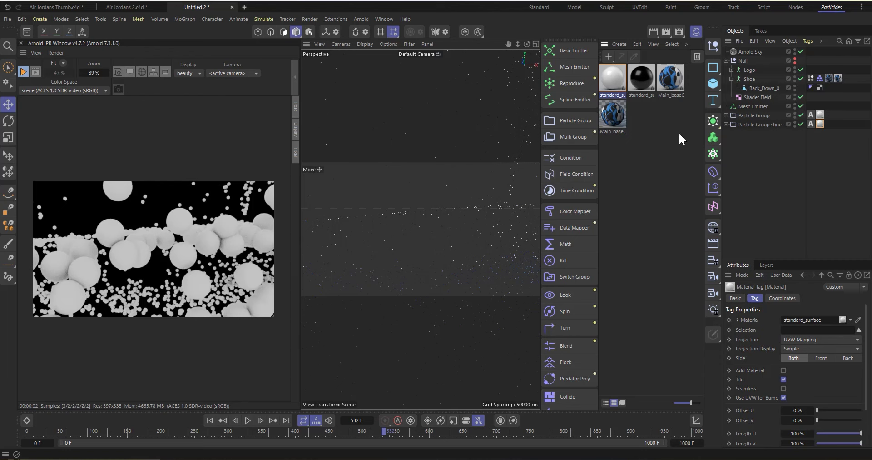
Step: Open the white standard_surface material's node graph and add a user_data_rgb node beside the standard_surface node
click(612, 80)
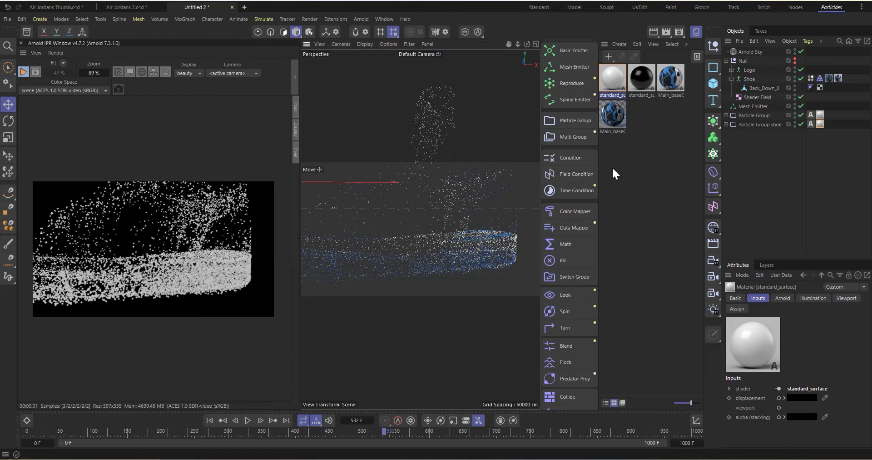
double_click(615, 80)
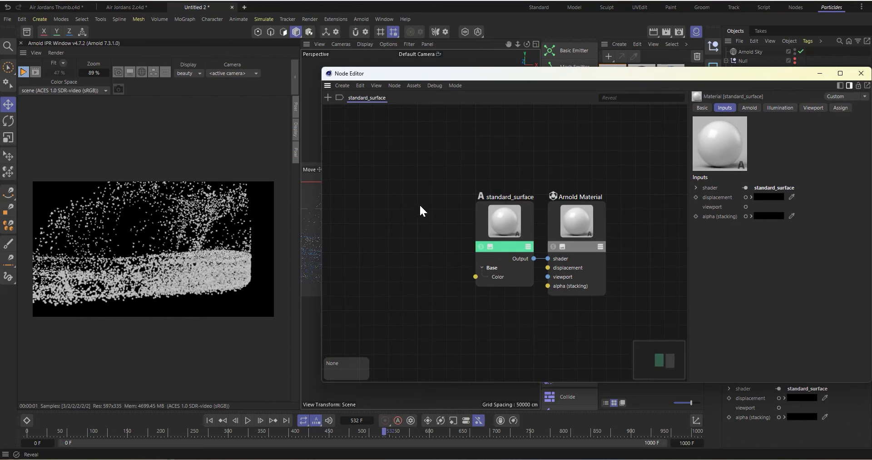
double_click(463, 202)
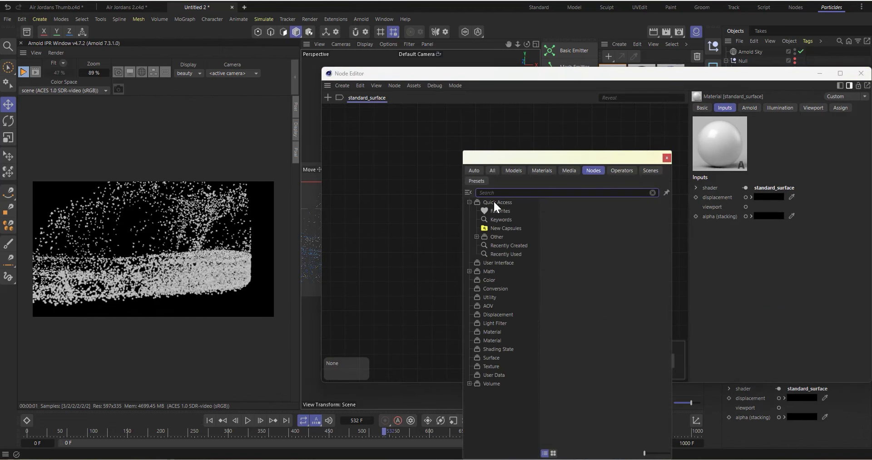
text(user)
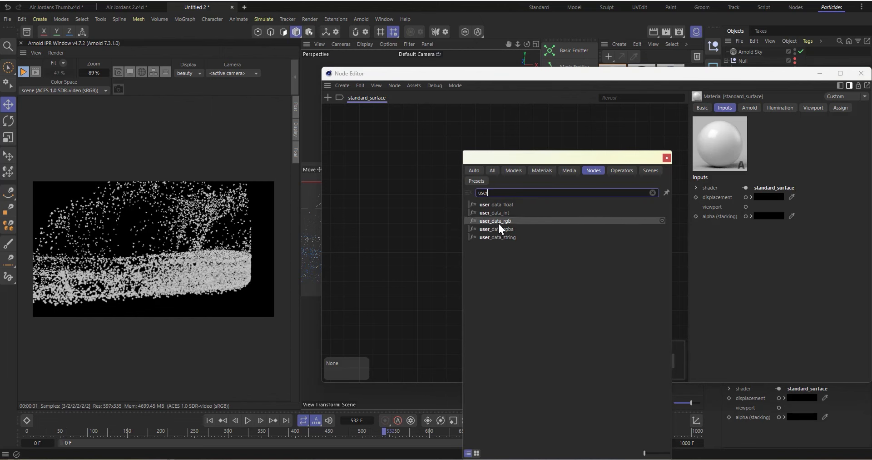
drag(498, 222, 432, 217)
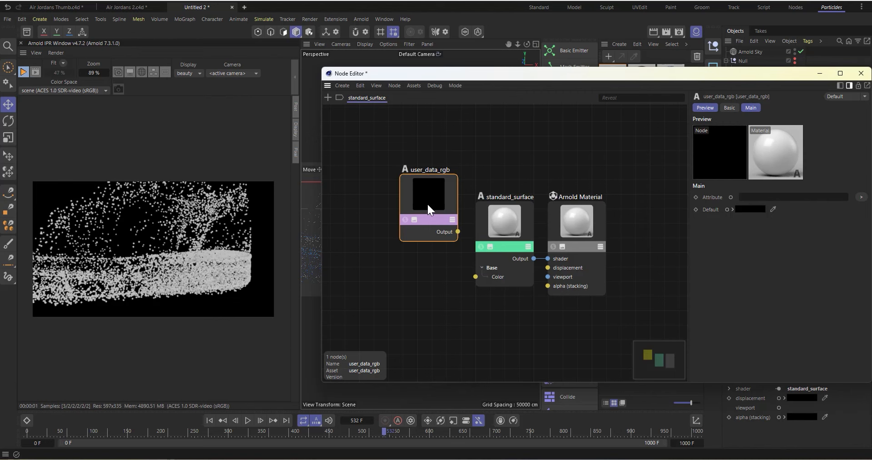
Step: Set the user_data_rgb attribute to the Particles color and connect its output to the standard_surface Base Color
click(861, 197)
mouse_move(798, 217)
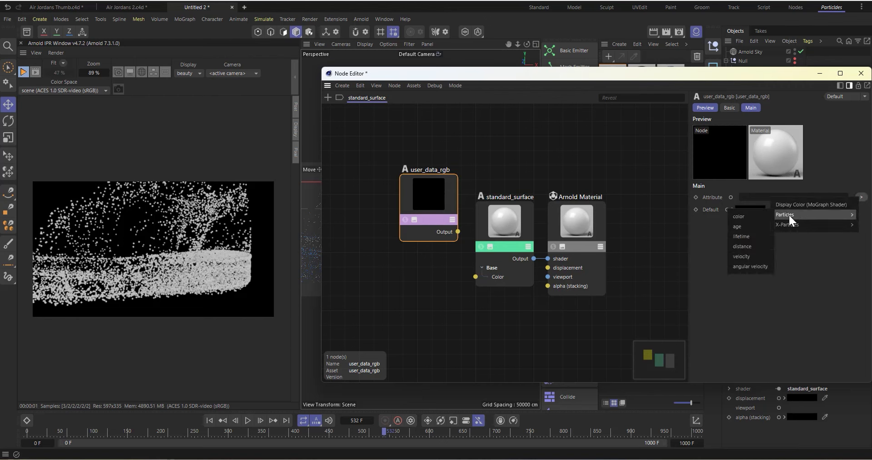
click(751, 219)
drag(439, 214, 407, 222)
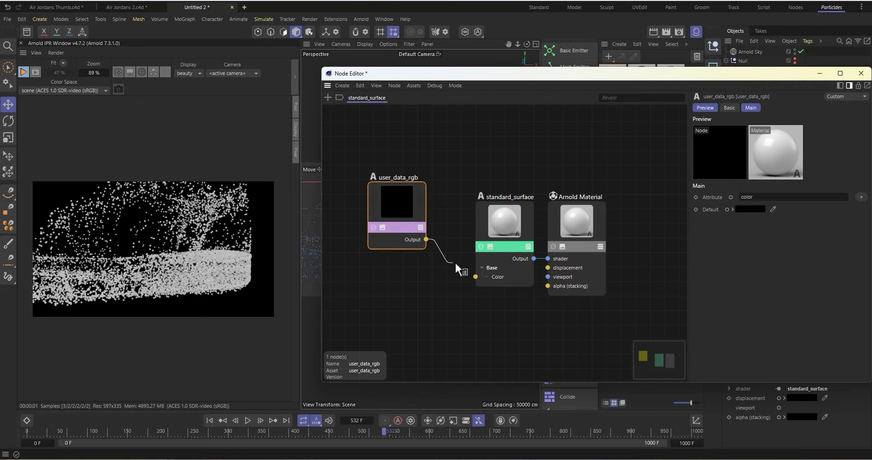
drag(477, 278, 481, 277)
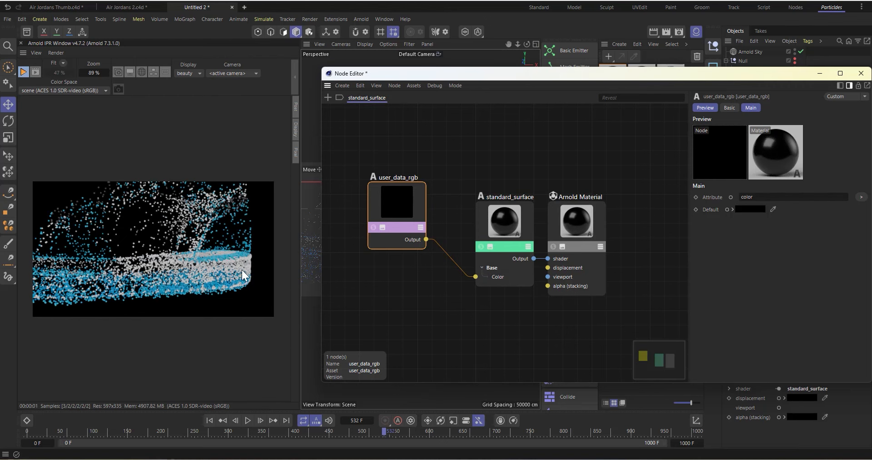
Step: Set the standard_surface node's specular roughness to 0 and close the node editor
drag(511, 224, 499, 217)
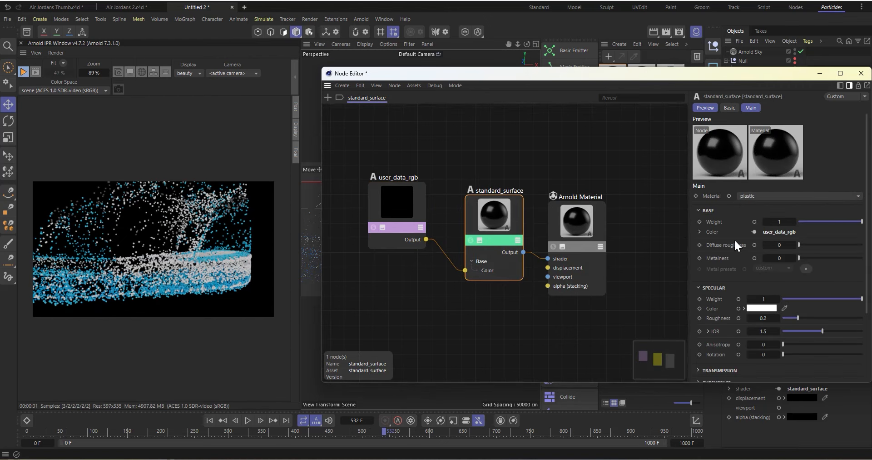
click(702, 211)
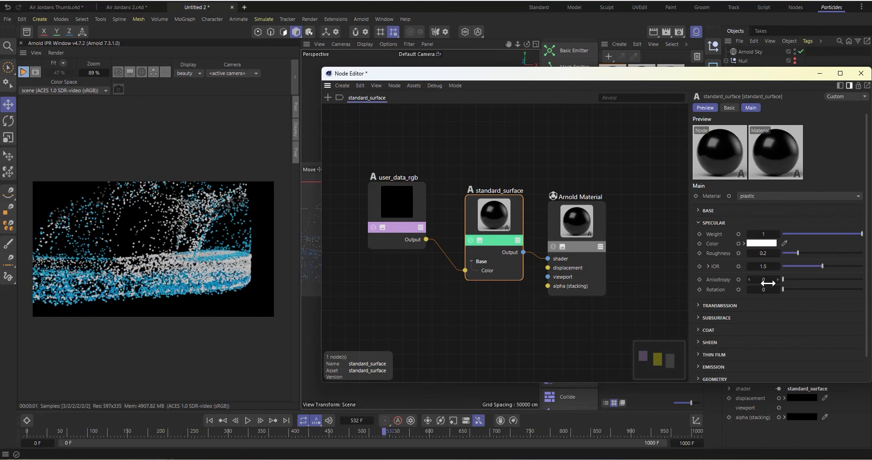
drag(790, 253, 772, 251)
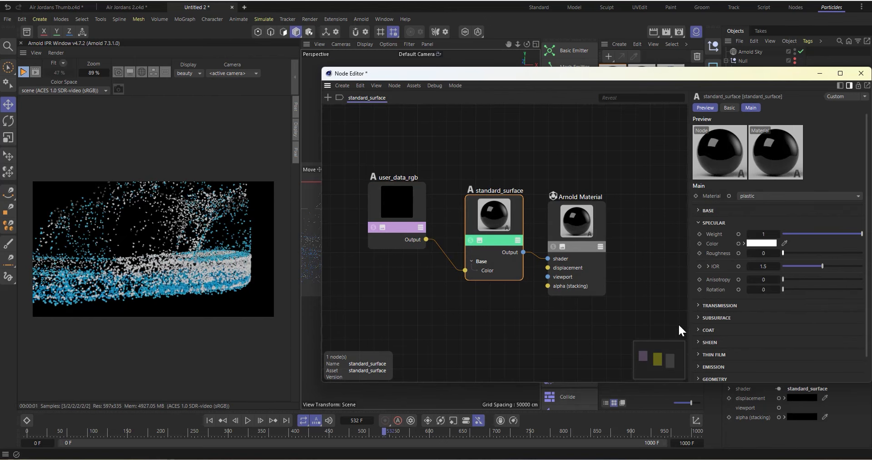
click(861, 73)
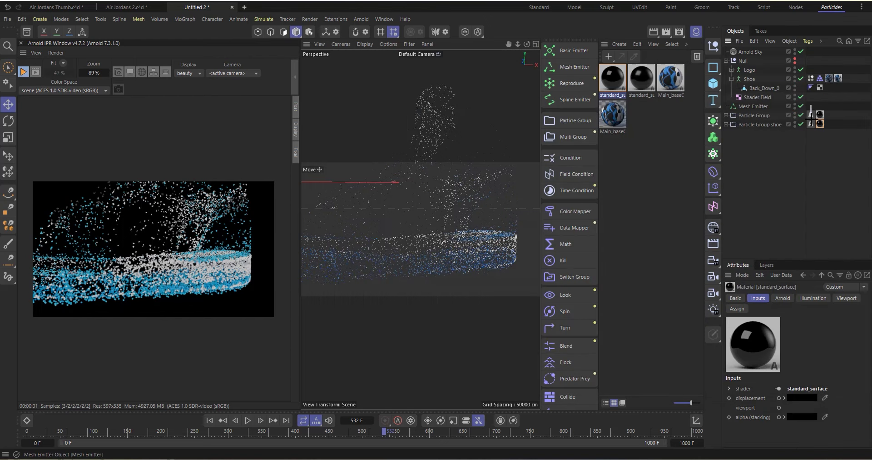
Step: Set the radius multiplier to 3.96 on the Arnold tags of both particle groups
drag(808, 107, 812, 134)
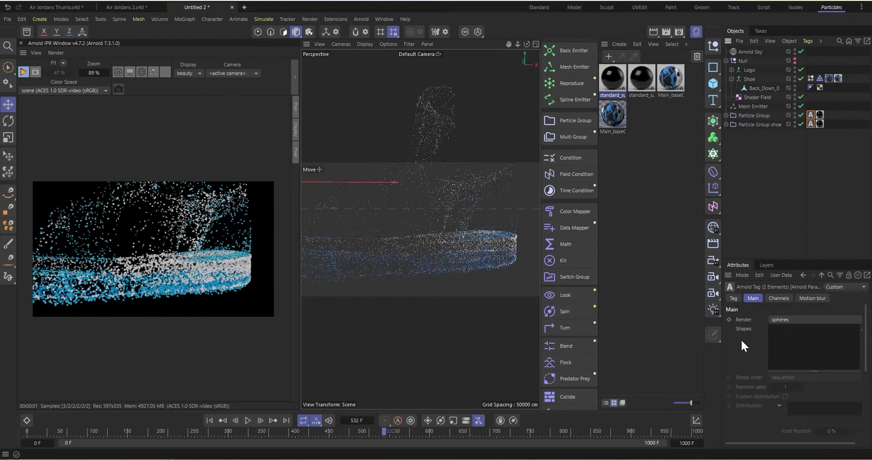
scroll(764, 363, down, 5)
drag(825, 334, 837, 335)
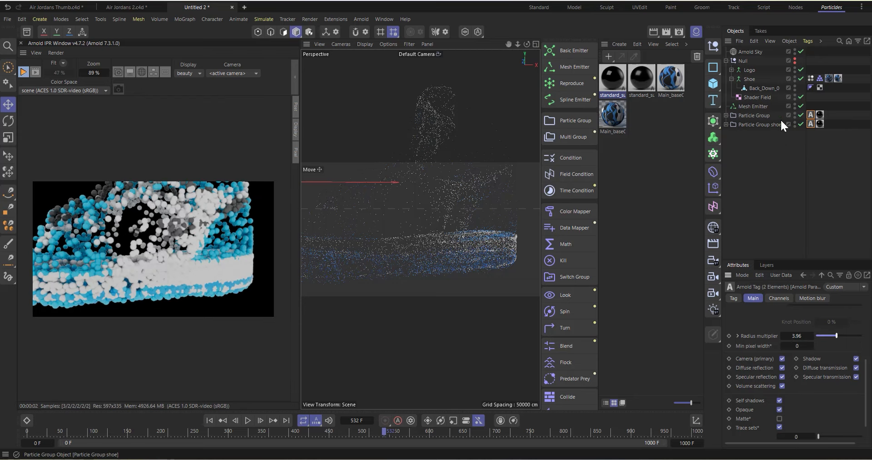
Step: Examine the Radius setting in the Mesh Emitter's properties
double_click(755, 107)
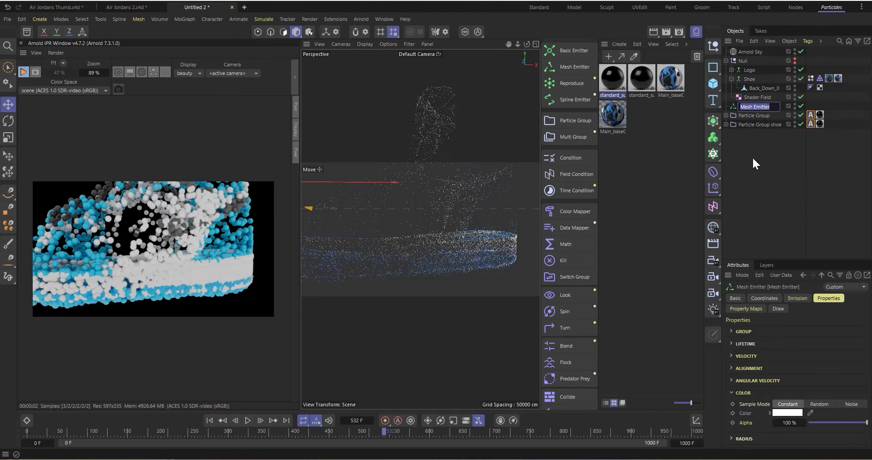
click(734, 106)
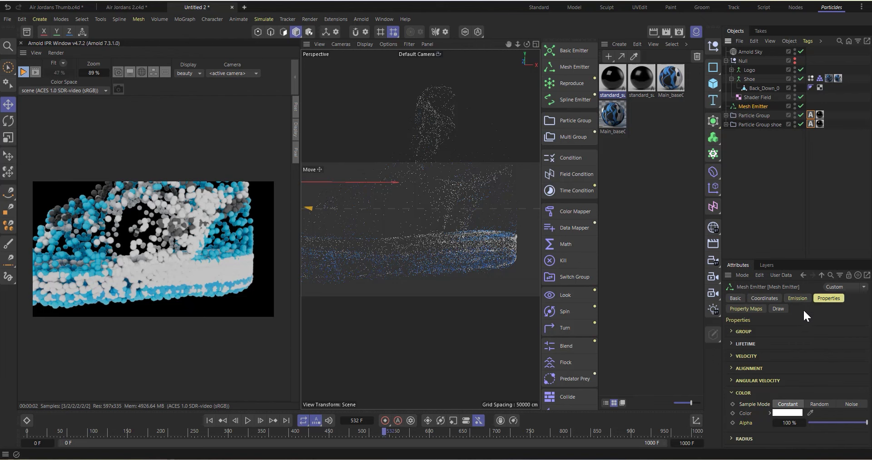
click(735, 393)
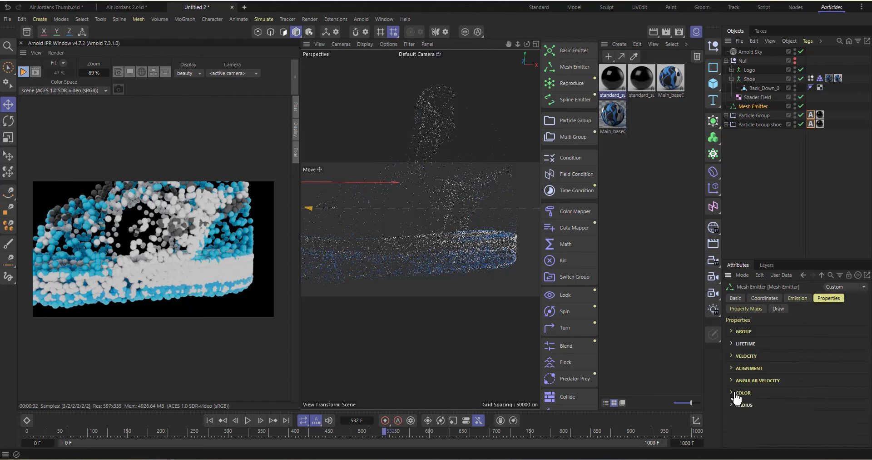
click(750, 405)
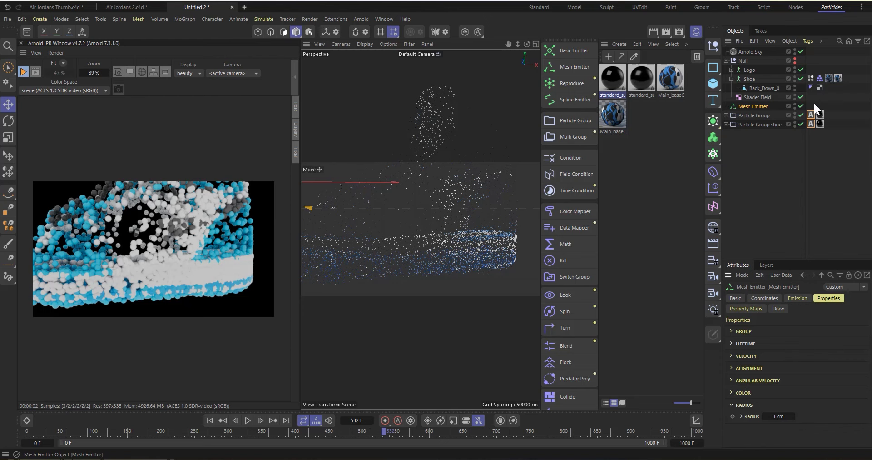
Step: Reselect both Arnold tags, frame the whole shoe, and check its colored particles in the render at frame 667
drag(812, 104, 811, 124)
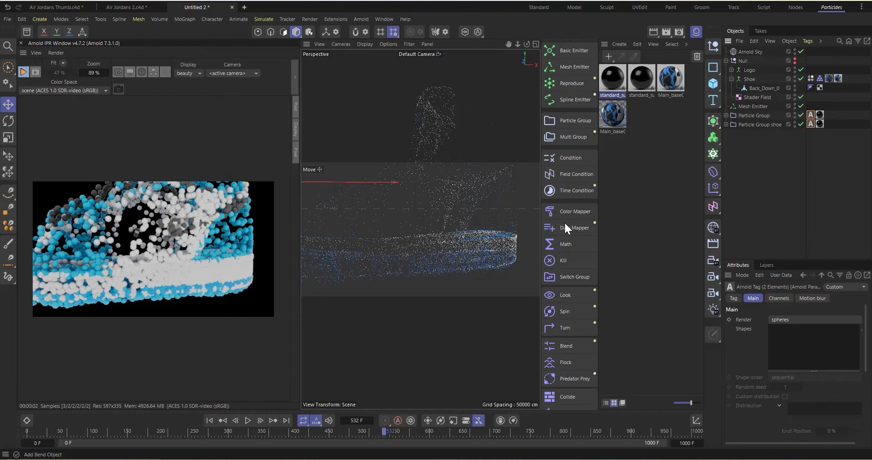
scroll(427, 284, down, 5)
scroll(409, 287, up, 2)
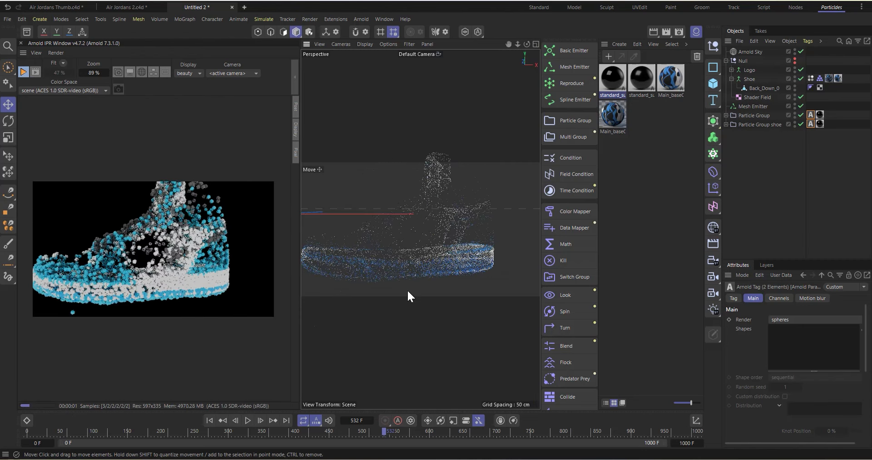
drag(383, 437, 474, 439)
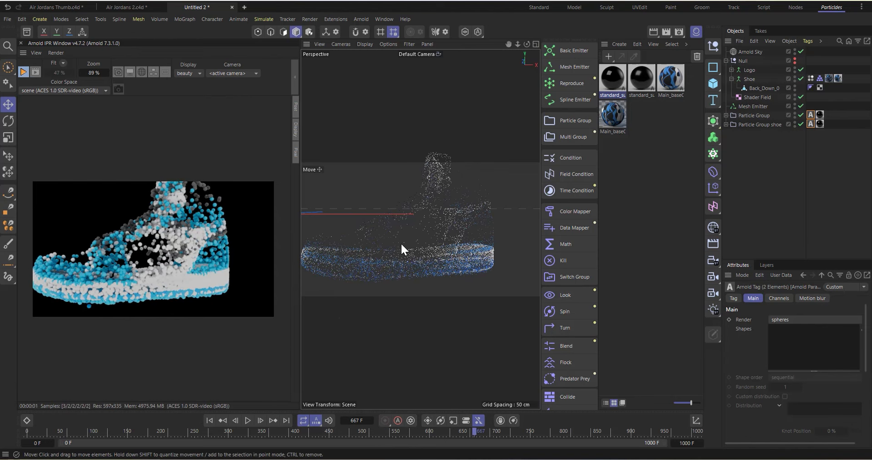
Step: Switch to the Air Jordans Thumb.c4d project, widen the viewport, and scrub through its particle animation to frame 140
click(59, 6)
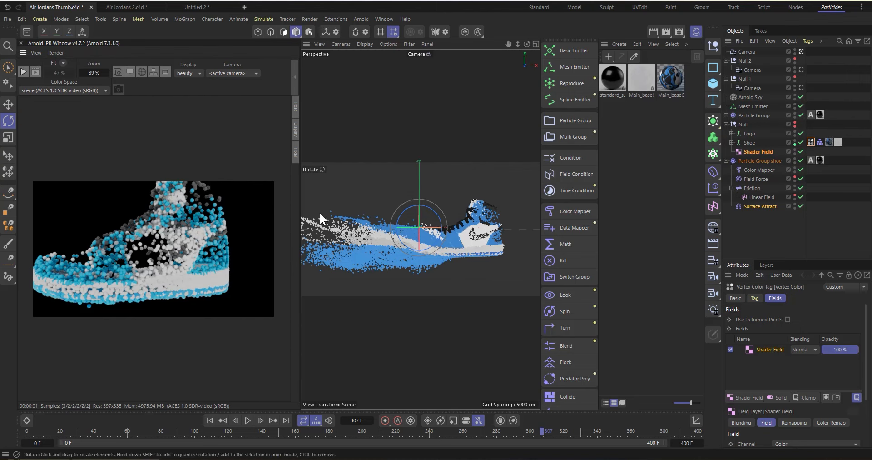
drag(300, 218, 131, 218)
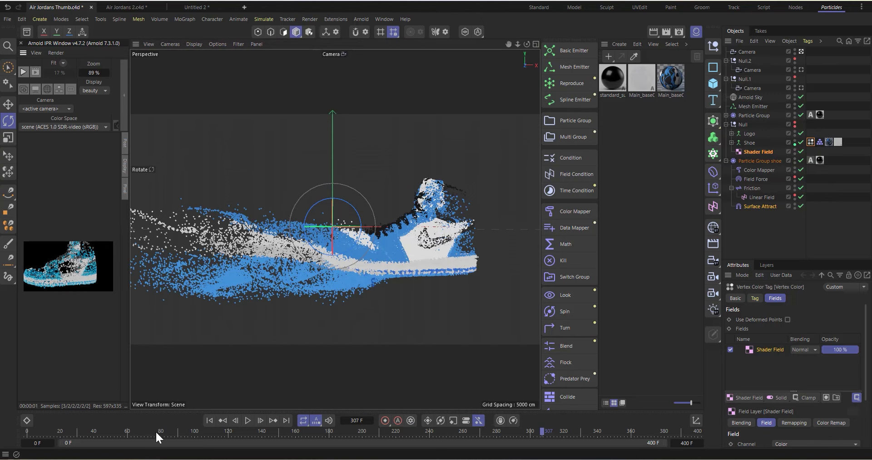
drag(156, 430, 283, 430)
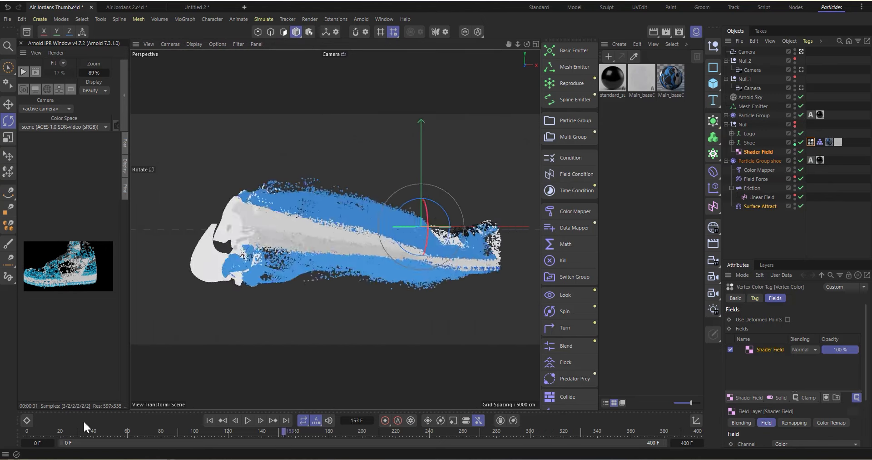
drag(84, 427, 262, 430)
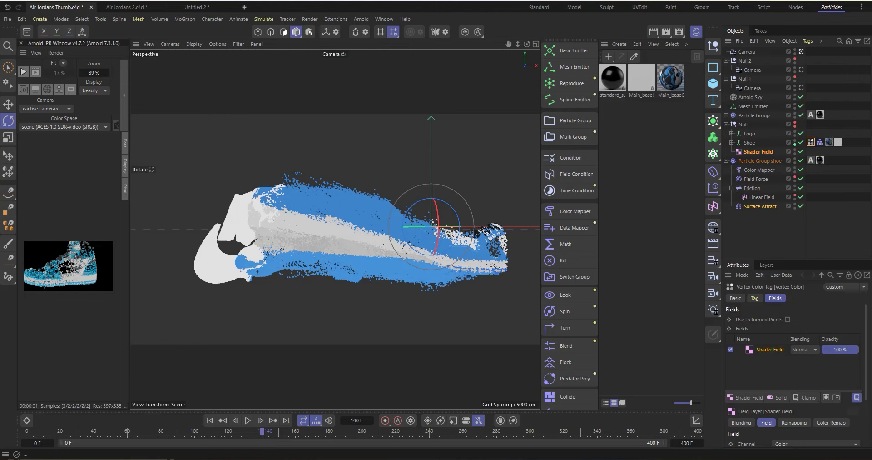
Step: Return to the Untitled 2 project and play the Nike logo particle animation from the start to frame 65
click(128, 7)
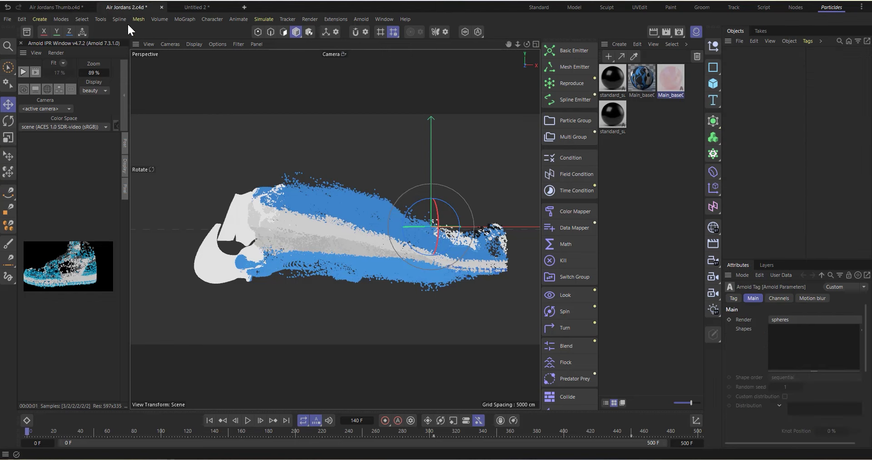
key(ctrl+Tab)
click(248, 420)
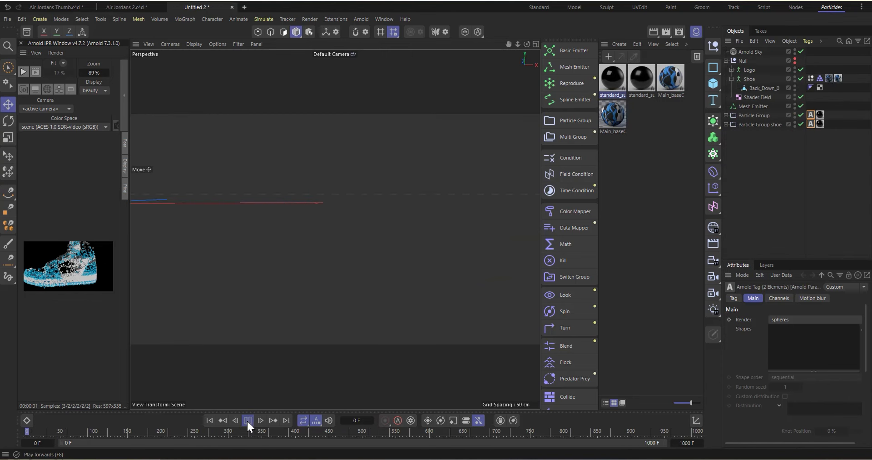
click(248, 420)
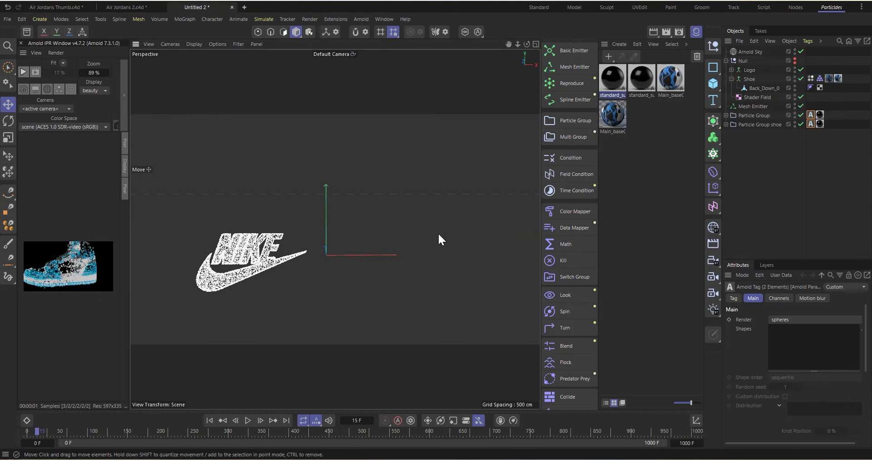
scroll(237, 328, up, 3)
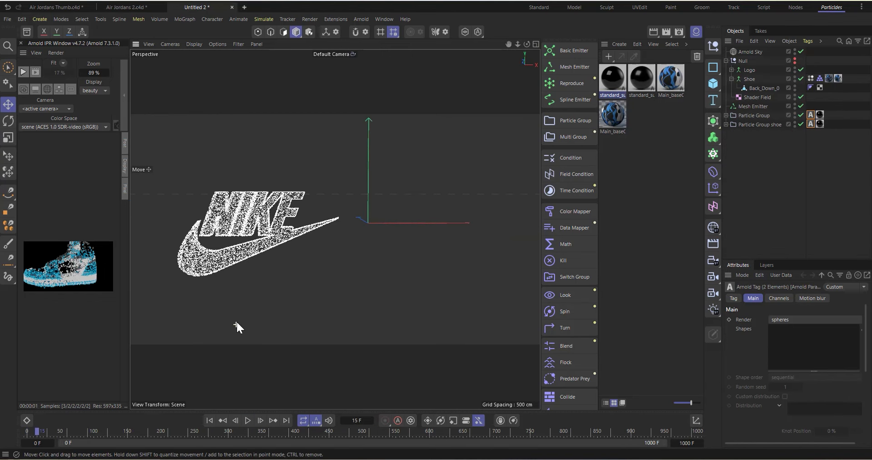
click(249, 418)
click(248, 420)
scroll(181, 217, up, 4)
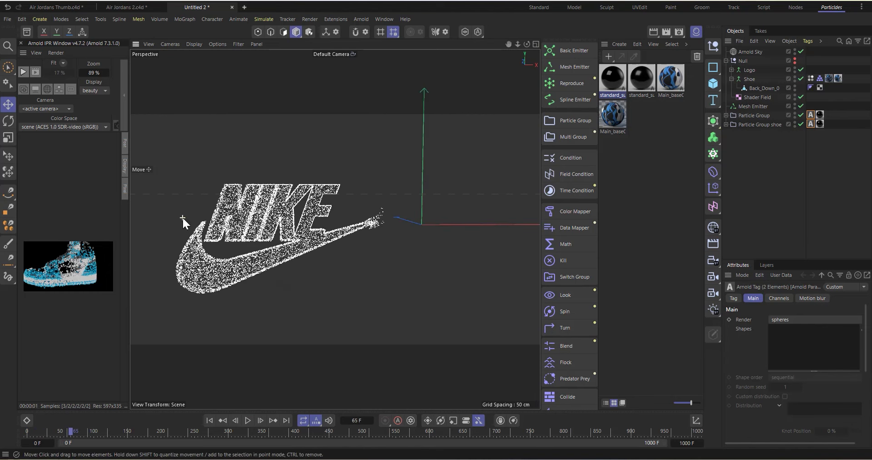
scroll(230, 255, up, 2)
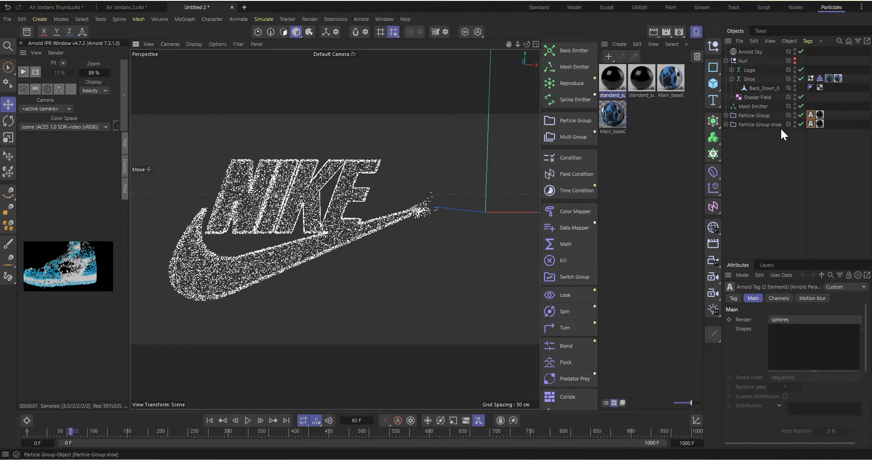
Step: Examine the Cache settings of Particle Group and Particle Group shoe, together and individually, and reselect both groups
drag(770, 144, 755, 118)
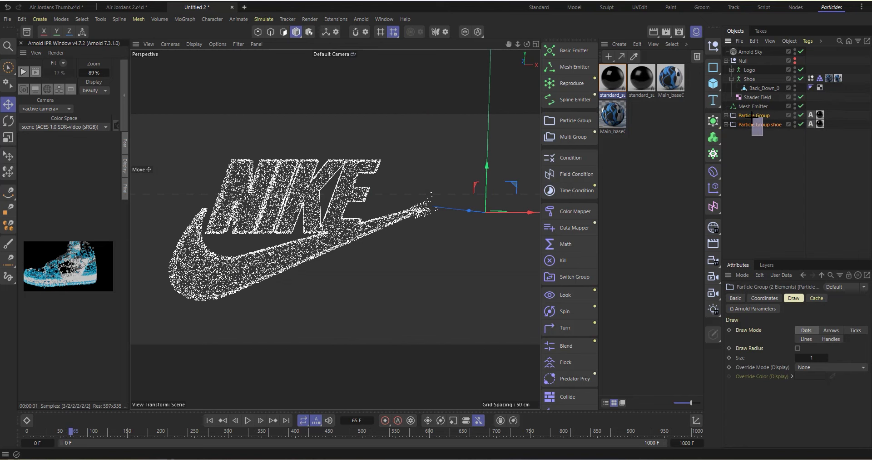
drag(752, 117, 752, 116)
click(816, 299)
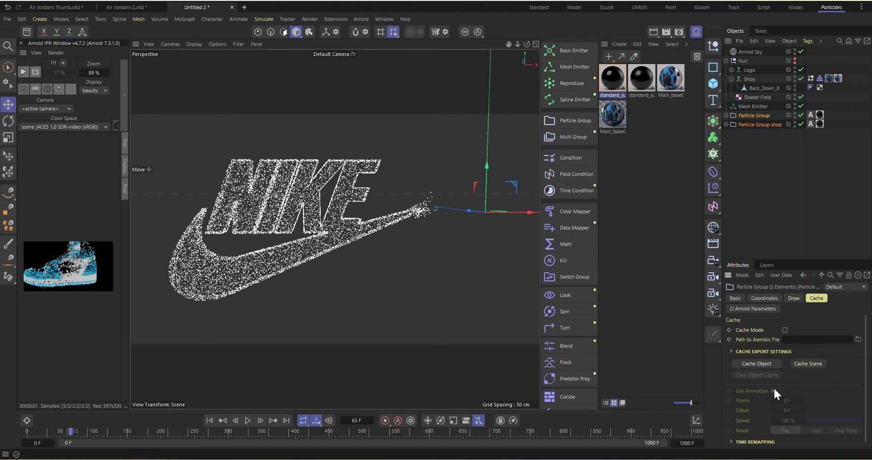
click(753, 124)
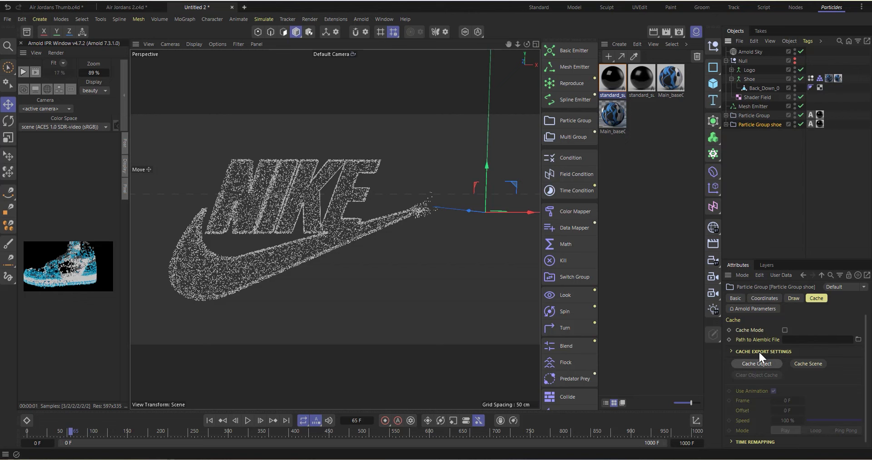
click(747, 116)
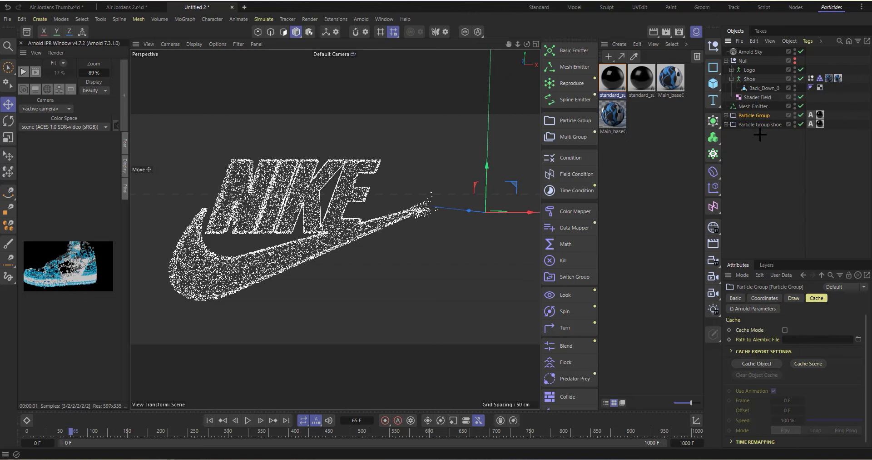
ctrl+click(758, 125)
Step: Switch to the Air Jordans Thumb.c4d project, scrub to frame 84, and expand only Particle Group among the particle groups and Null
click(64, 7)
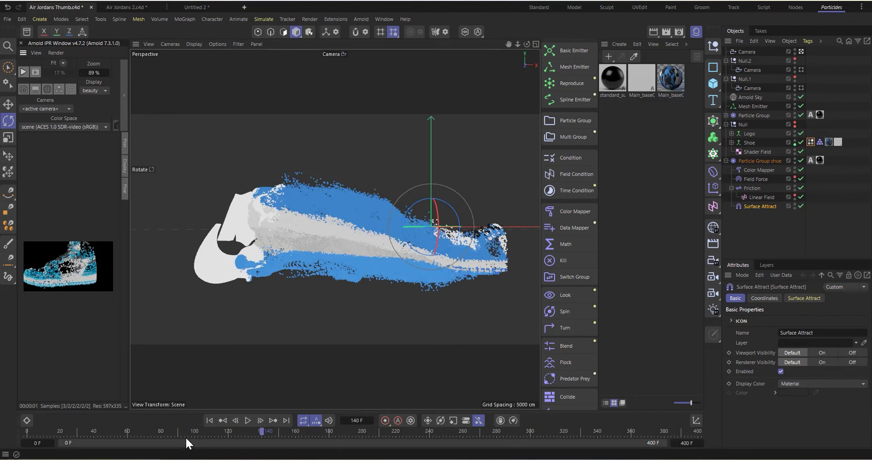
drag(186, 438, 168, 435)
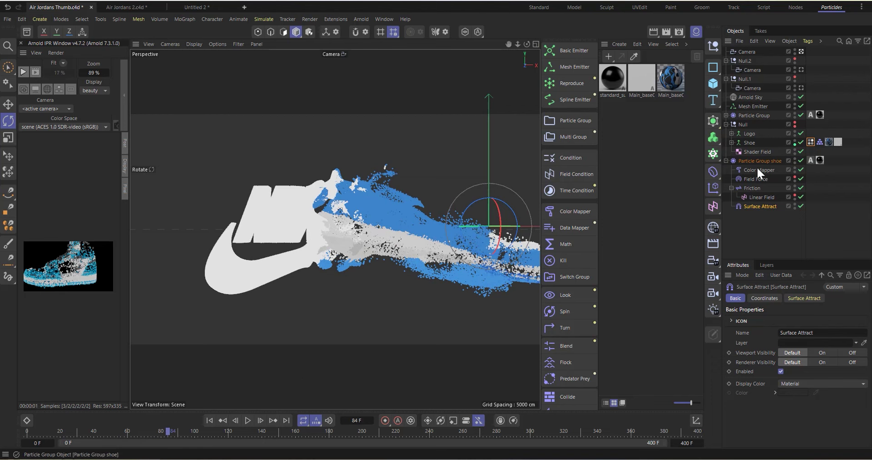
click(726, 161)
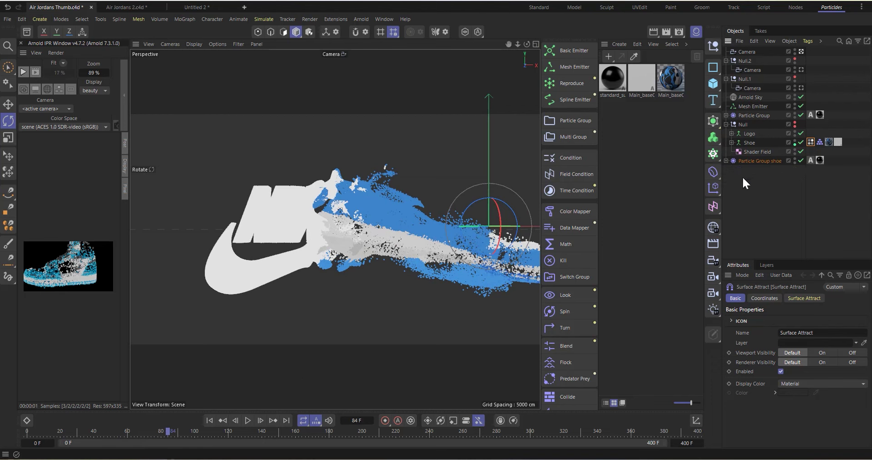
click(726, 123)
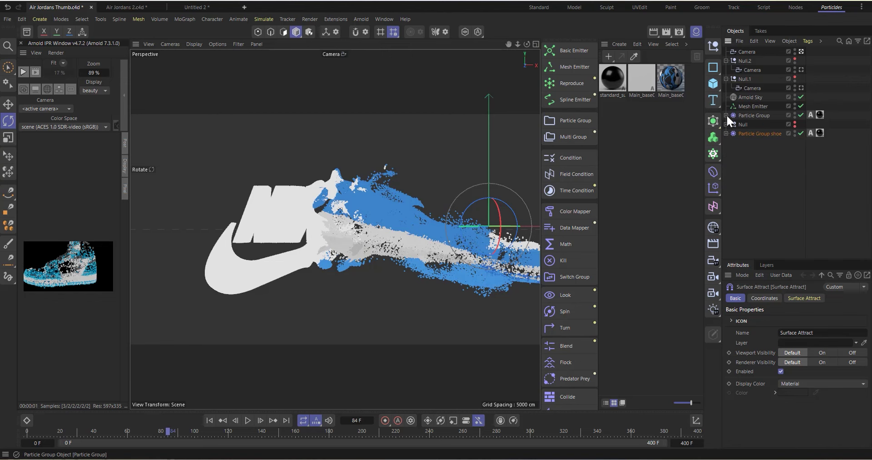
click(727, 115)
Step: Examine the Turbulence, Wind and Friction modifiers inside Particle Group
click(757, 124)
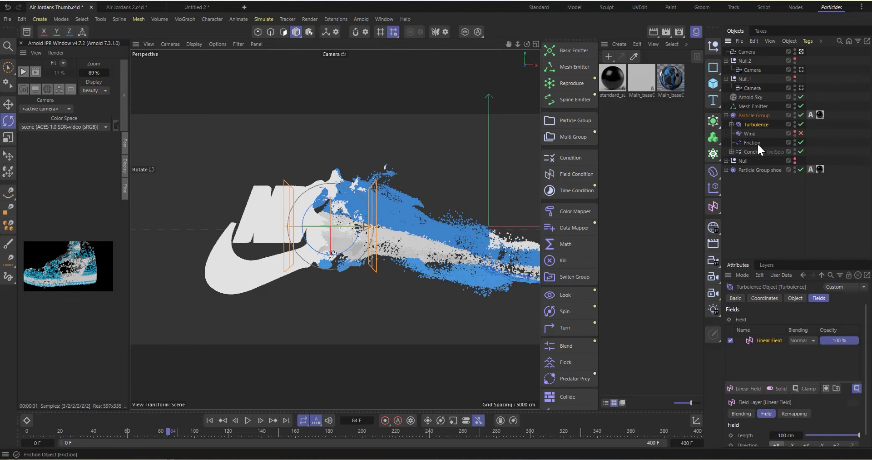
click(753, 143)
click(751, 133)
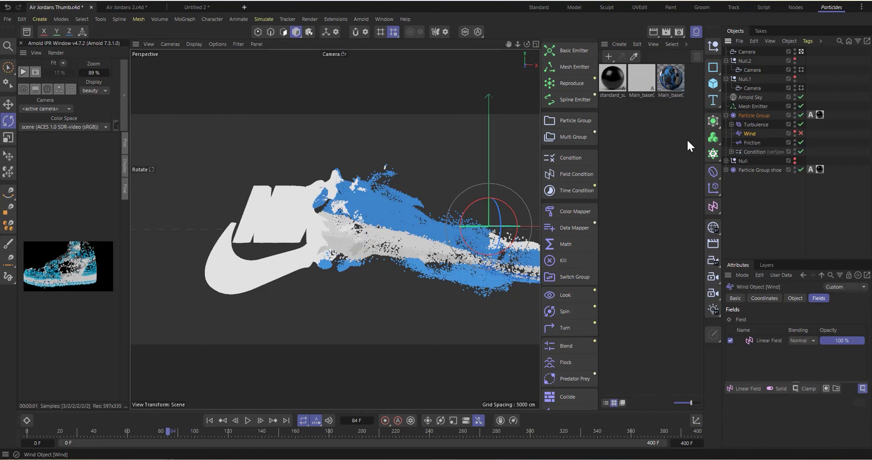
click(751, 141)
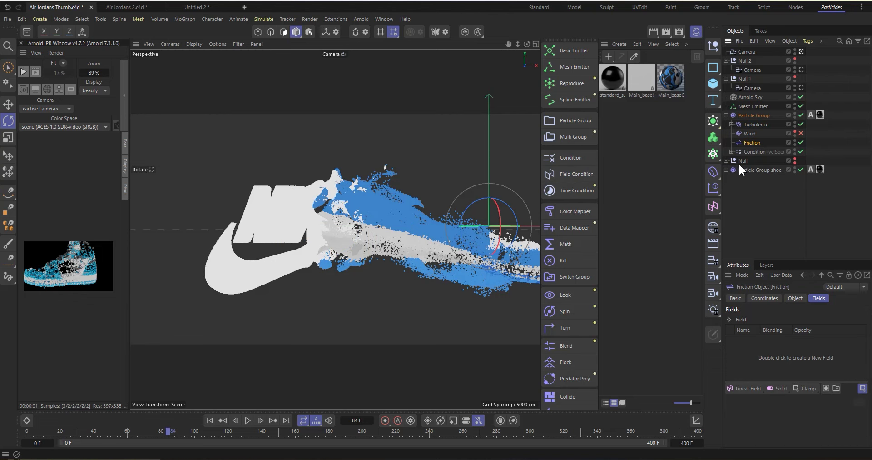
Step: Expand the Condition in Particle Group and examine its velocity speed settings and the Switch Group's target
click(731, 151)
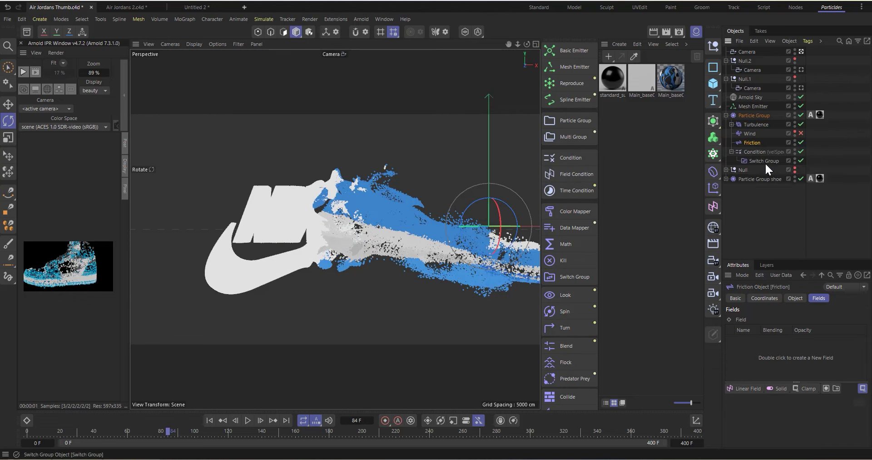
click(757, 159)
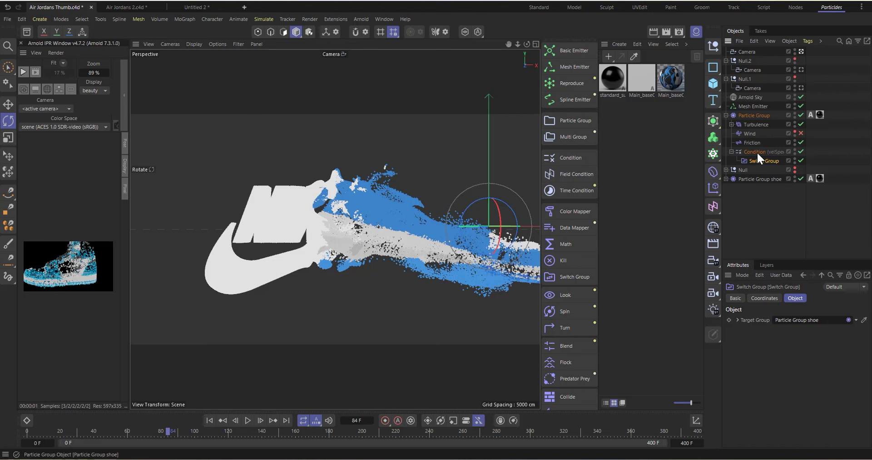
click(757, 152)
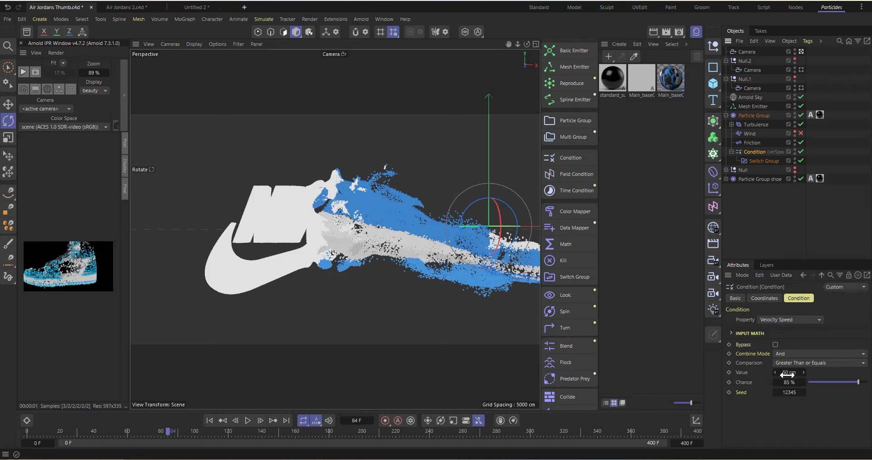
drag(788, 374, 794, 375)
click(763, 161)
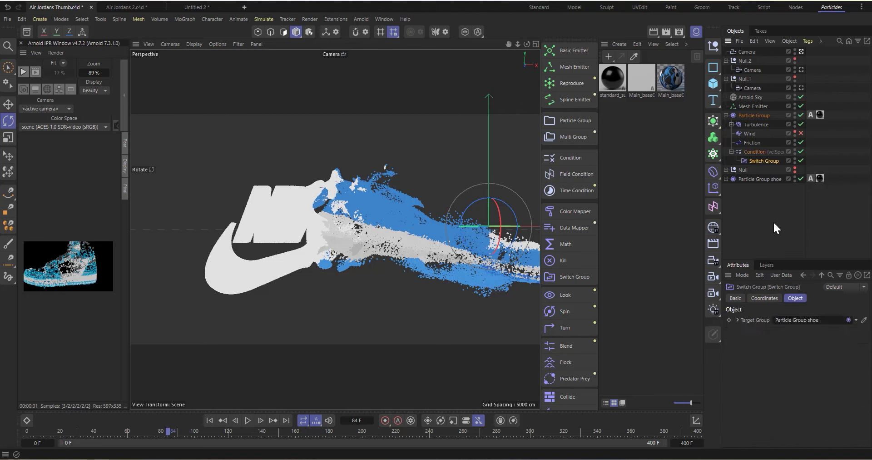
Step: Examine the cache settings of Particle Group shoe, expand the group, and inspect its Color Mapper
click(759, 179)
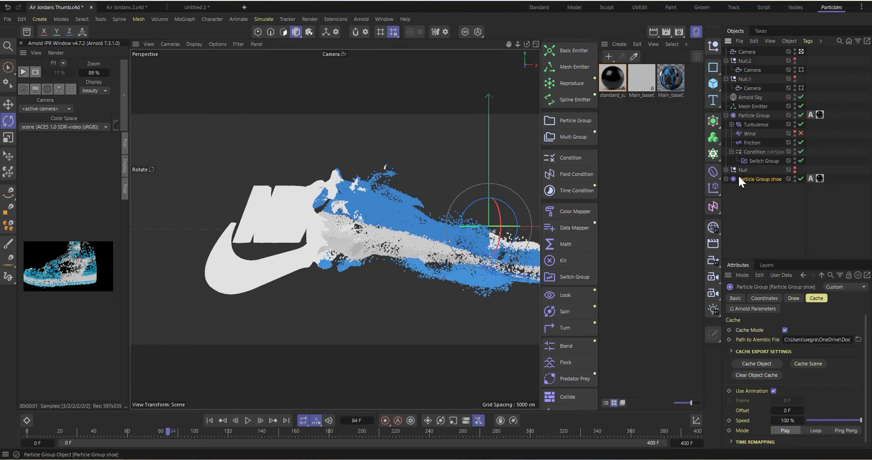
click(727, 179)
click(762, 188)
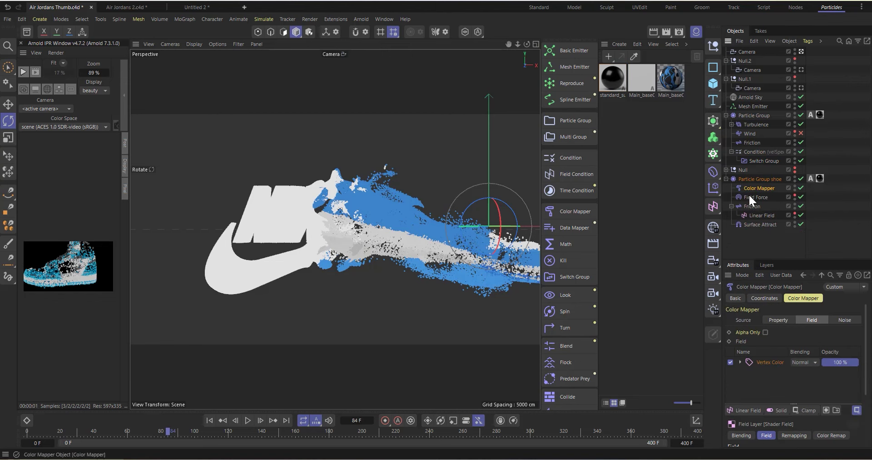
Step: Examine the Field Force's object properties, including the direction settings of its Shoe field layer
click(755, 196)
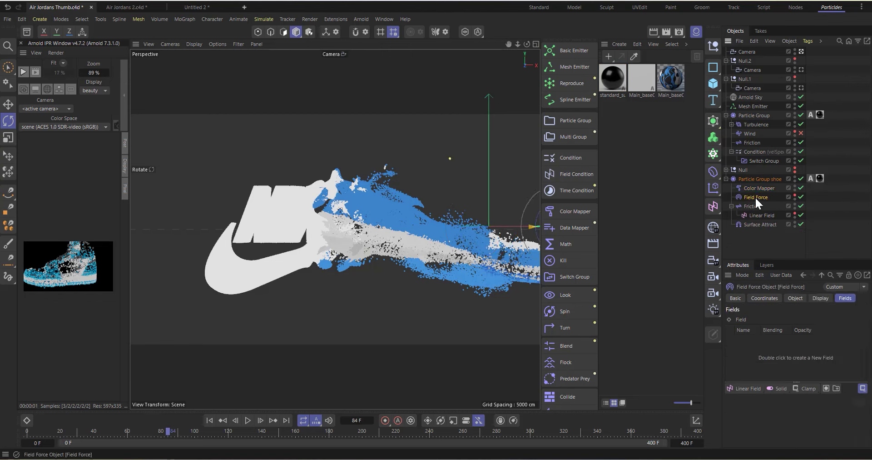
click(795, 299)
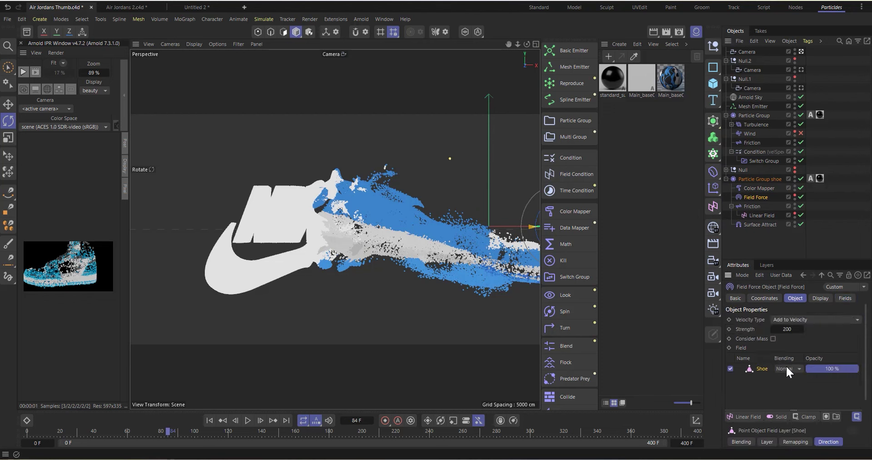
scroll(811, 422, down, 5)
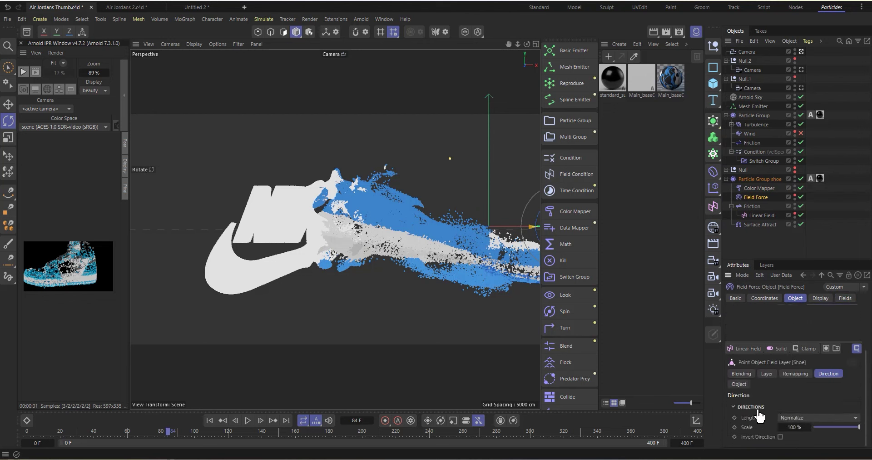
scroll(765, 343, up, 5)
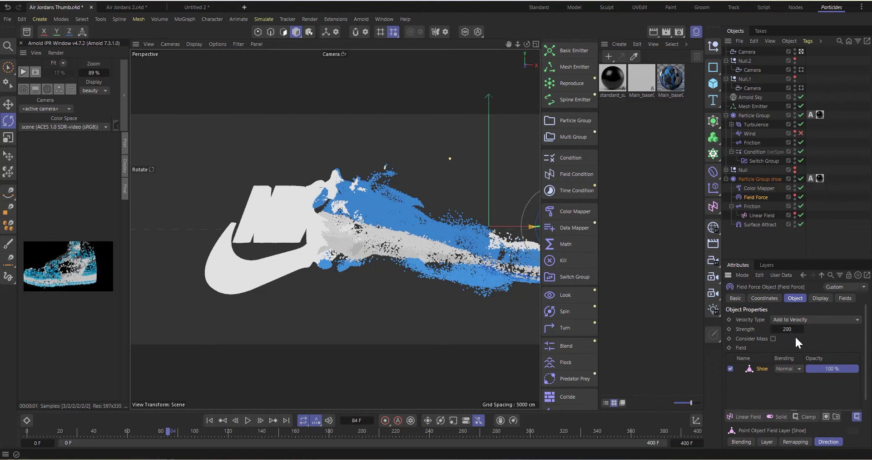
scroll(818, 330, down, 5)
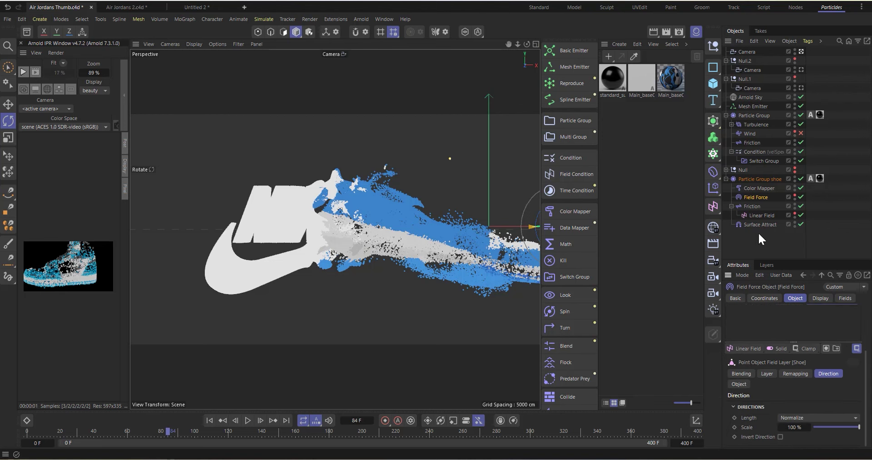
Step: Examine the shoe group's Friction with its Linear Field, and the Surface Attract settings
click(751, 206)
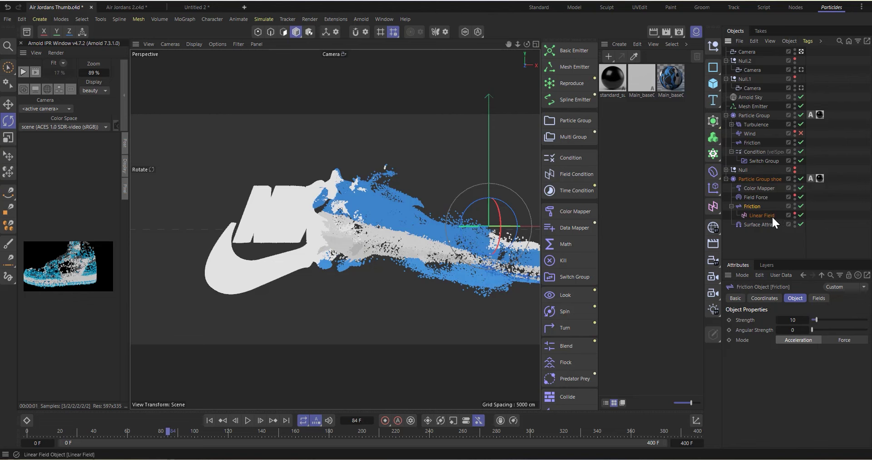
double_click(769, 216)
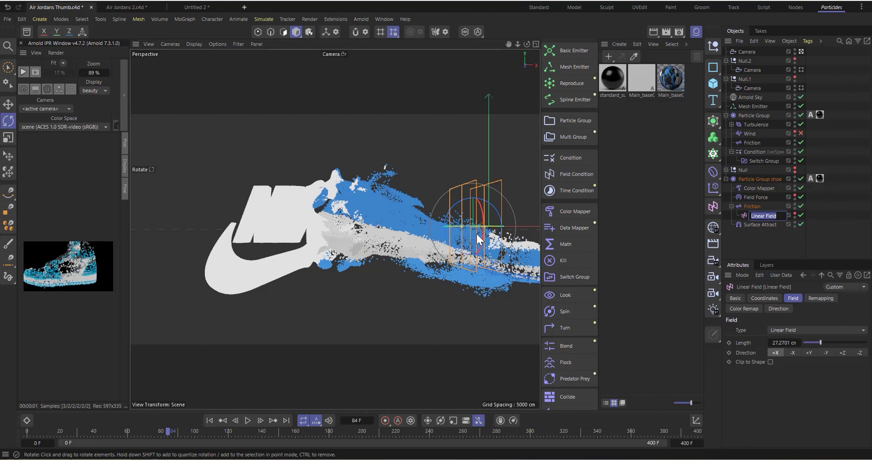
click(752, 225)
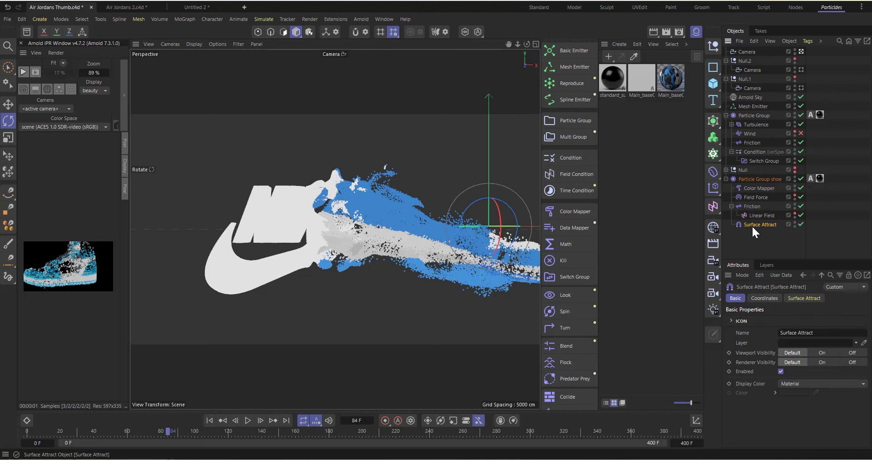
click(802, 299)
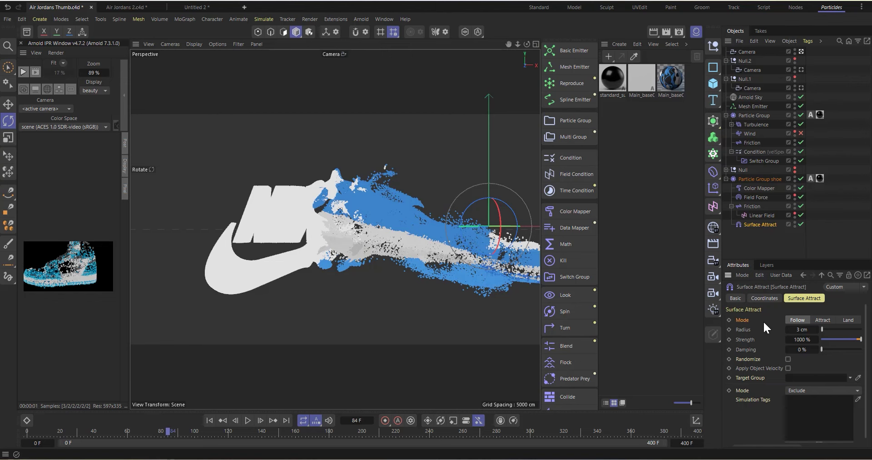
Step: Examine the Particles simulation options in the scene settings, and return to the Surface Attract properties
key(ctrl+d)
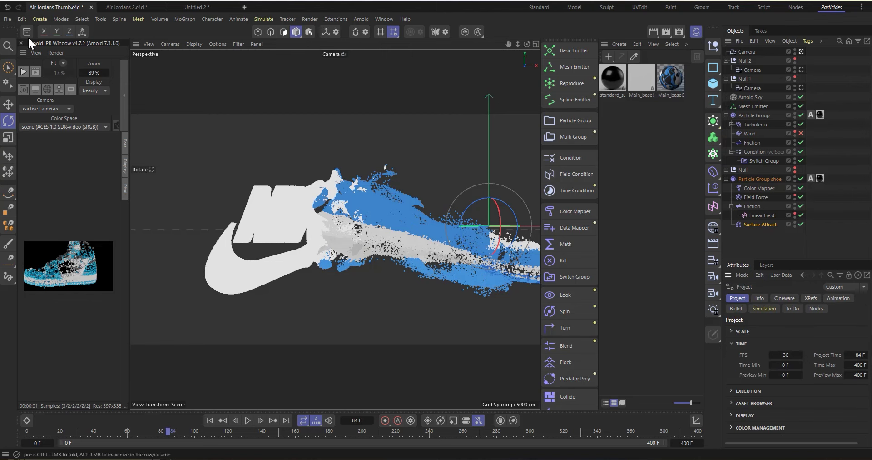
click(21, 19)
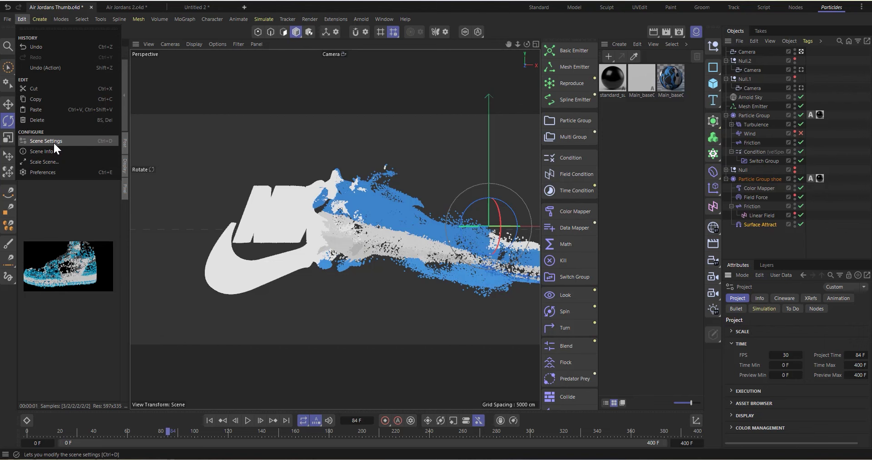
click(53, 141)
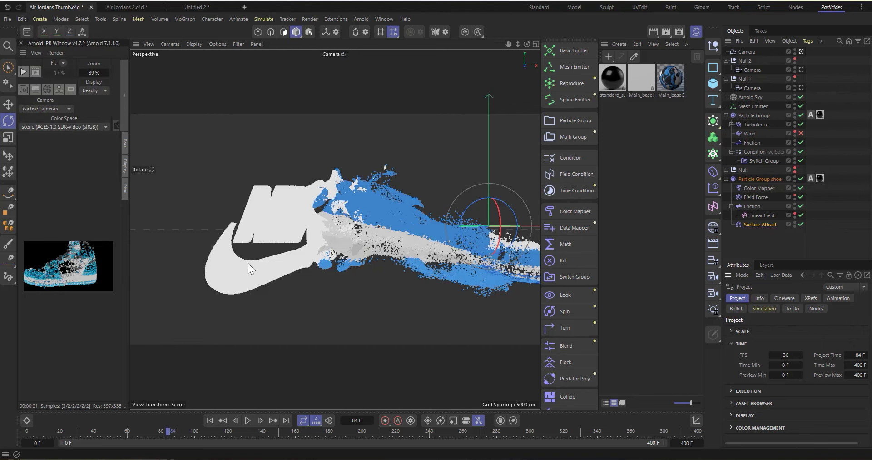
click(765, 309)
click(816, 332)
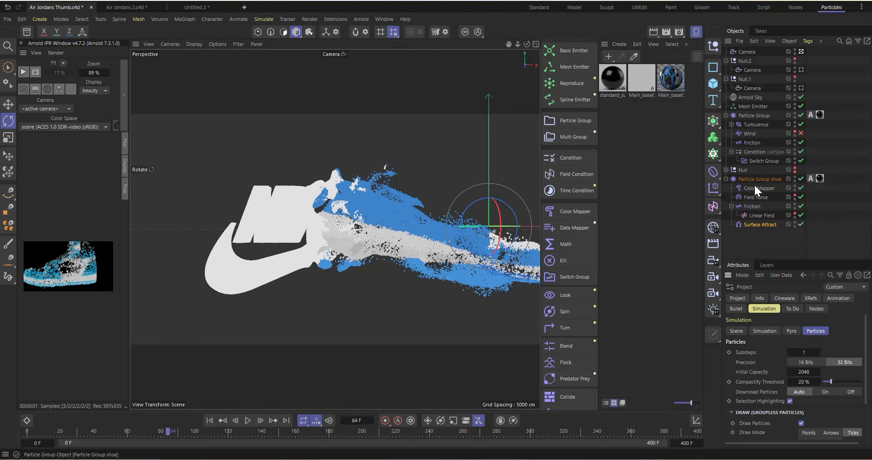
click(760, 224)
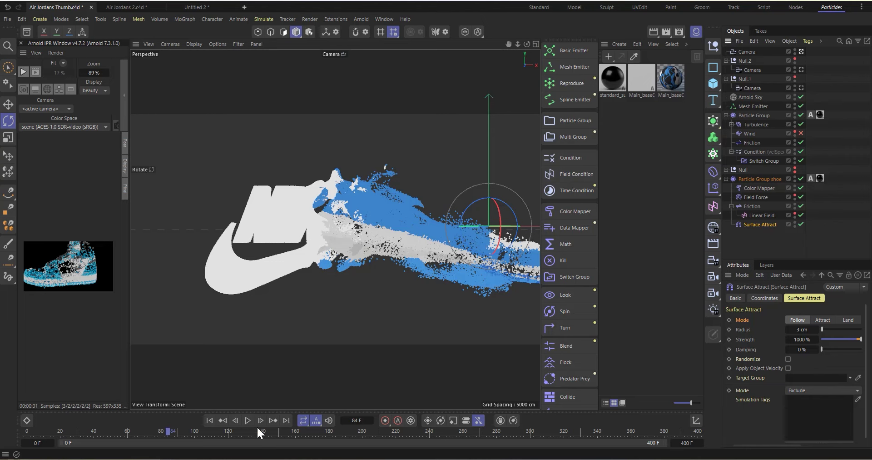
Step: Scrub to frame 177, look through the camera under Null.2, select that camera, and scrub back to frame 103
drag(163, 431, 367, 432)
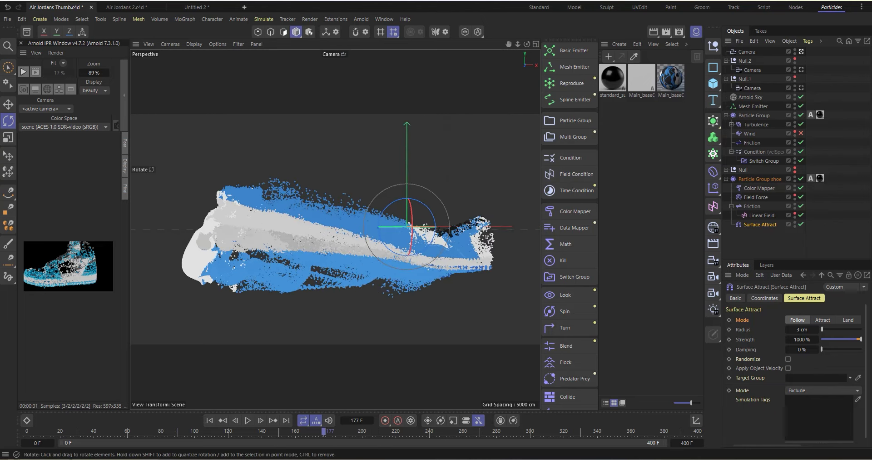
click(802, 69)
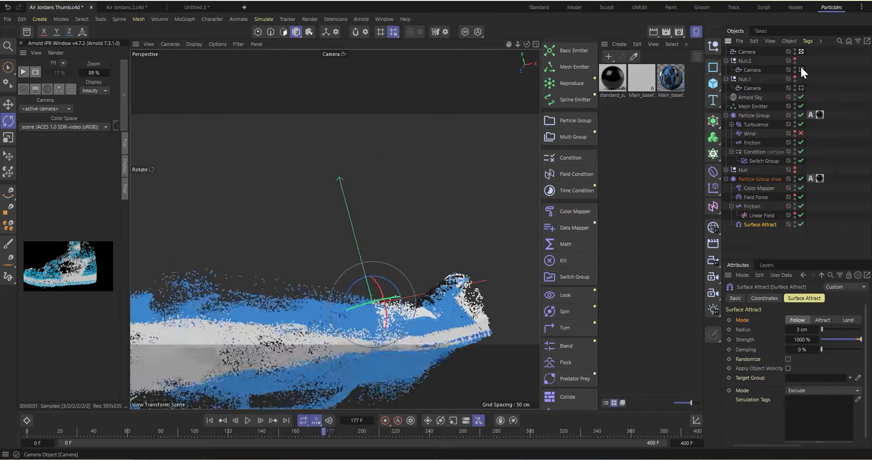
click(802, 69)
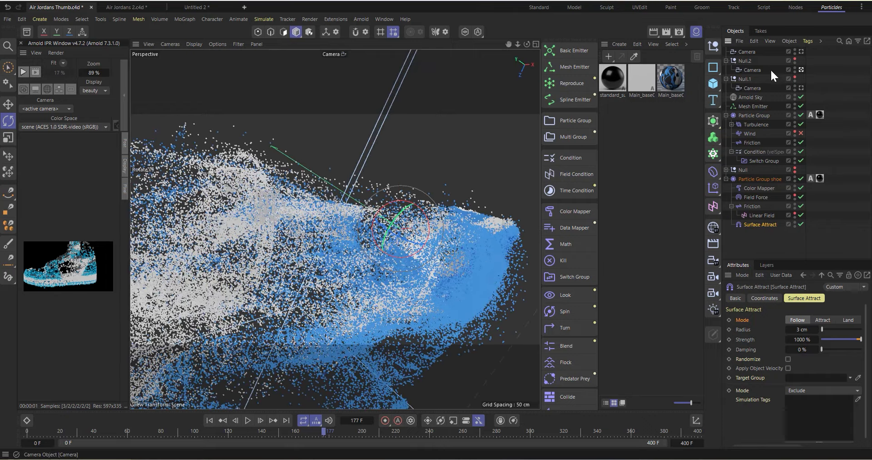
click(752, 70)
drag(323, 430, 199, 430)
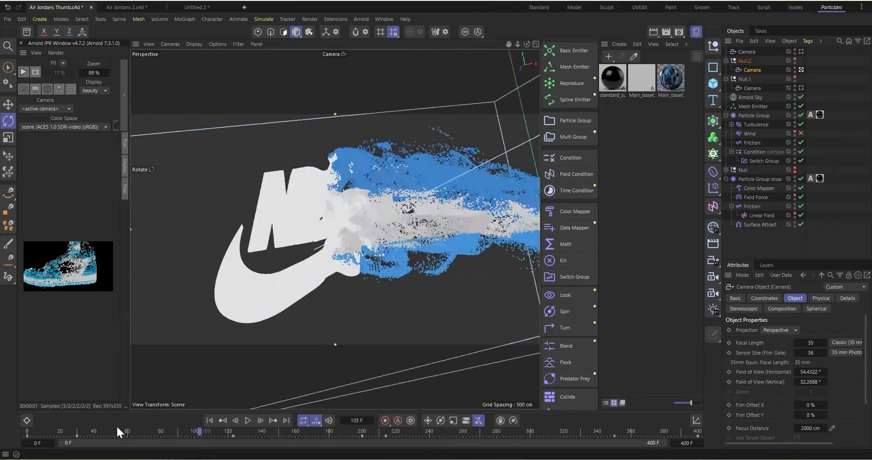
Step: Scrub the thumbnail project's simulation to frame 400, and review the air 1.mp4 render up to frame 268
drag(117, 425, 701, 454)
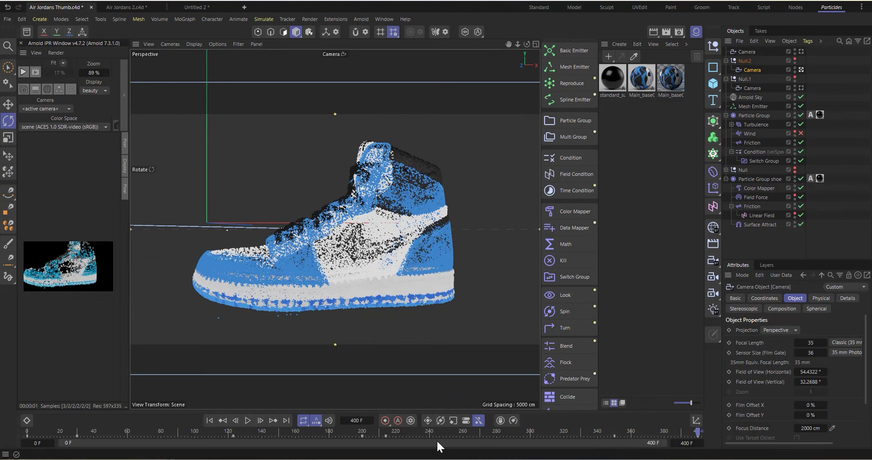
click(429, 427)
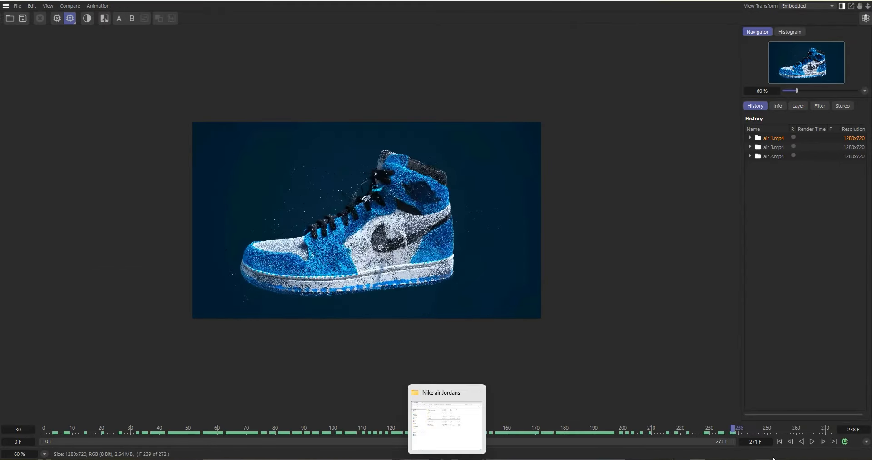
drag(615, 427, 718, 446)
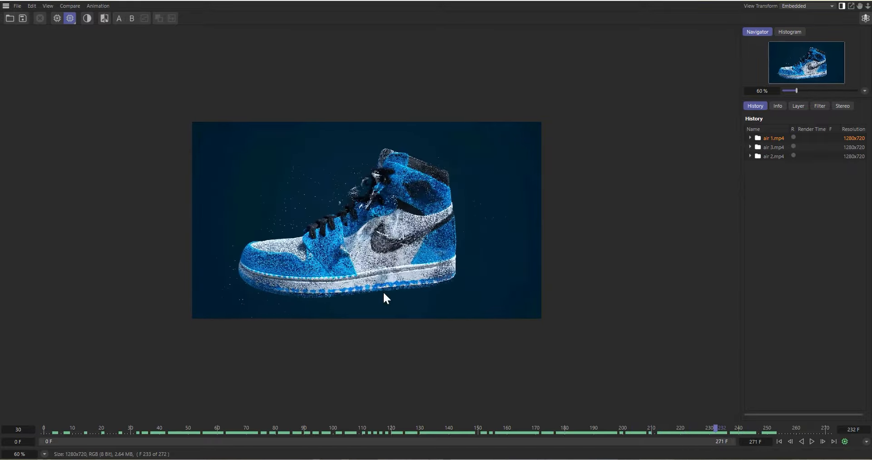
scroll(375, 231, up, 3)
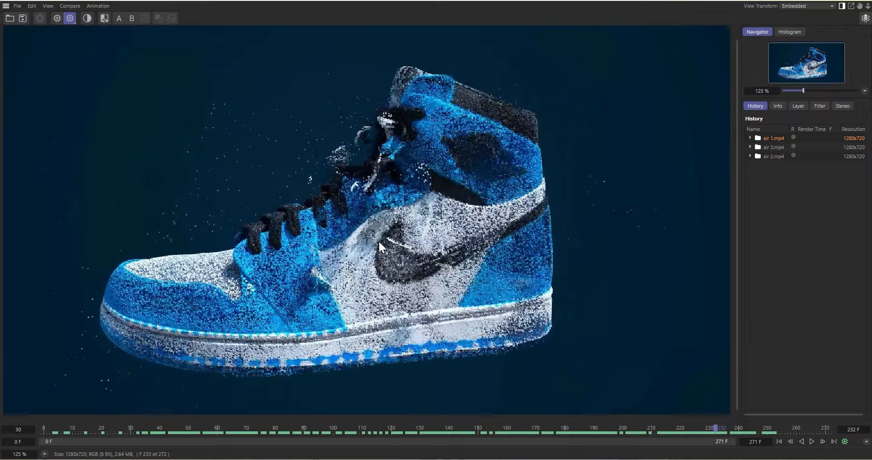
drag(725, 429, 819, 423)
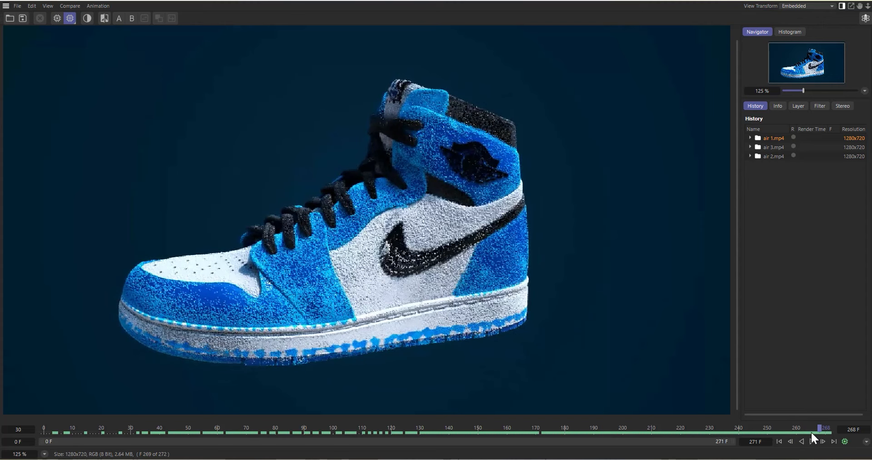
Step: Compare the air 2.mp4 and air 3.mp4 renders, inspecting air 2.mp4 up close at frame 308 and through its last frame, 347
click(769, 155)
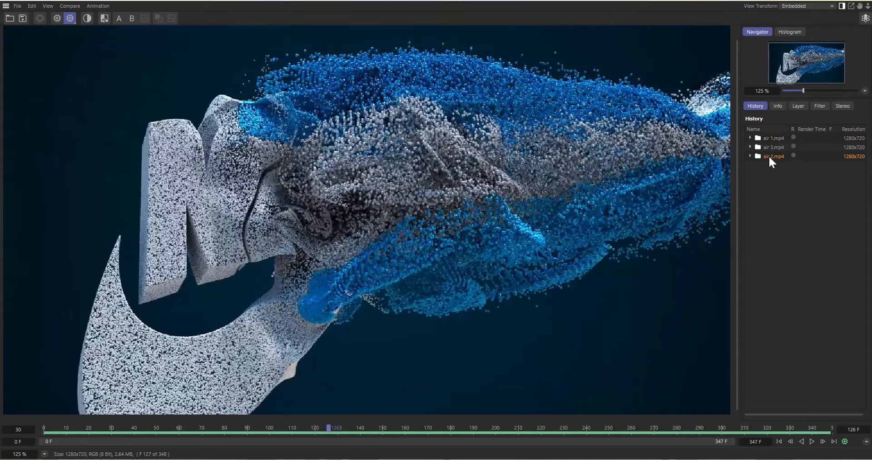
click(771, 149)
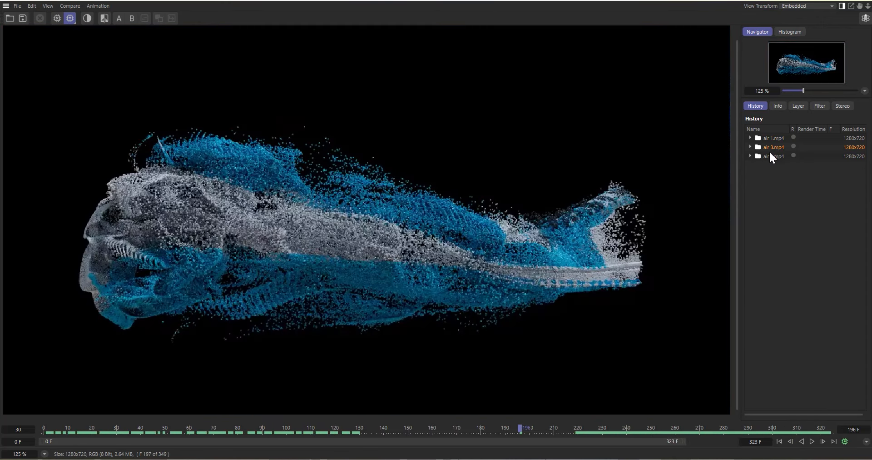
click(773, 156)
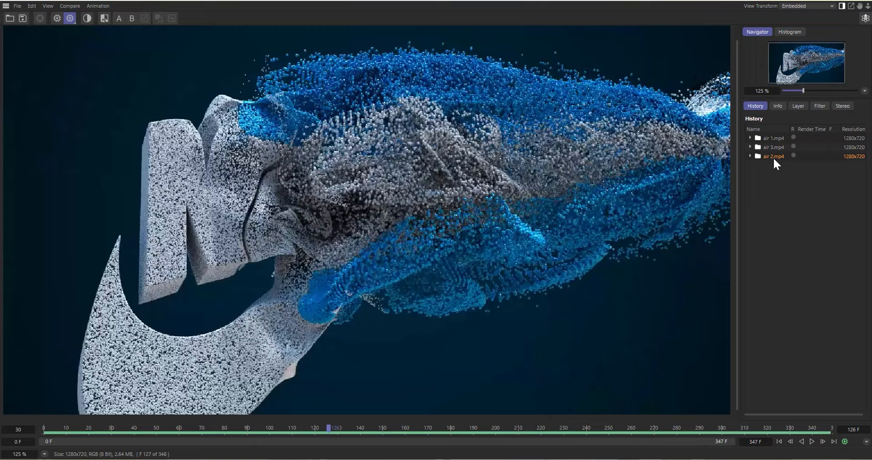
mouse_move(729, 427)
mouse_down()
mouse_move(763, 425)
mouse_move(741, 427)
mouse_up()
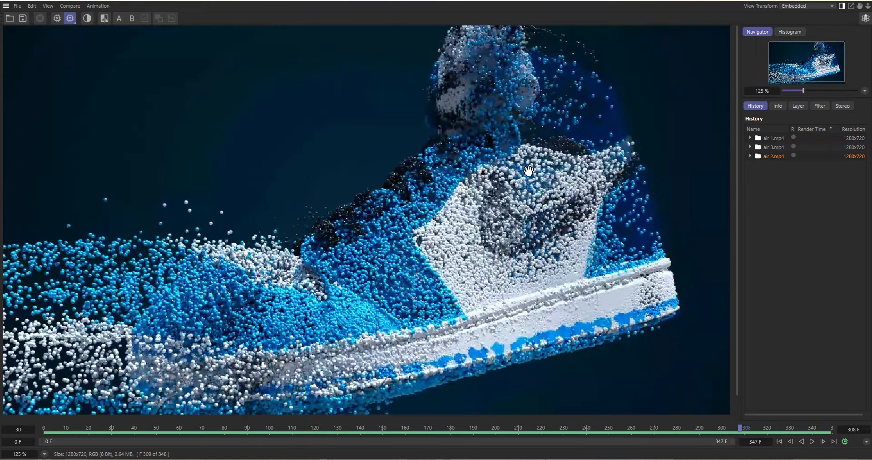
scroll(665, 126, up, 1)
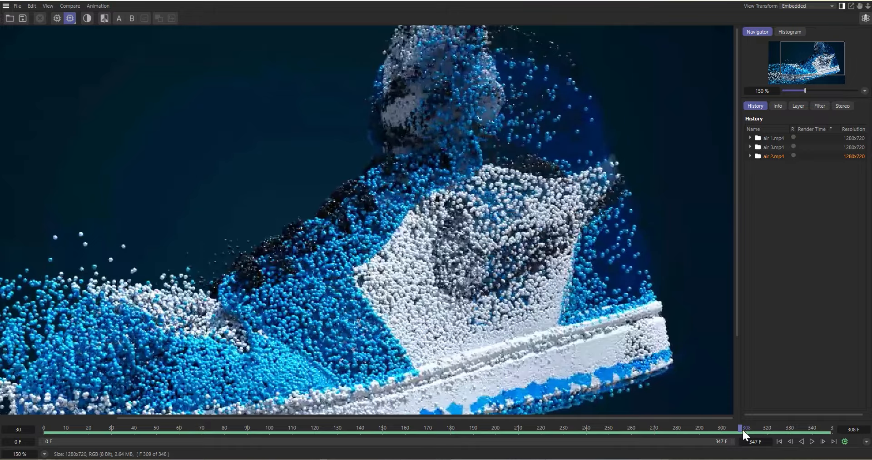
drag(740, 427, 854, 396)
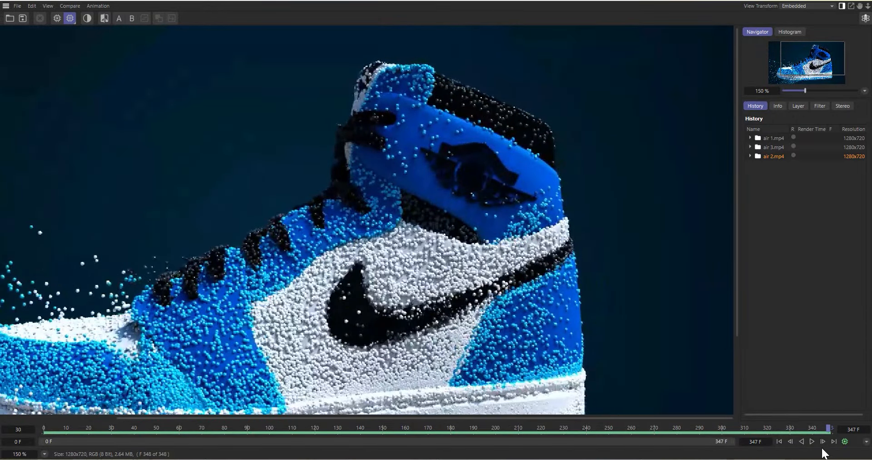
mouse_move(836, 424)
mouse_down()
mouse_move(620, 427)
mouse_move(841, 425)
mouse_up()
scroll(464, 200, down, 3)
scroll(477, 195, down, 4)
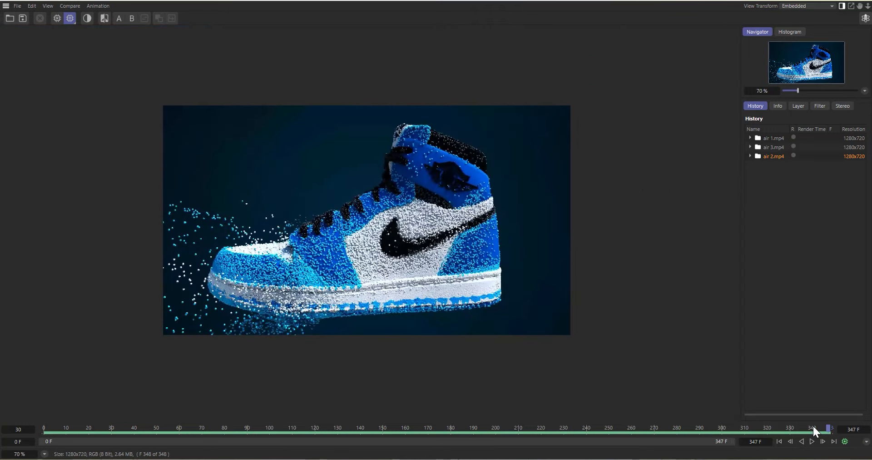
drag(813, 428, 477, 429)
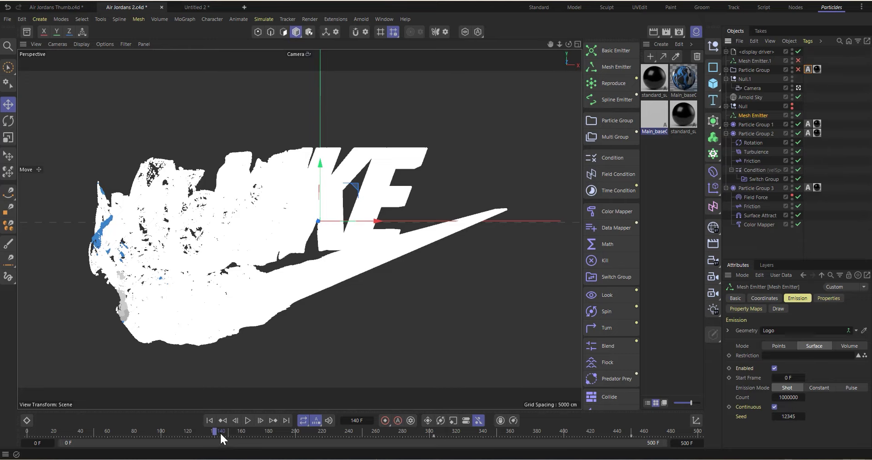
Step: Examine Particle Group 2 with its Rotation and Condition settings in the Air Jordans 2 project, scrubbing between frames 157 and 176
drag(220, 431, 249, 421)
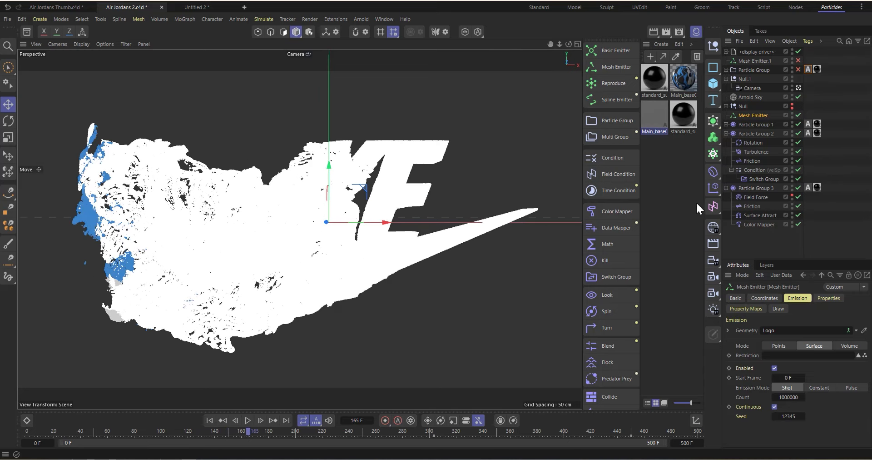
click(757, 133)
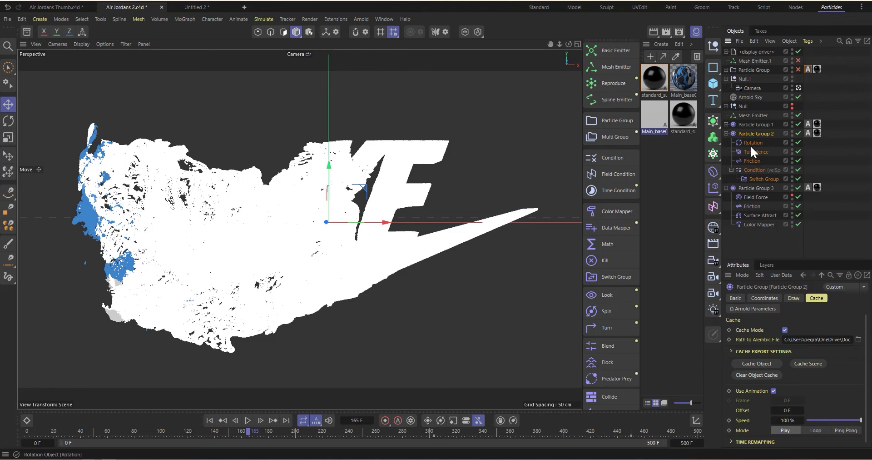
click(751, 142)
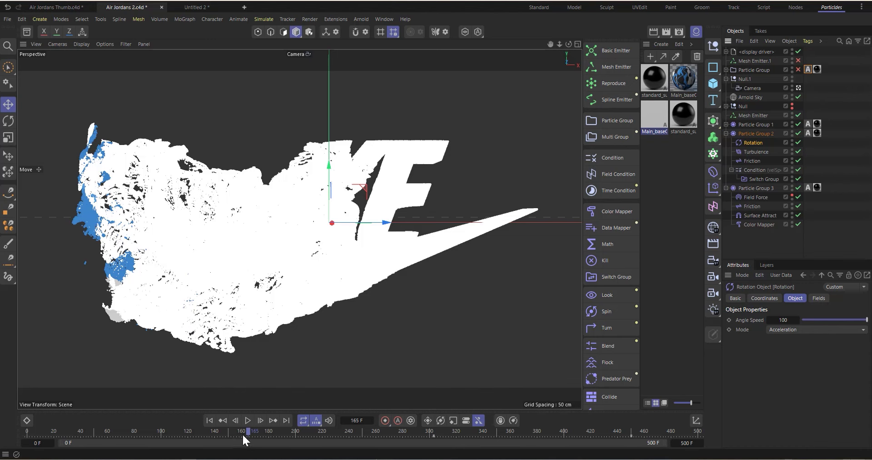
drag(247, 430, 263, 429)
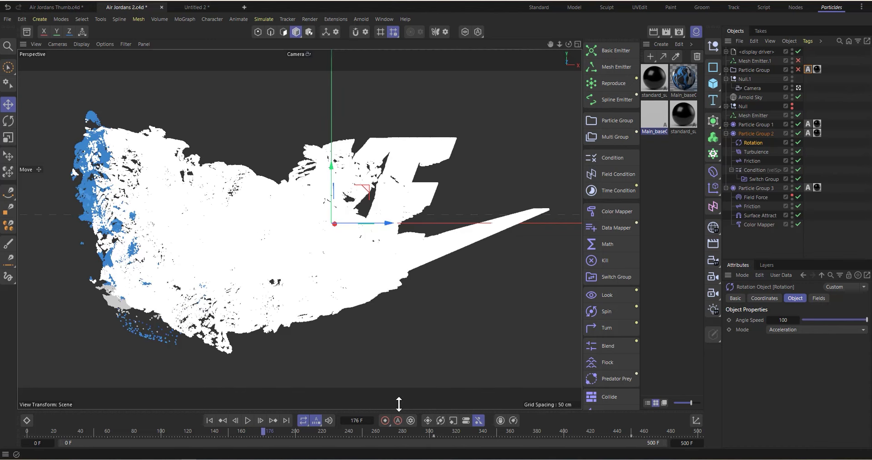
click(752, 171)
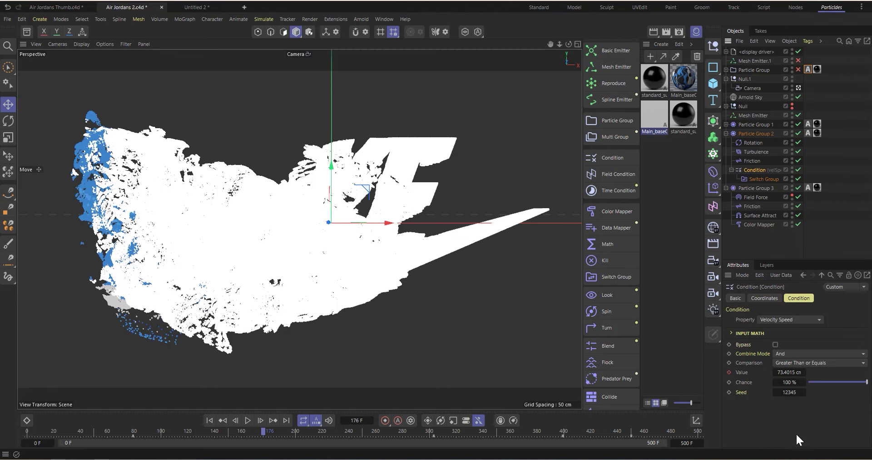
drag(266, 429, 238, 441)
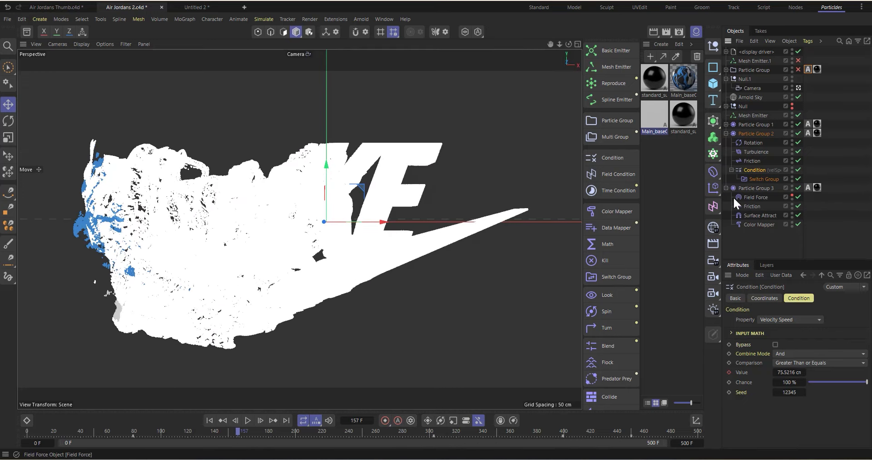
Step: Examine the Switch Group target, Particle Group 3's cache and its Field Force settings, and scrub the simulation to frame 500
click(756, 179)
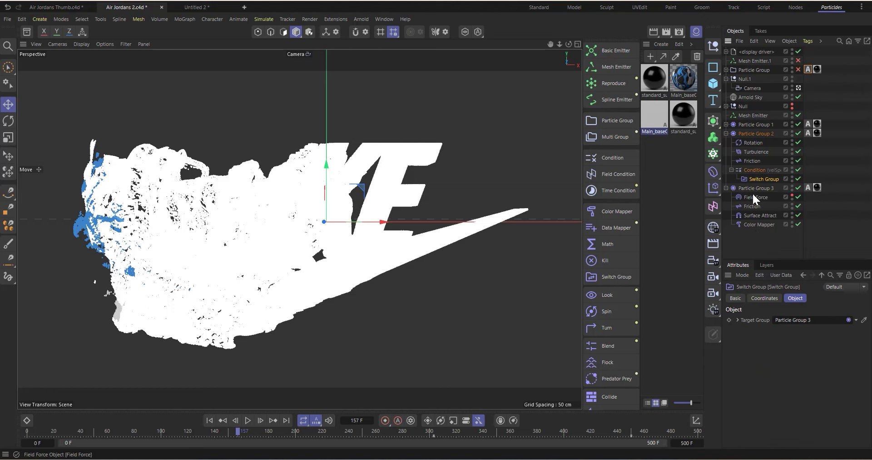
click(754, 188)
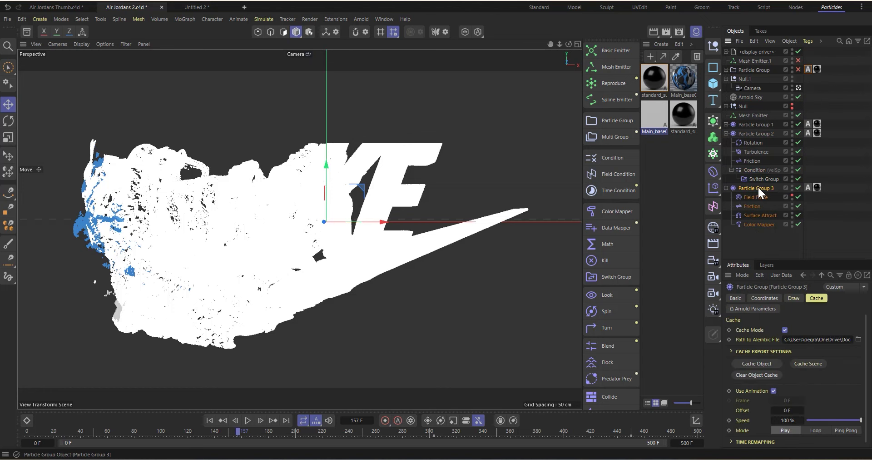
click(755, 197)
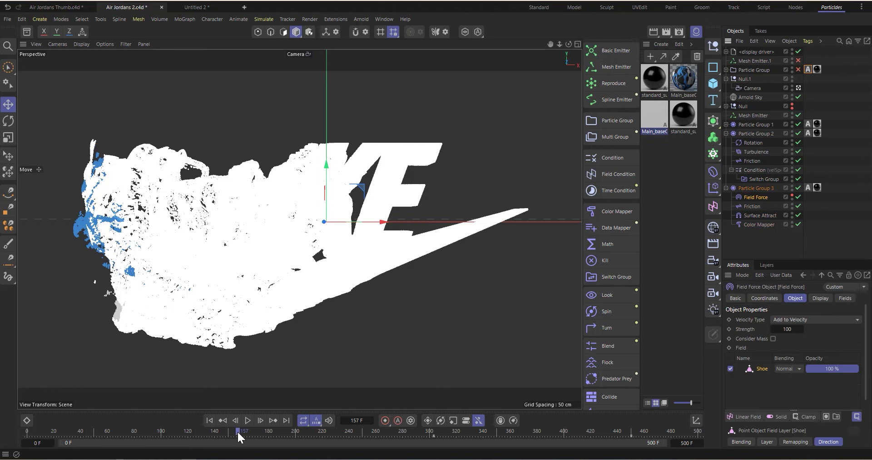
drag(237, 429, 347, 429)
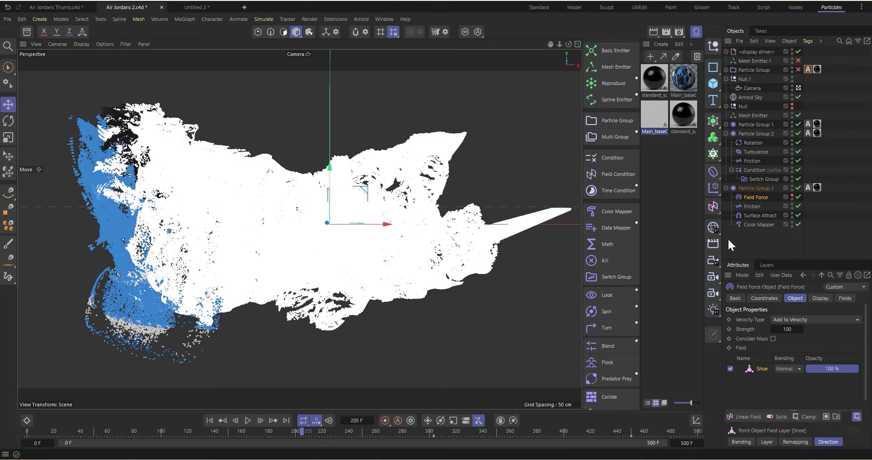
Step: Examine Particle Group 3's Friction, Surface Attract and Color Mapper, checking the simulation at frame 248 and scrubbing back to frame 139
click(755, 206)
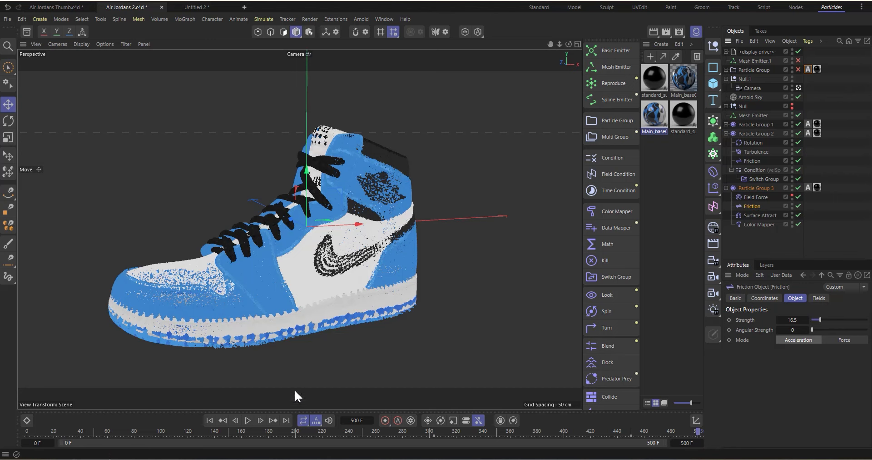
click(359, 429)
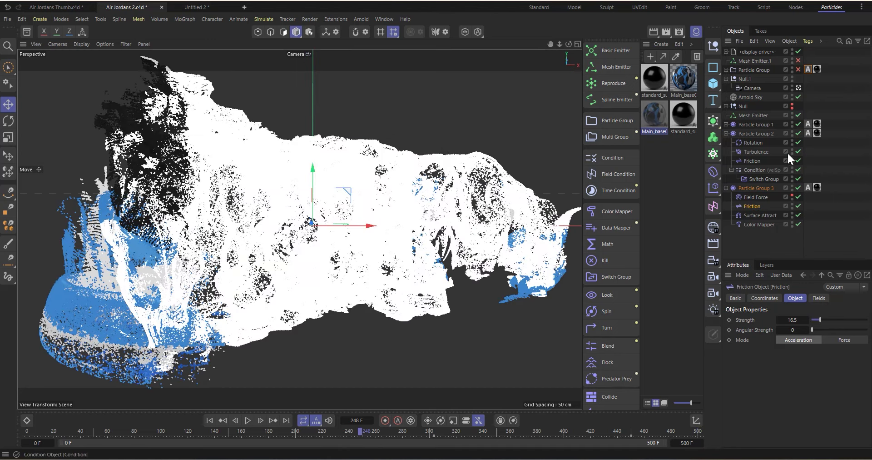
click(762, 215)
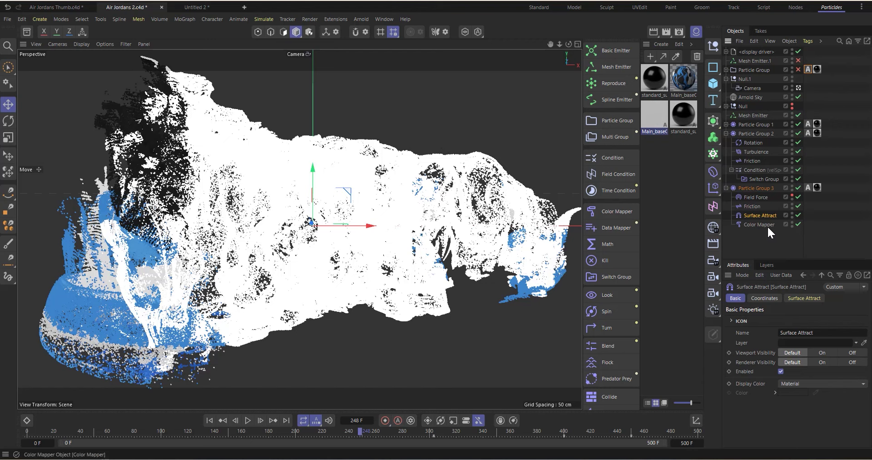
click(768, 224)
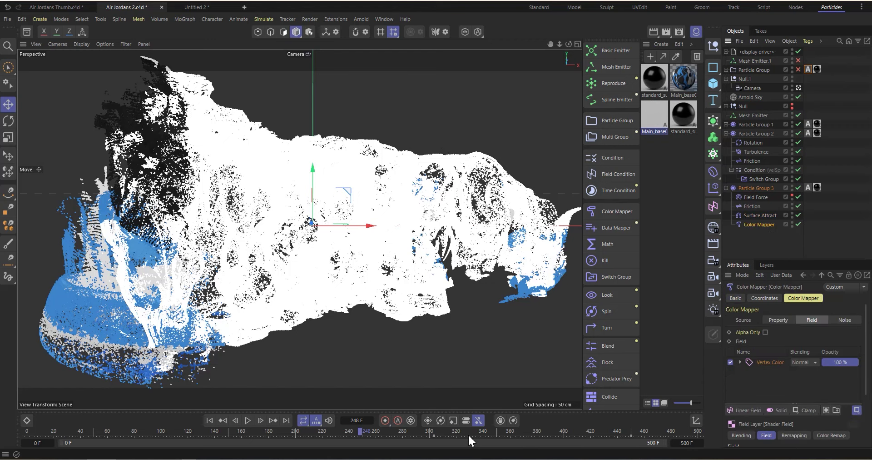
click(482, 432)
drag(497, 432, 262, 429)
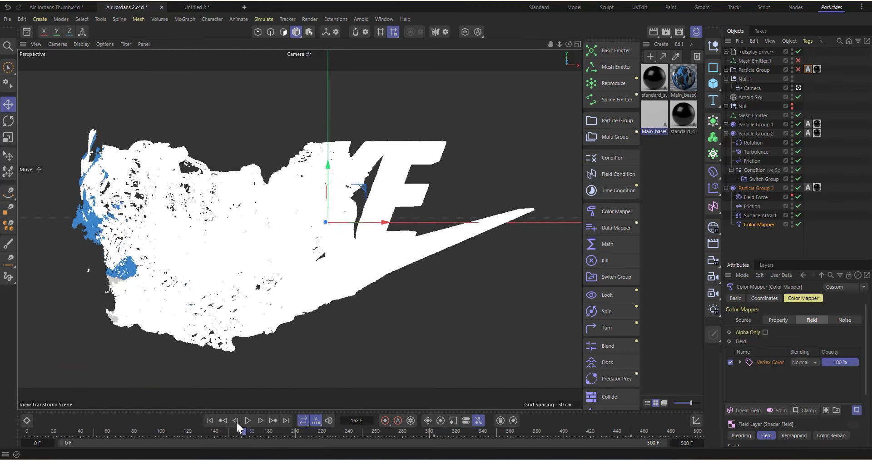
drag(236, 422, 213, 422)
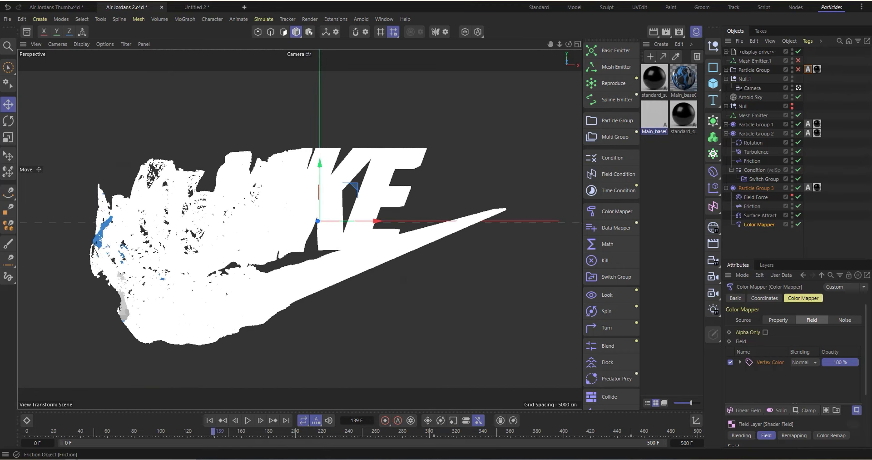